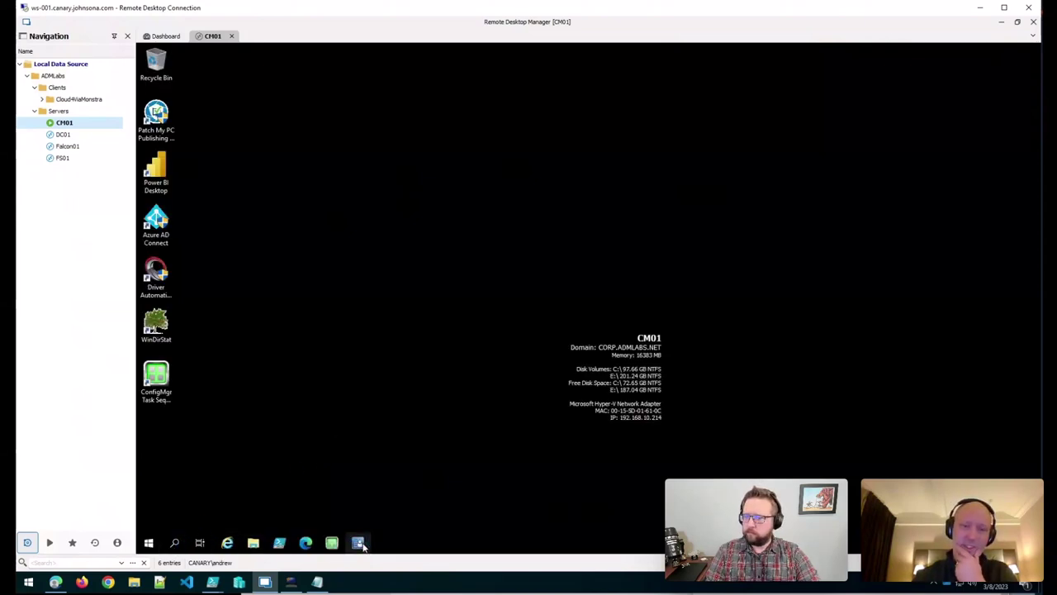
# Launch the Configuration Manager console on CM01 and dismiss the PowerShell ISE session recovery notice.
pyautogui.click(362, 545)
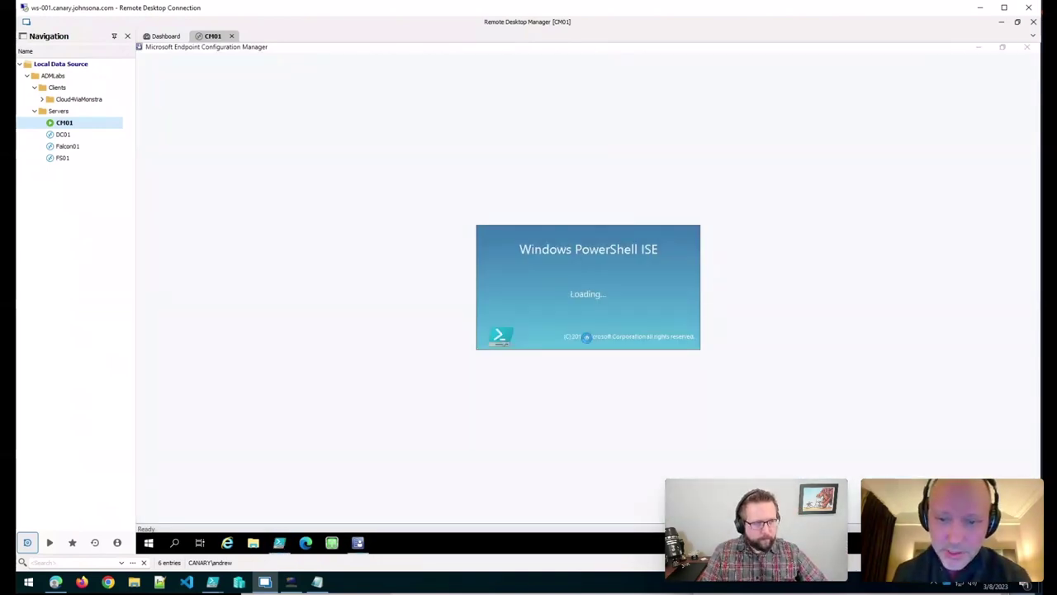
pyautogui.click(680, 341)
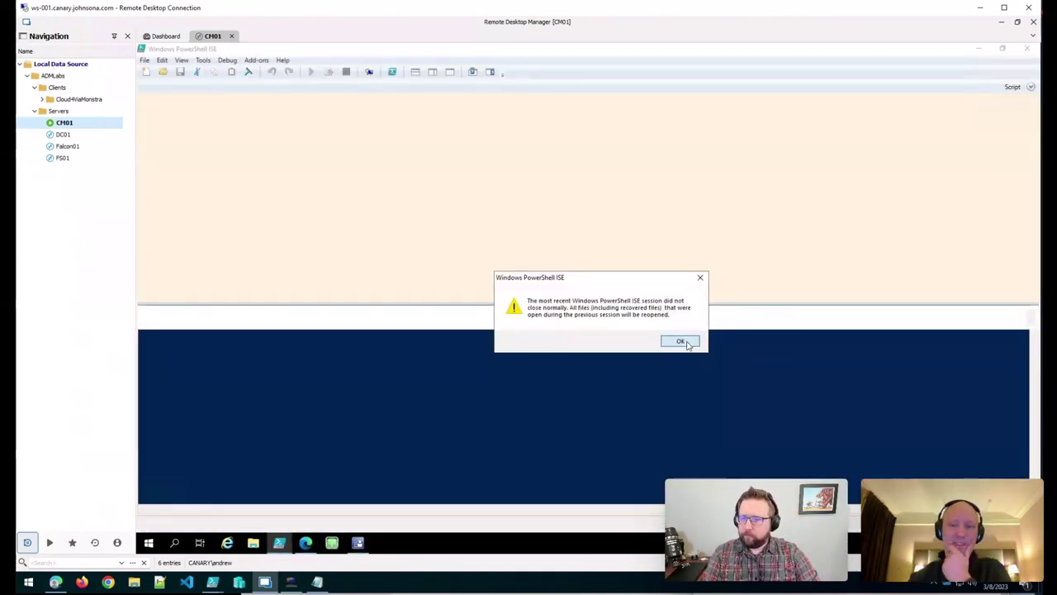
pyautogui.click(360, 550)
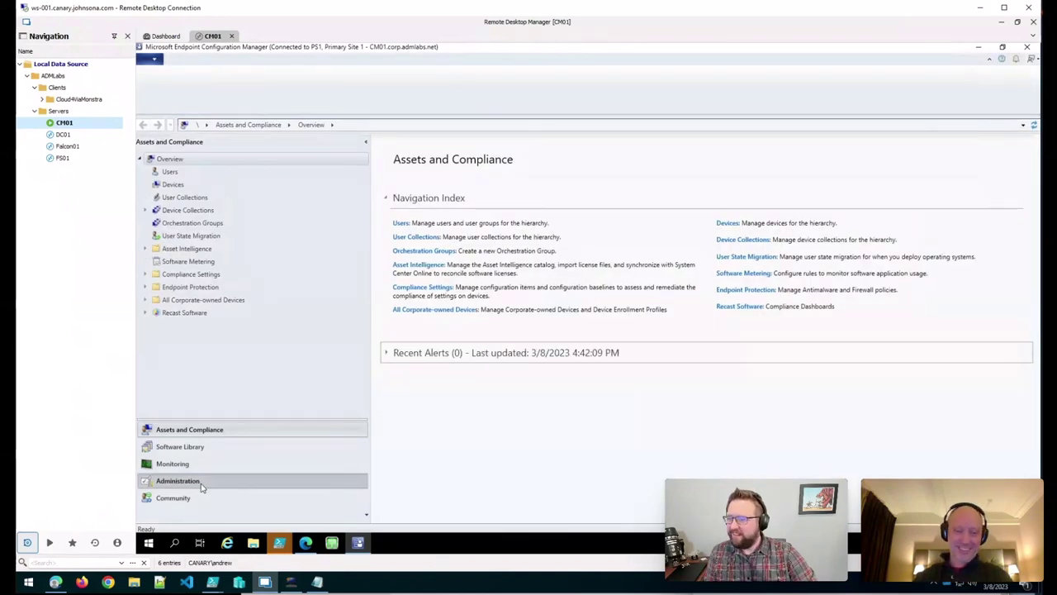
# Display the Discovery Methods under Hierarchy Configuration in the Administration workspace, with Site Configuration expanded as well.
pyautogui.click(178, 481)
pyautogui.click(145, 211)
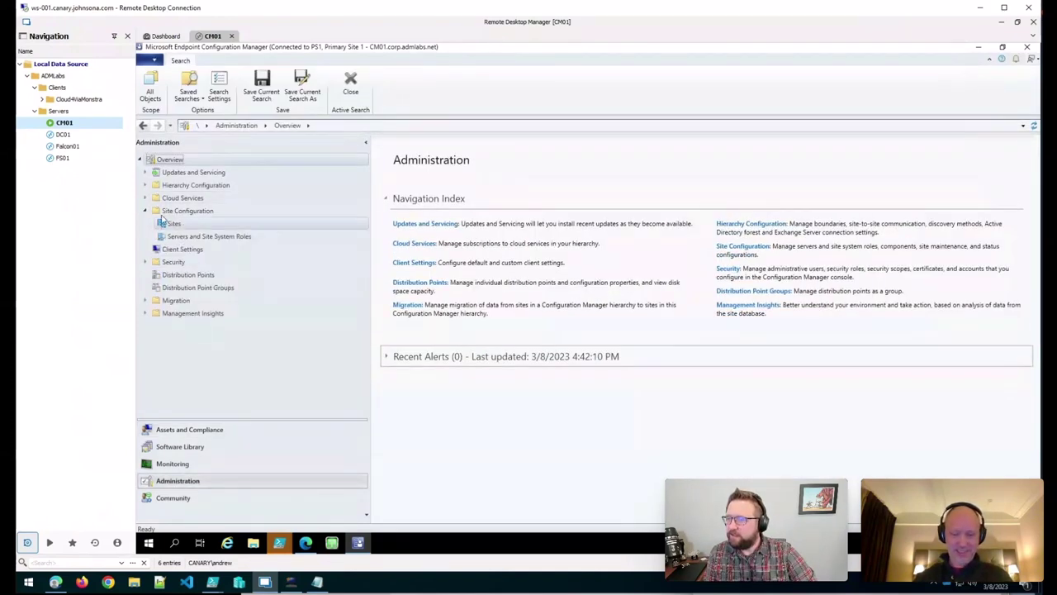
pyautogui.click(146, 185)
pyautogui.click(161, 199)
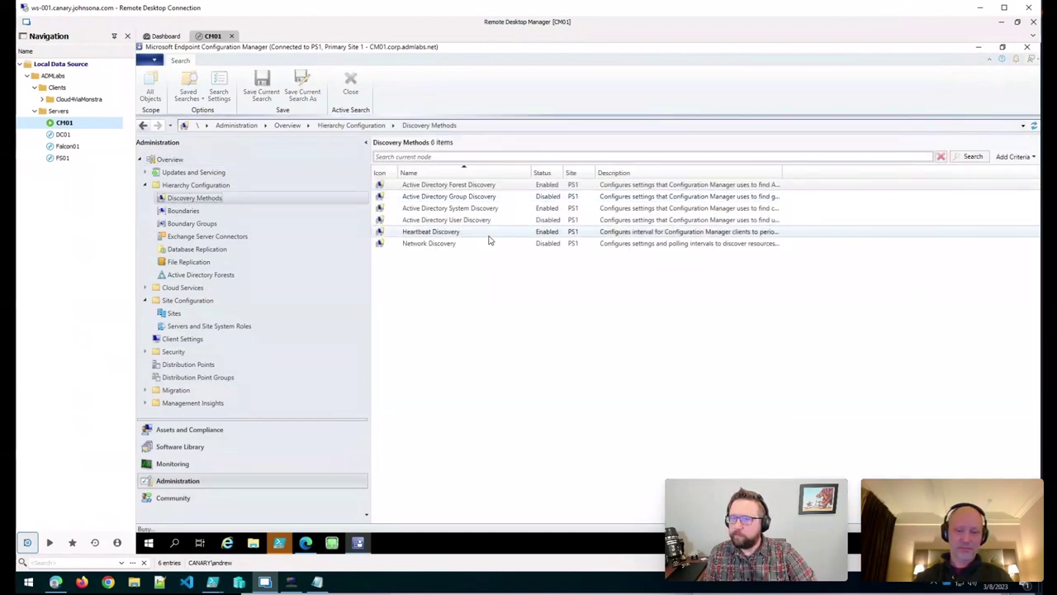
# Dismiss the console notifications and view the Heartbeat Discovery properties with its heartbeat schedule.
pyautogui.click(513, 237)
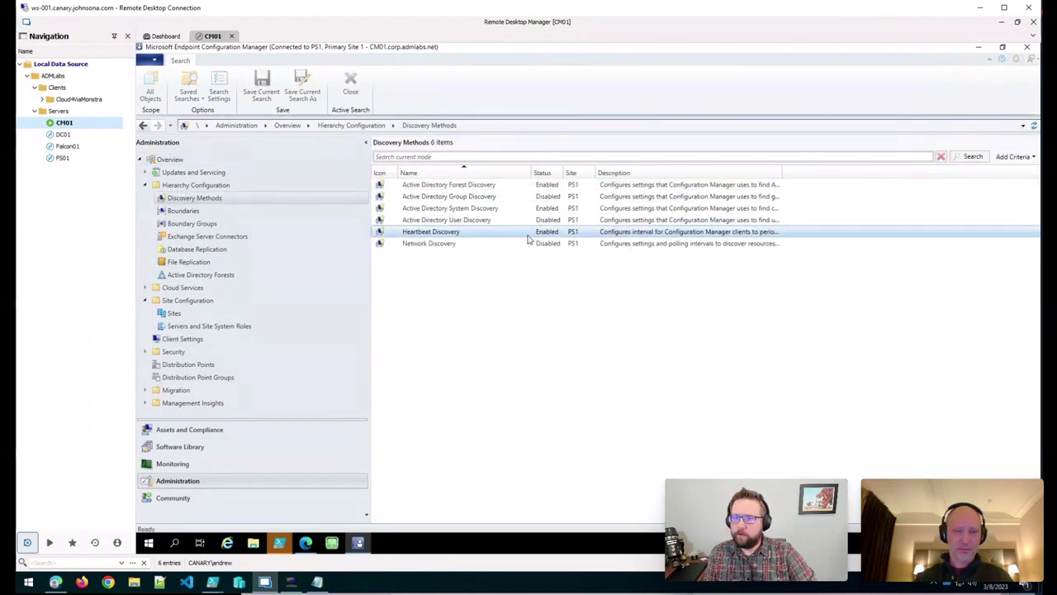
pyautogui.rightClick(570, 235)
pyautogui.click(598, 268)
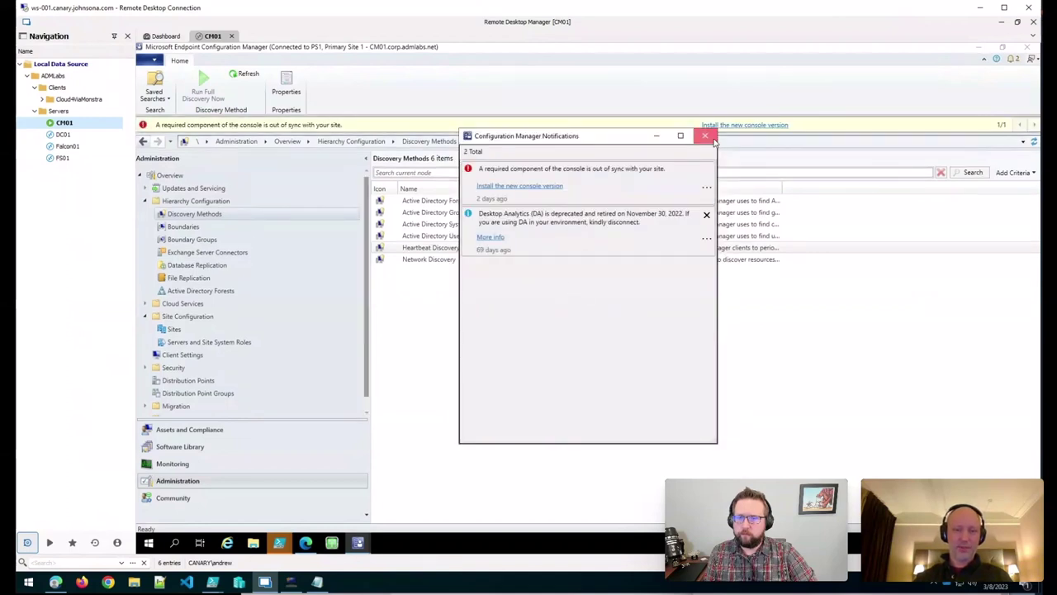
pyautogui.click(705, 135)
pyautogui.rightClick(605, 246)
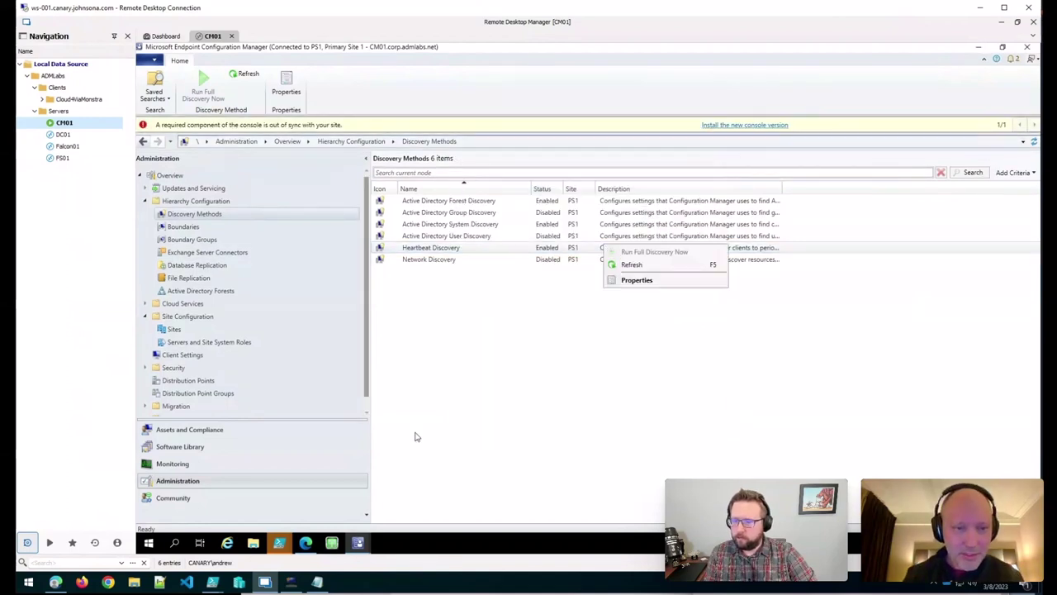
pyautogui.click(356, 549)
pyautogui.click(405, 518)
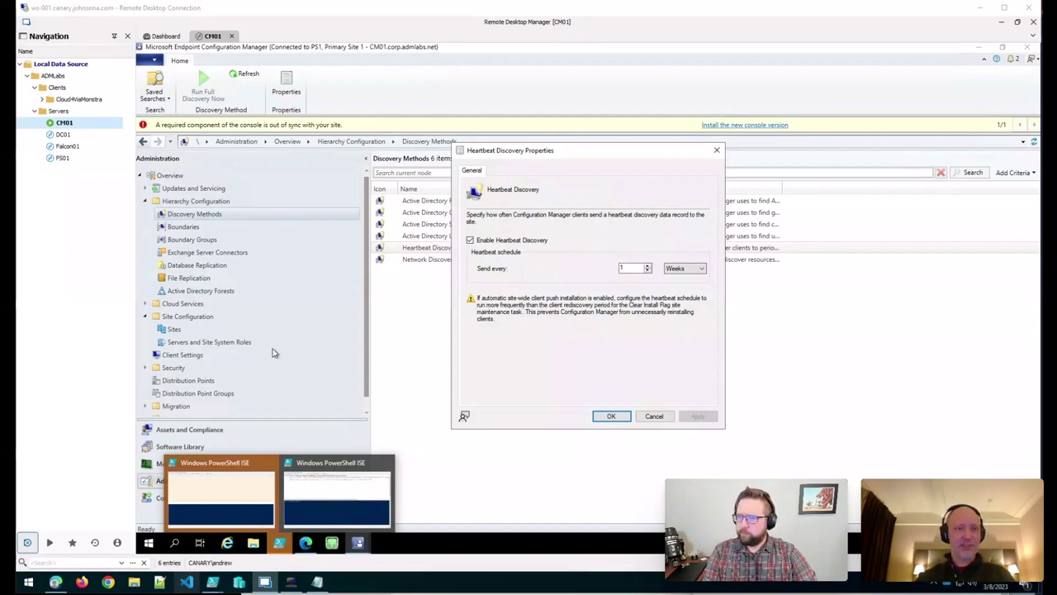
# Display the Operational folder of the device collections in the Assets and Compliance workspace.
pyautogui.click(205, 431)
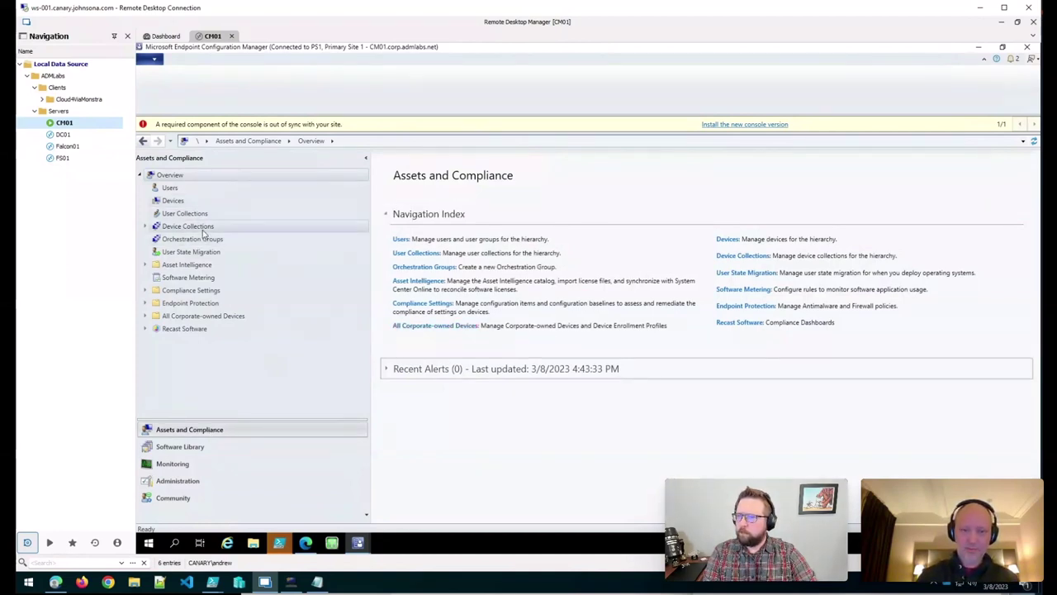
pyautogui.click(145, 225)
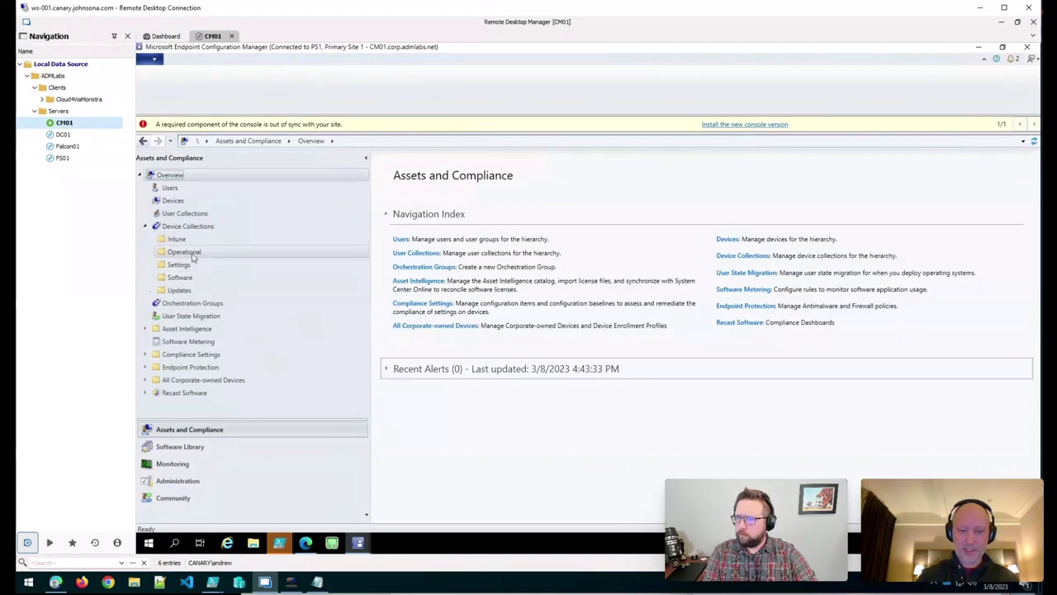
pyautogui.click(183, 252)
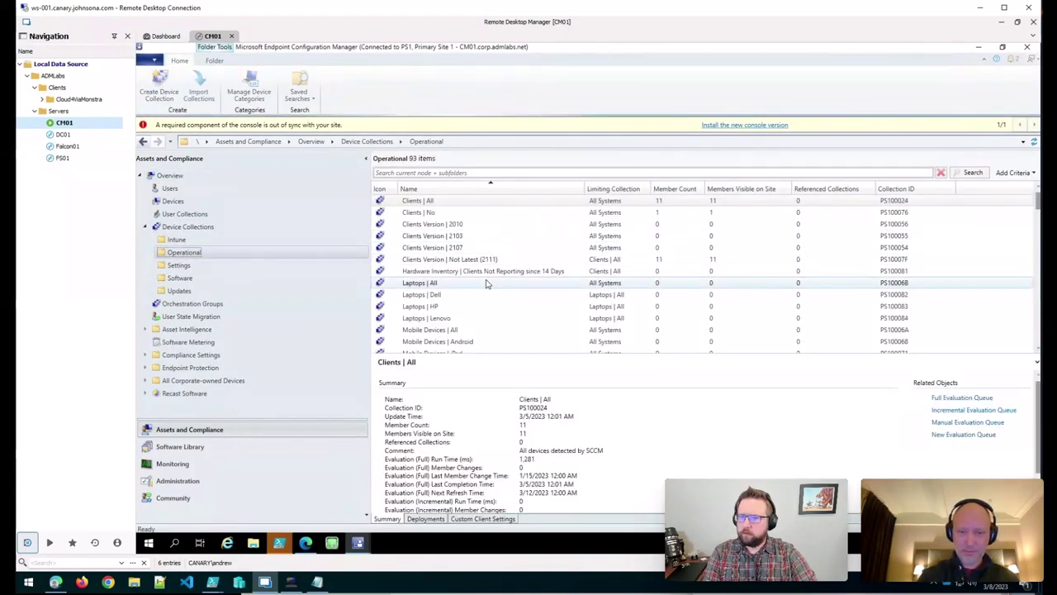
# Open the query membership rule of the Laptops | All collection for viewing.
pyautogui.click(486, 283)
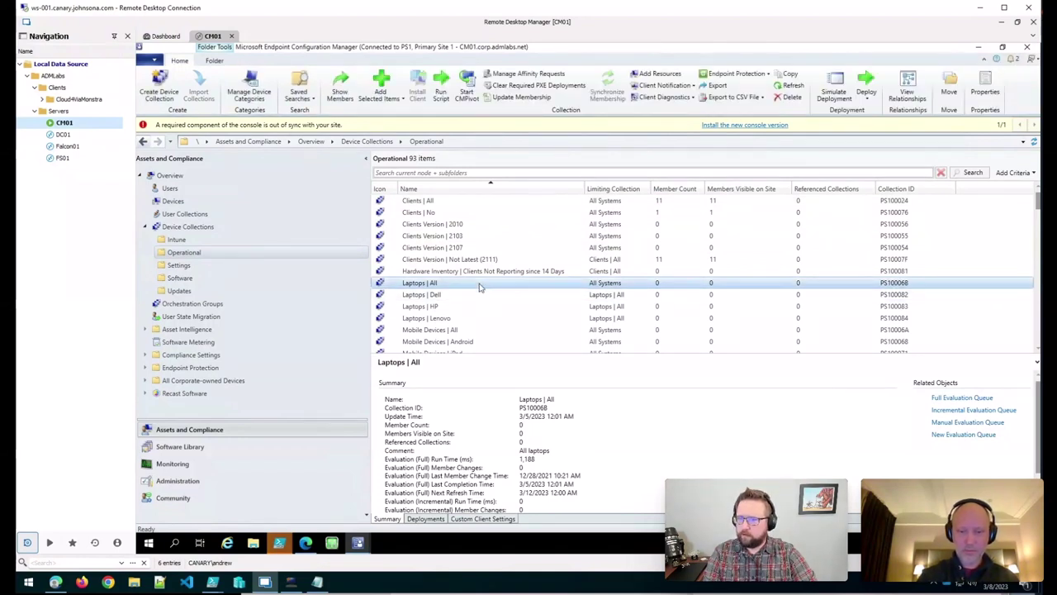
pyautogui.rightClick(482, 285)
pyautogui.click(579, 511)
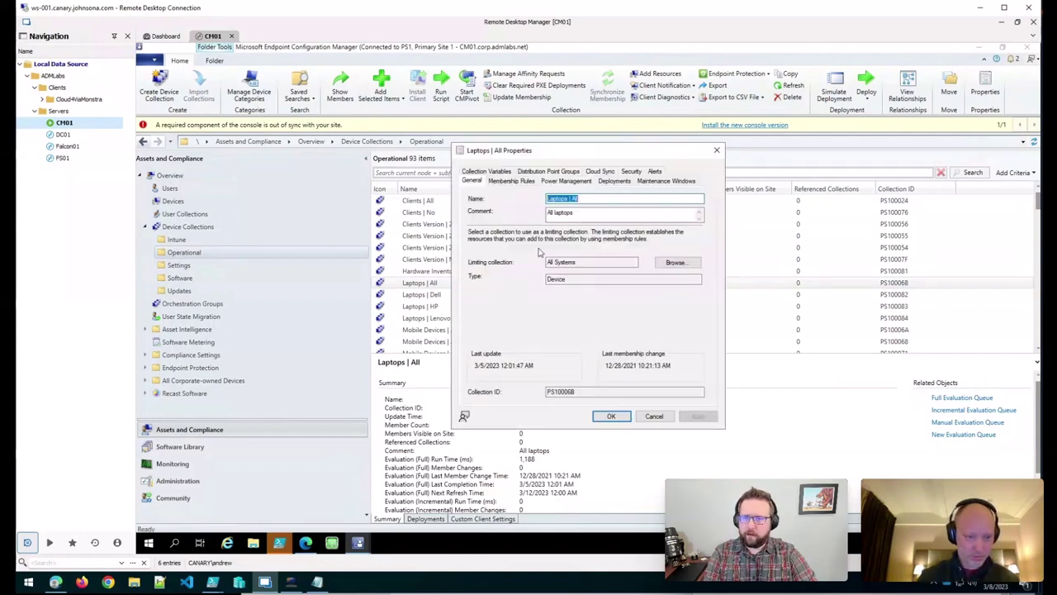
pyautogui.click(529, 181)
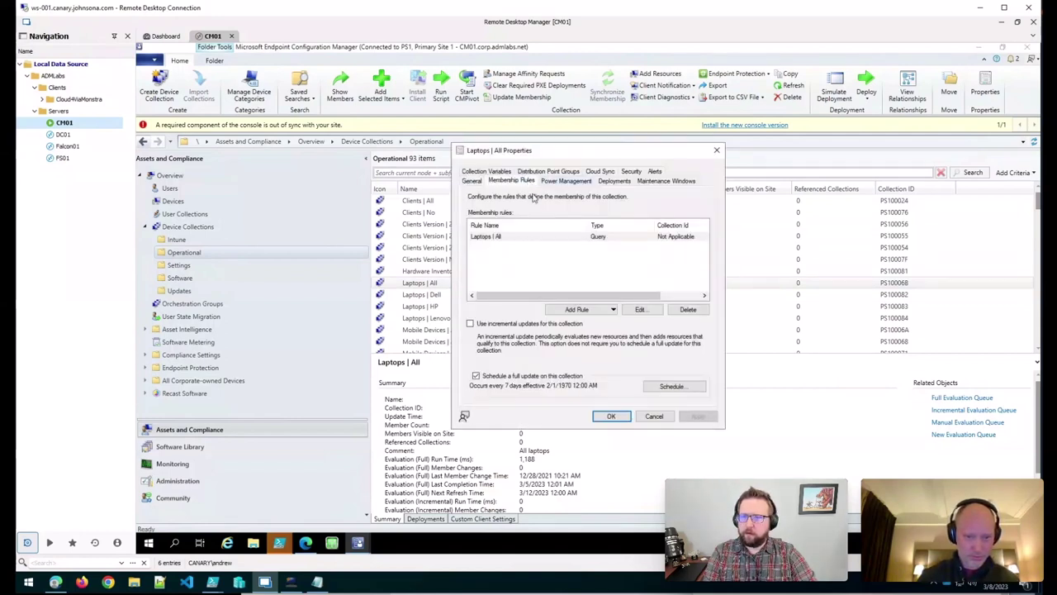
pyautogui.click(595, 236)
pyautogui.click(641, 309)
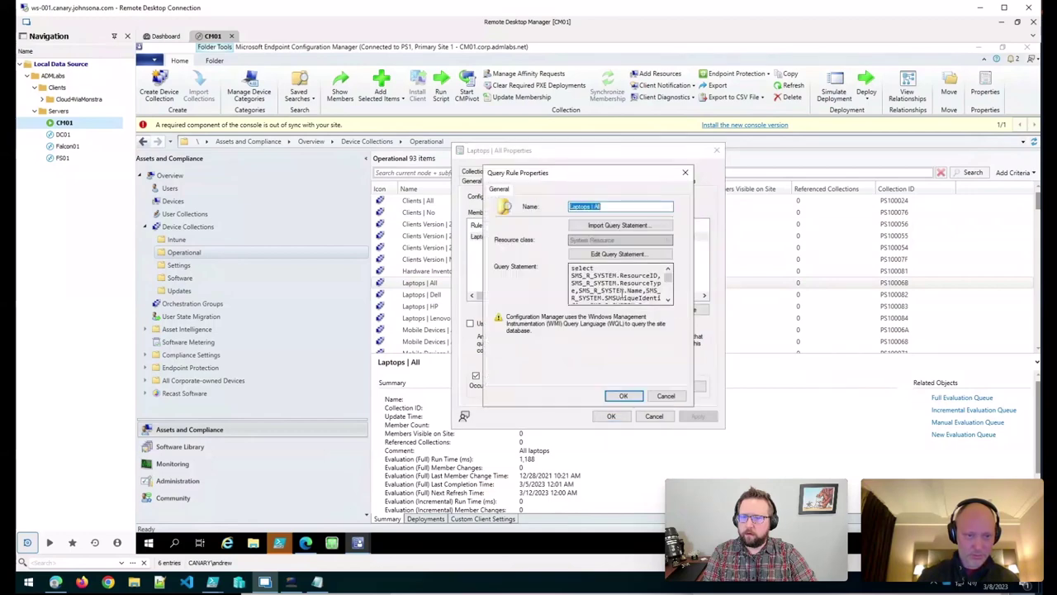
# Examine the Laptops | All query statement in the code editor, especially its ChassisTypes condition, and close all its dialogs without changes.
pyautogui.moveTo(571, 269); pyautogui.dragTo(636, 294)
pyautogui.scroll(-2, 636, 294)
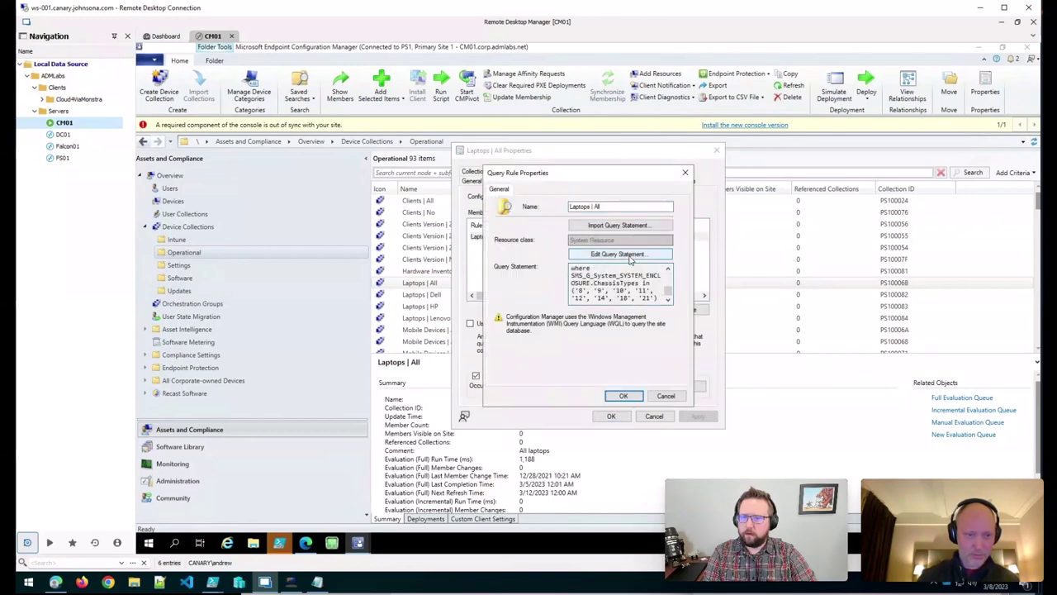
pyautogui.click(628, 255)
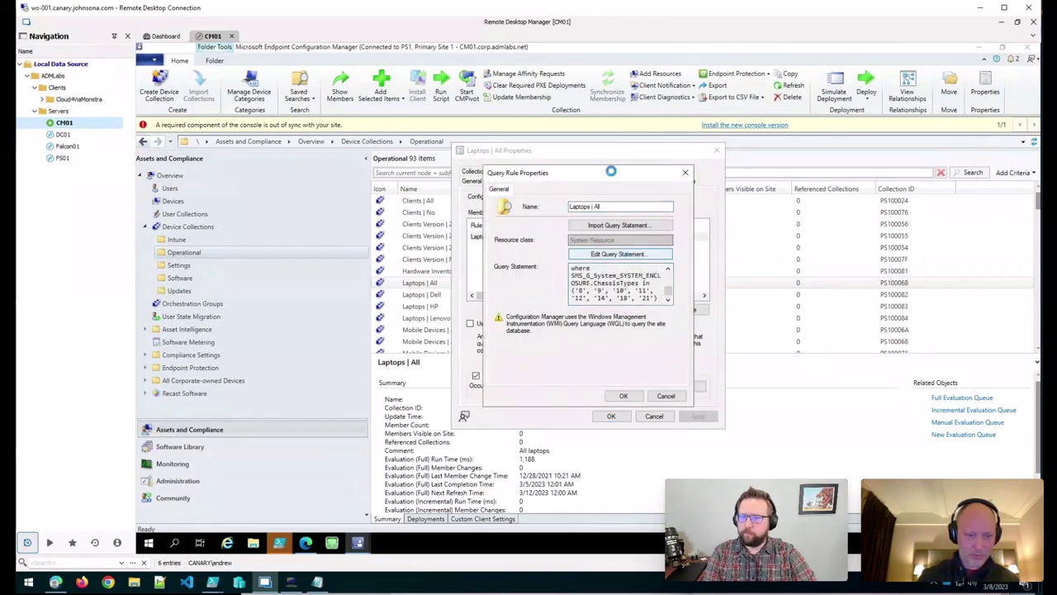
pyautogui.click(285, 333)
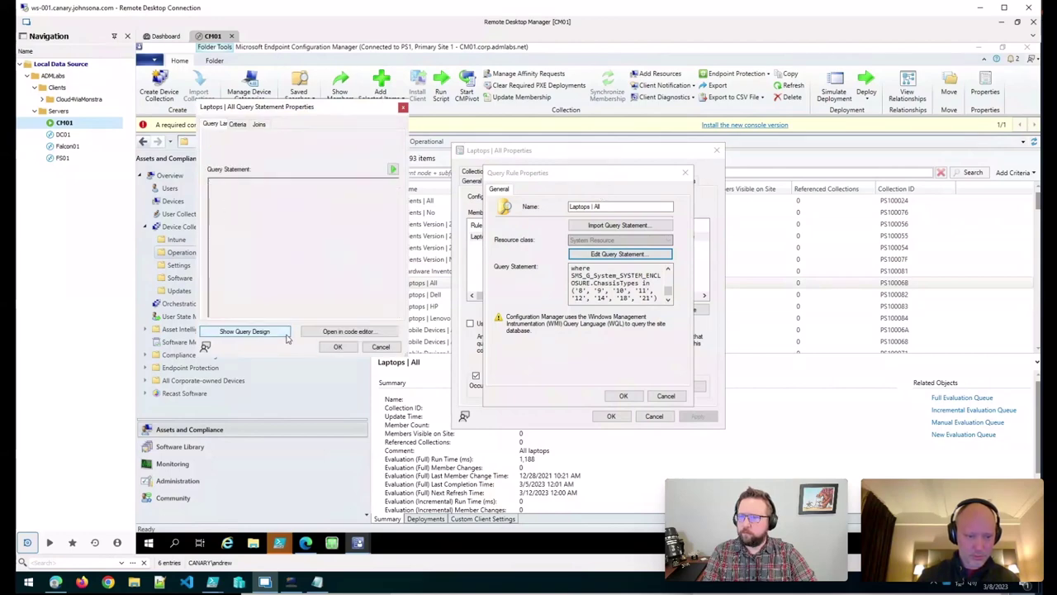
pyautogui.click(318, 332)
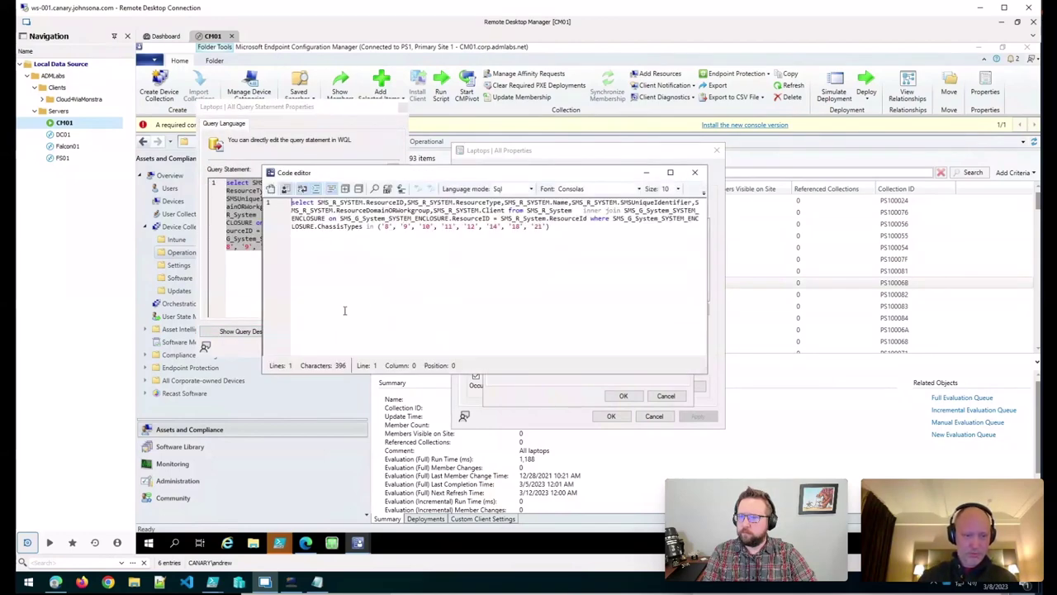
pyautogui.click(552, 243)
pyautogui.moveTo(550, 228); pyautogui.dragTo(273, 227)
pyautogui.click(590, 223)
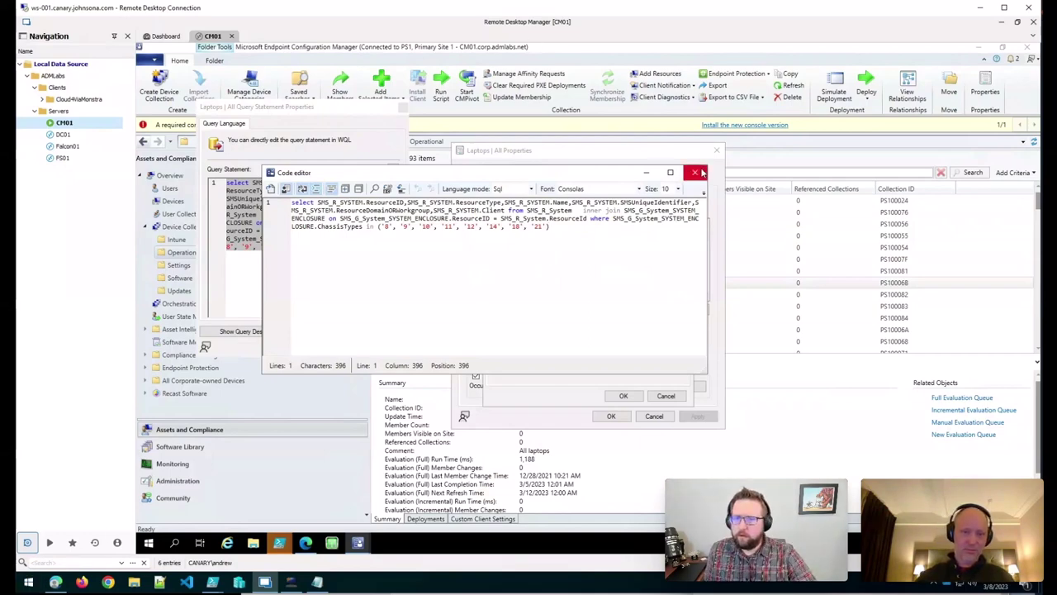
pyautogui.click(695, 173)
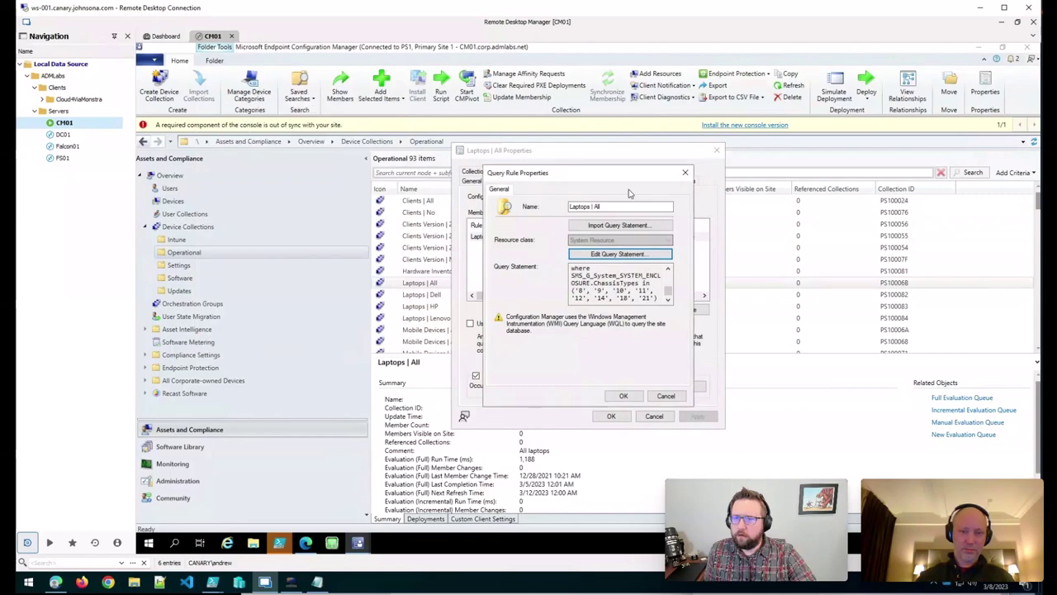
pyautogui.click(685, 174)
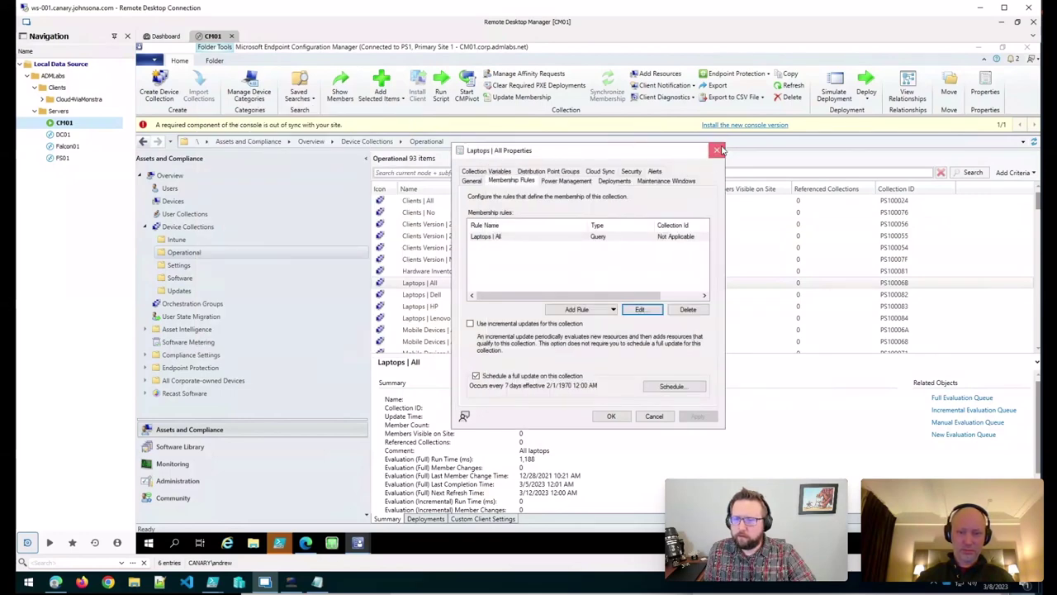
pyautogui.click(717, 151)
# Find the Workstations | All collection among the operational collections and open its properties.
pyautogui.scroll(-2, 567, 300)
pyautogui.scroll(2, 555, 297)
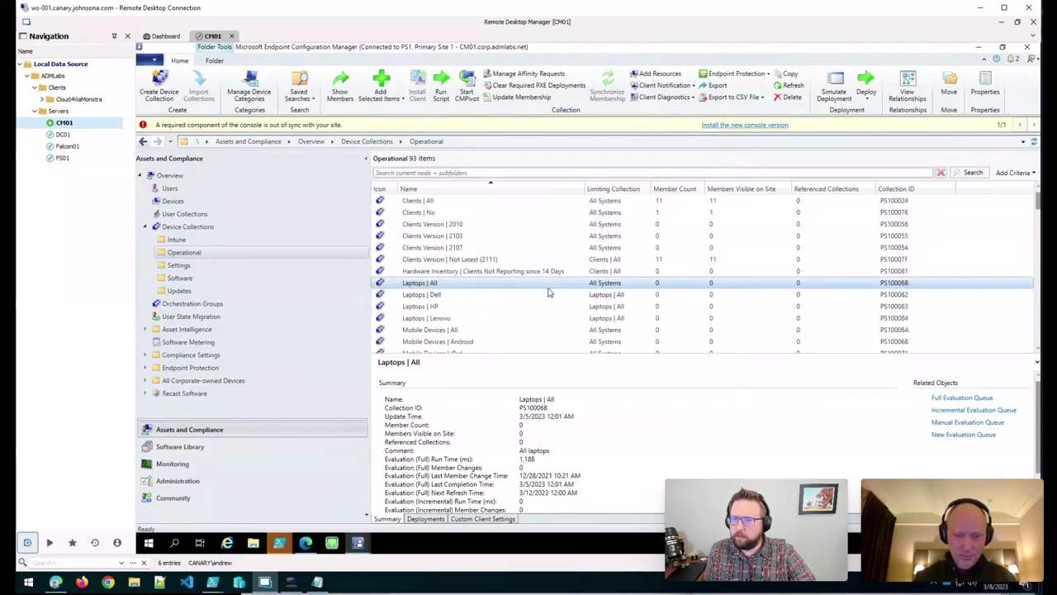
pyautogui.scroll(-2, 550, 293)
pyautogui.scroll(-10, 527, 285)
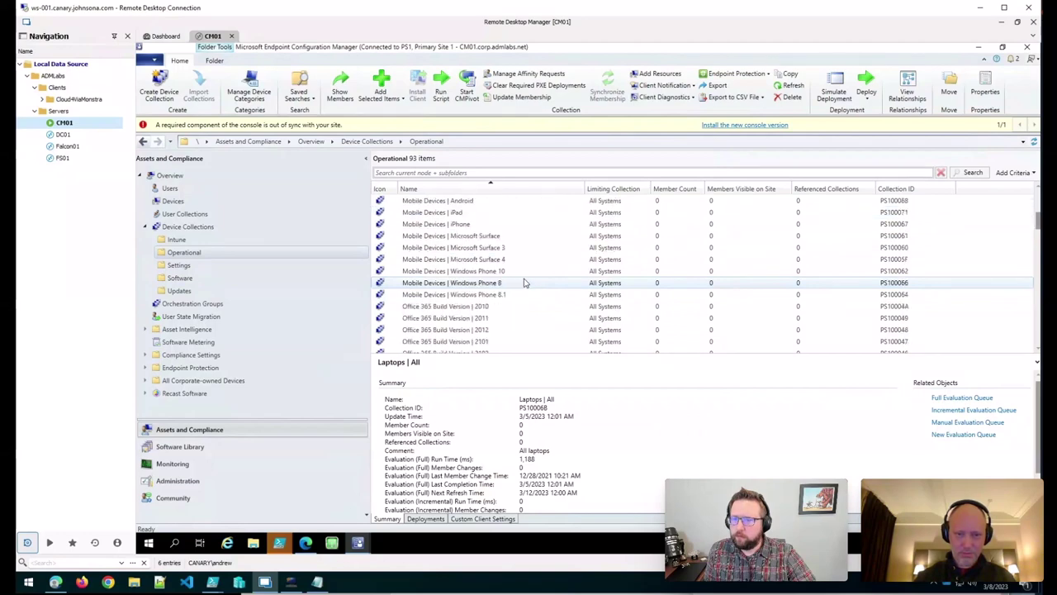
pyautogui.scroll(-4, 504, 263)
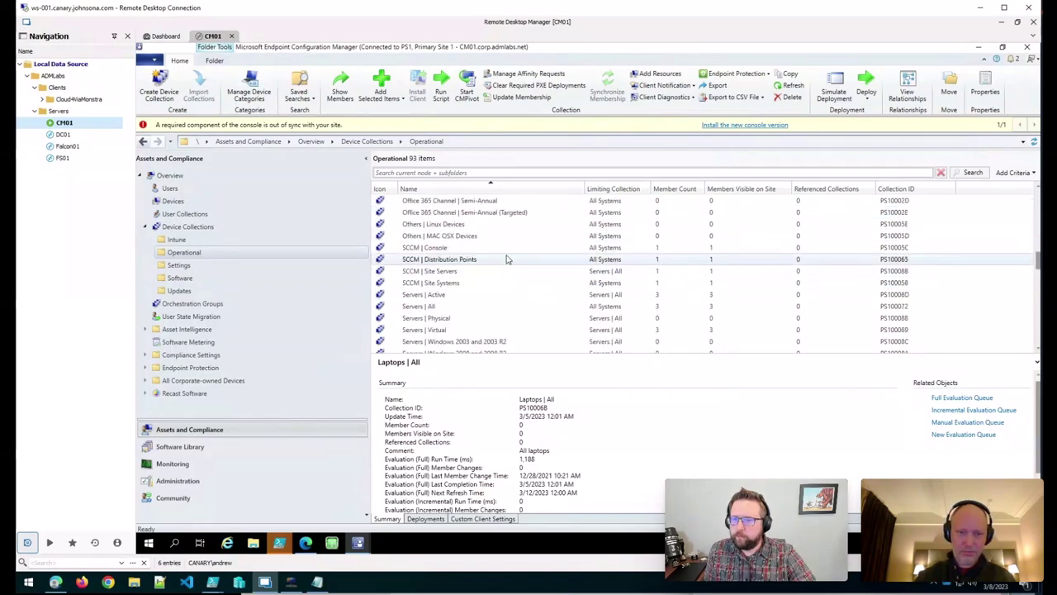
pyautogui.scroll(-5, 508, 255)
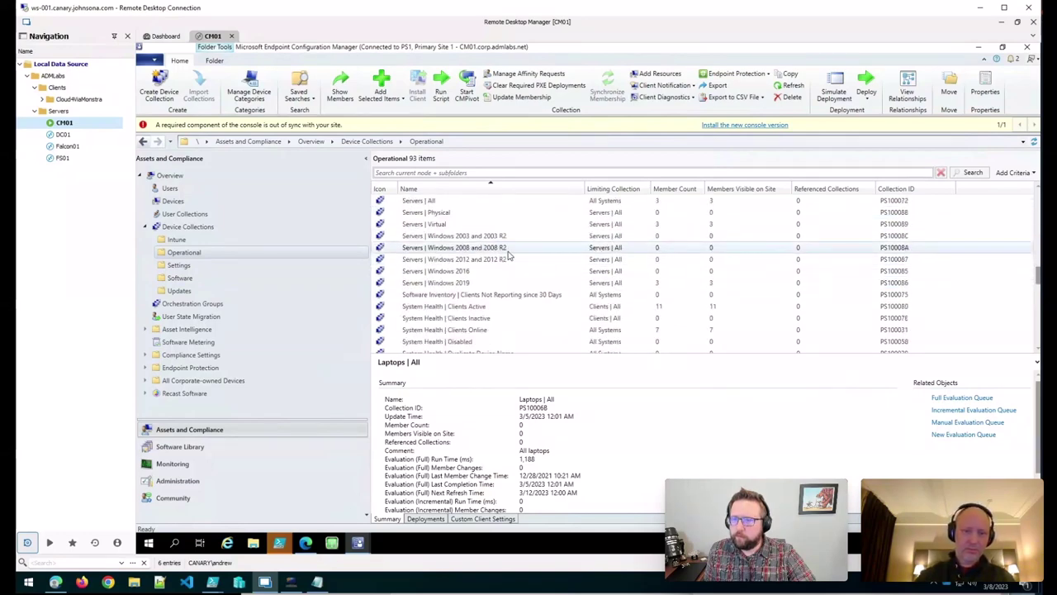
pyautogui.scroll(-1, 508, 256)
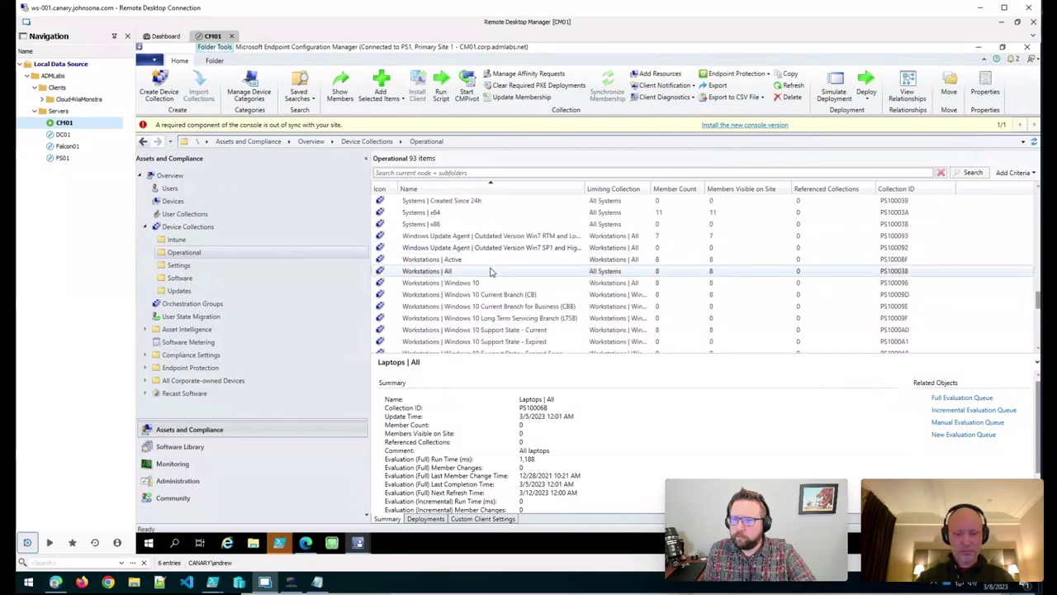
pyautogui.click(491, 271)
pyautogui.rightClick(491, 272)
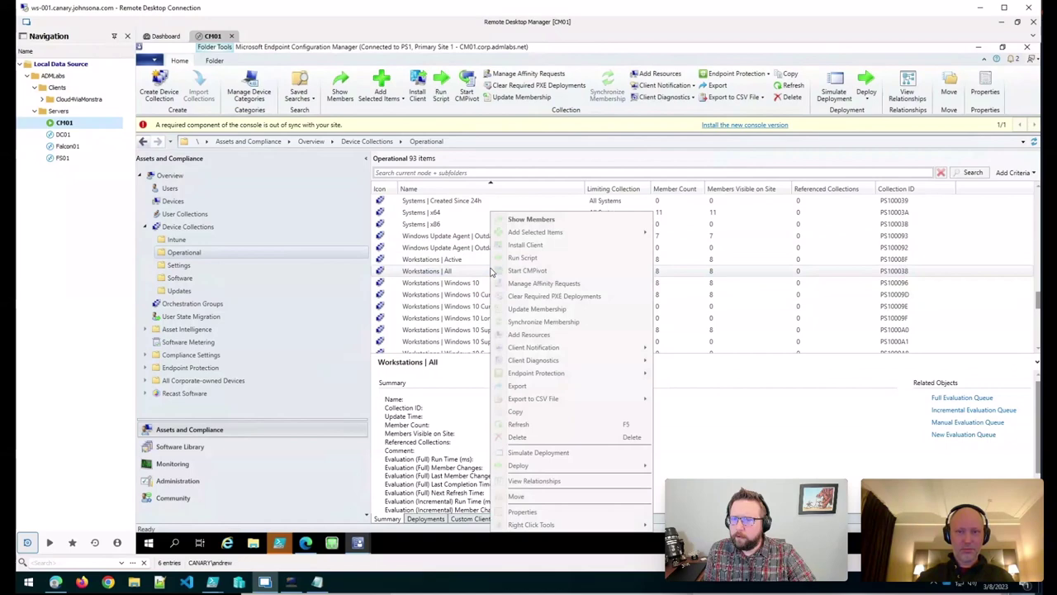
pyautogui.click(523, 511)
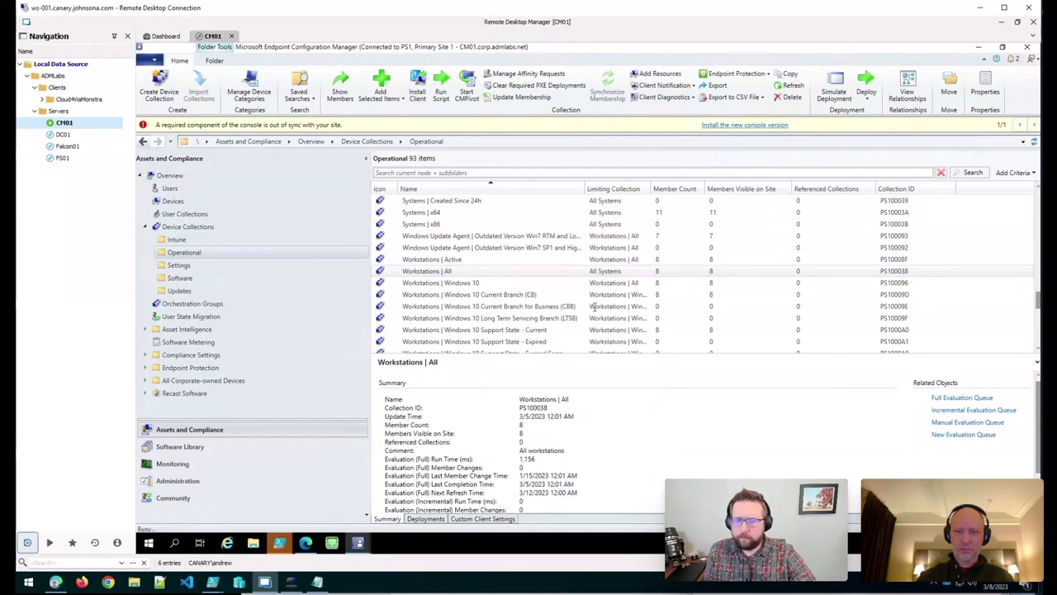
# Examine the Workstations | All membership rule's query statement in WQL, then leave the statement editor without changes.
pyautogui.click(529, 182)
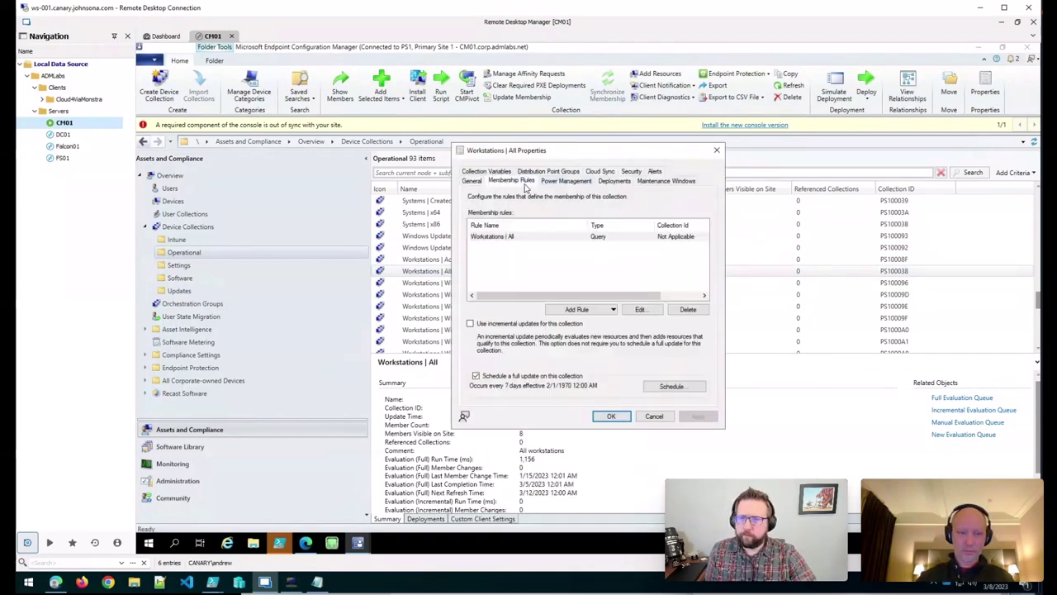
pyautogui.click(641, 238)
pyautogui.click(640, 309)
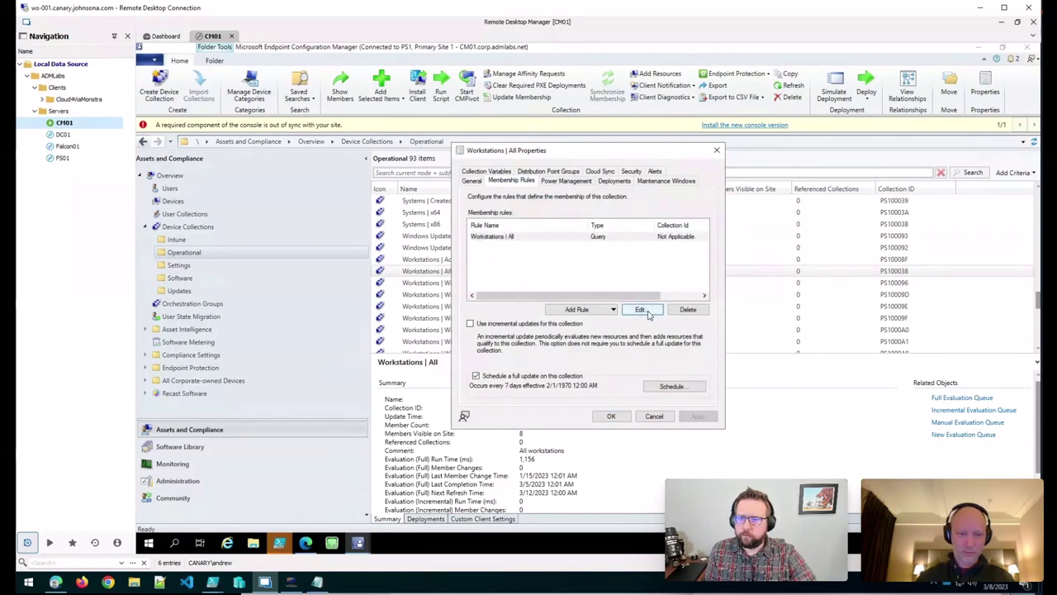
pyautogui.click(619, 254)
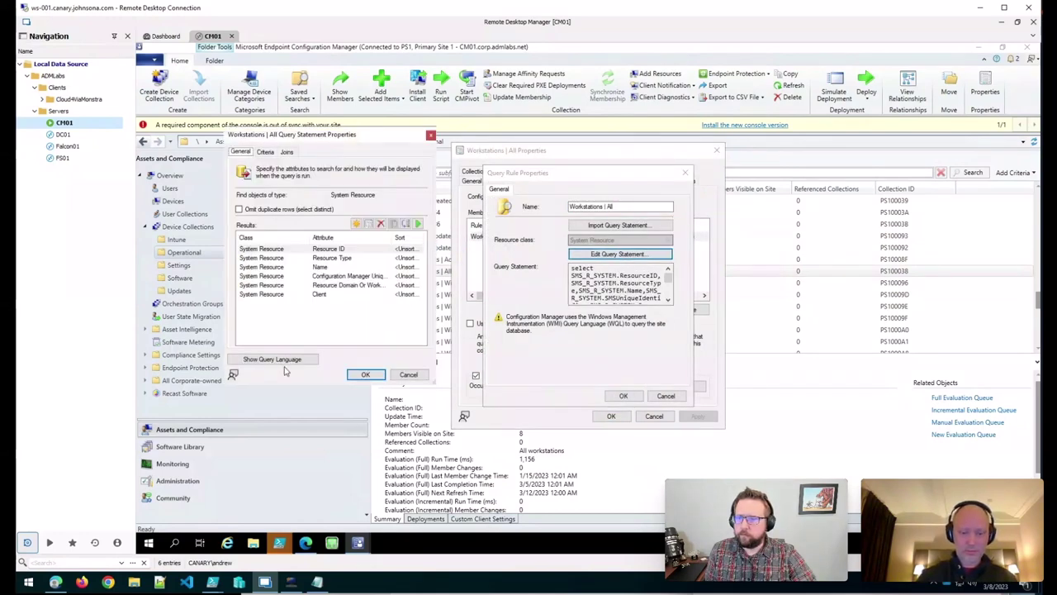
pyautogui.click(287, 363)
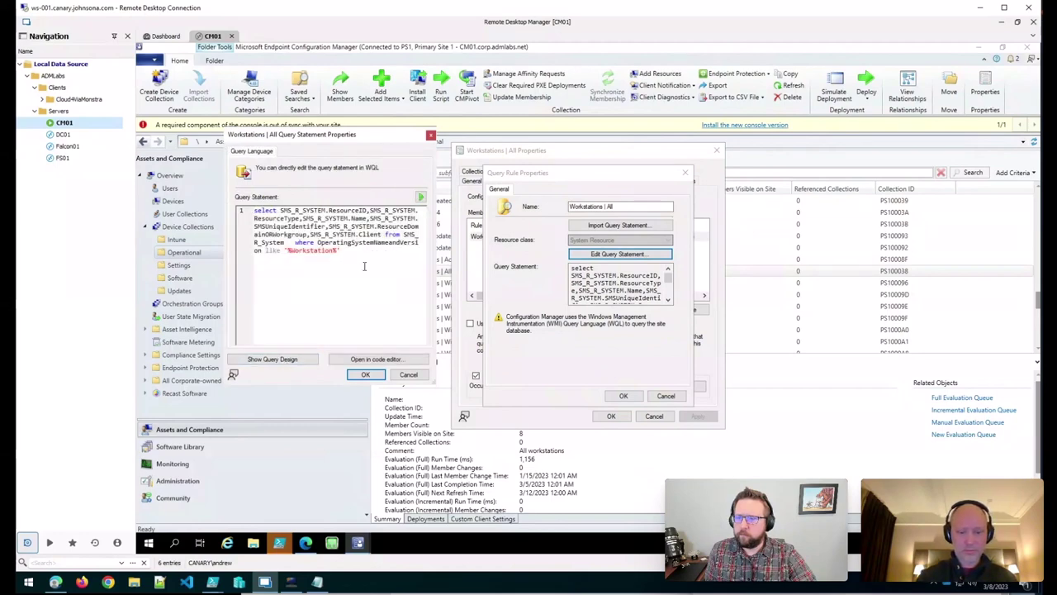
pyautogui.click(419, 374)
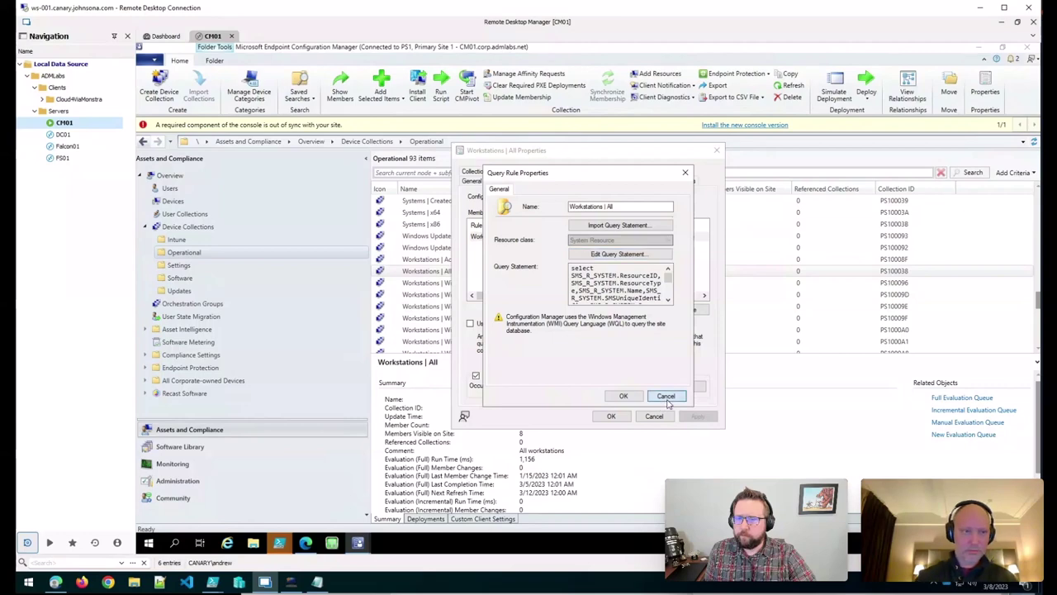
# Close the Workstations | All query rule and collection properties without changes, and look over the neighbouring operational workstation collections.
pyautogui.click(665, 396)
pyautogui.click(654, 415)
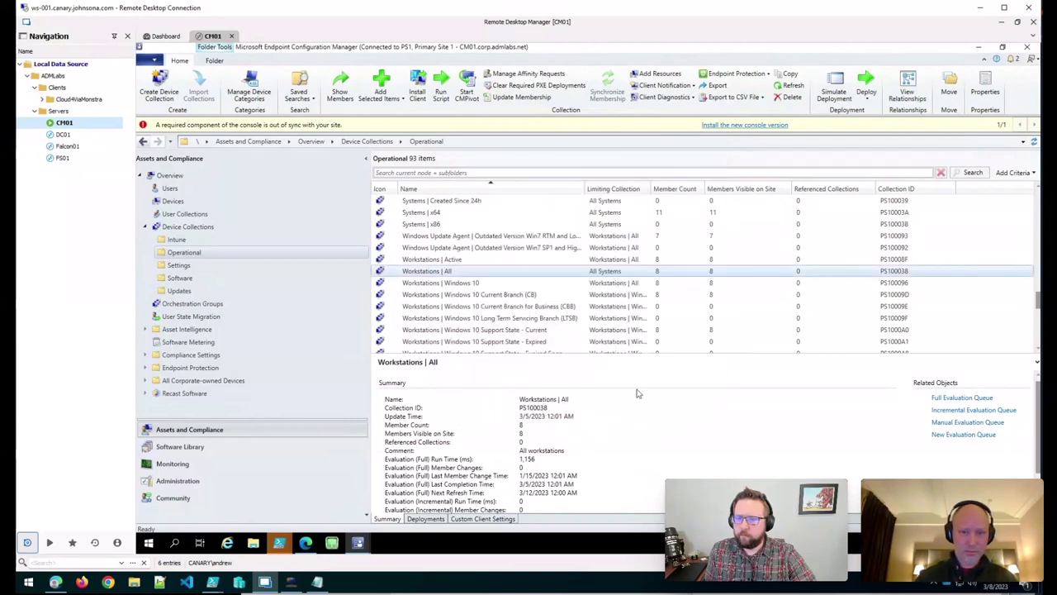
pyautogui.scroll(-2, 597, 324)
pyautogui.scroll(-1, 597, 325)
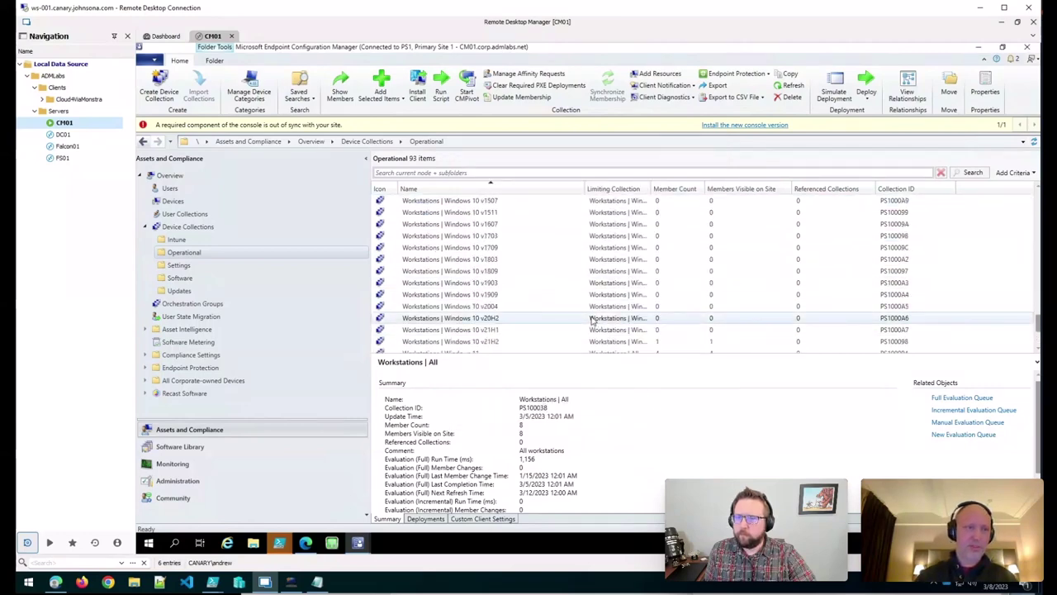
pyautogui.scroll(4, 592, 321)
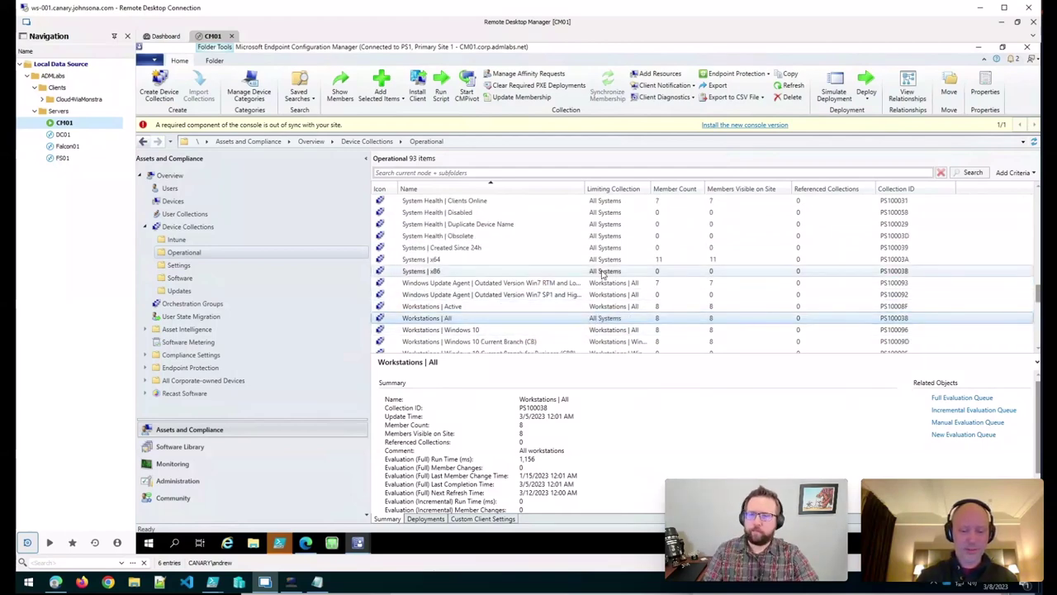
pyautogui.click(28, 581)
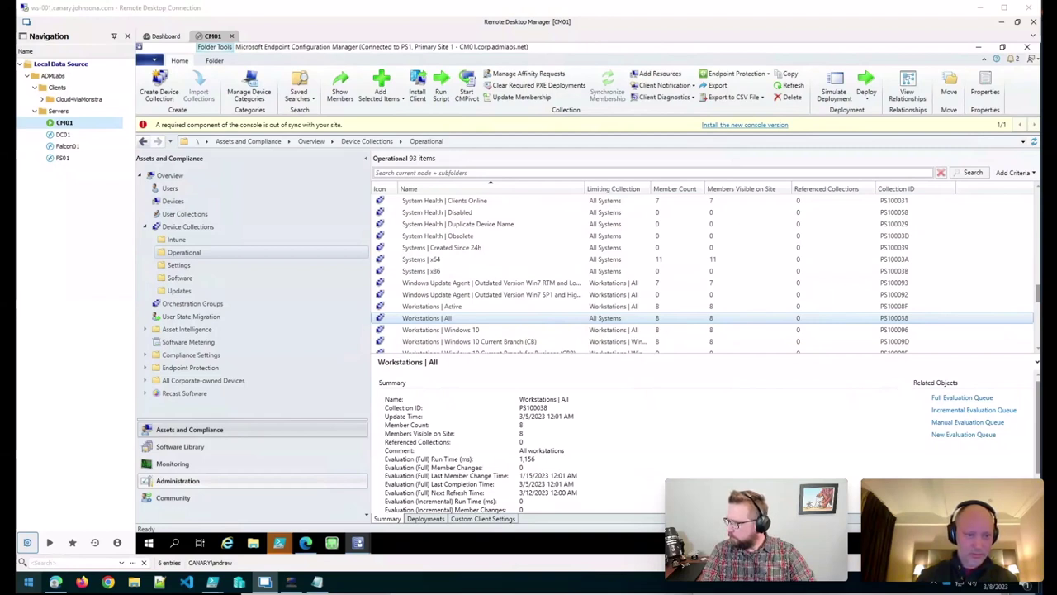
pyautogui.click(55, 582)
pyautogui.write('https://gist.github.com/Spartan-196/e637a67ede6e1c99f0607feceb2de87c')
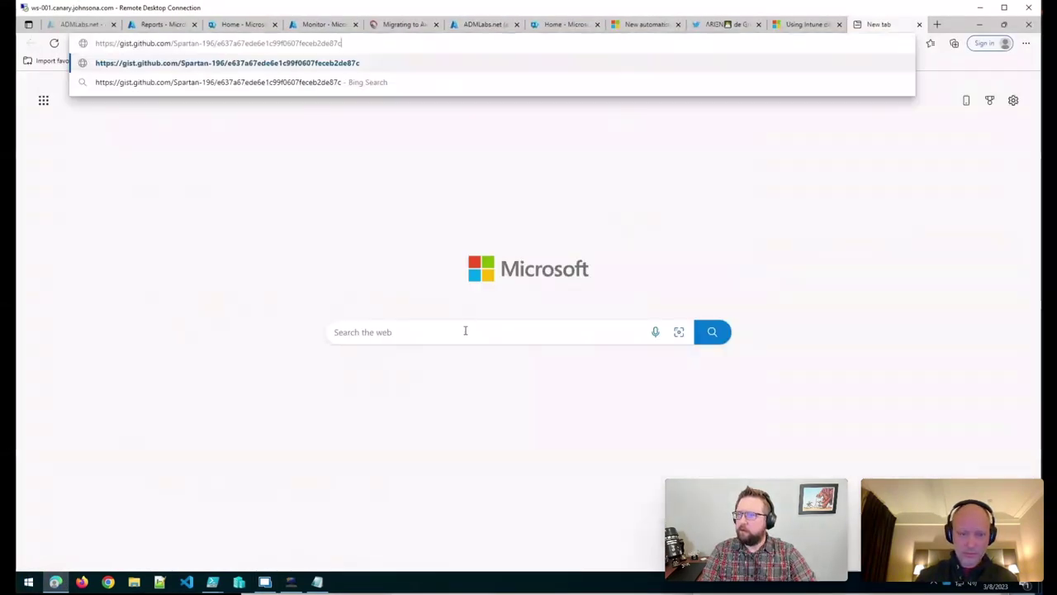
pyautogui.press('Return')
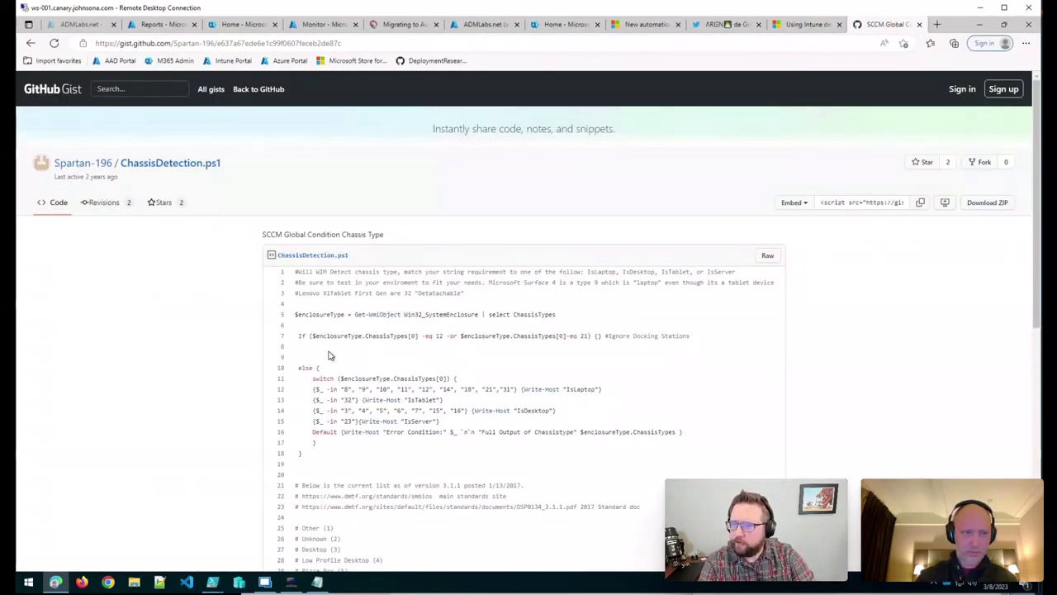
# Examine the gist's list of chassis type codes and its comments referencing the DMTF SMBIOS standard.
pyautogui.scroll(-2, 327, 355)
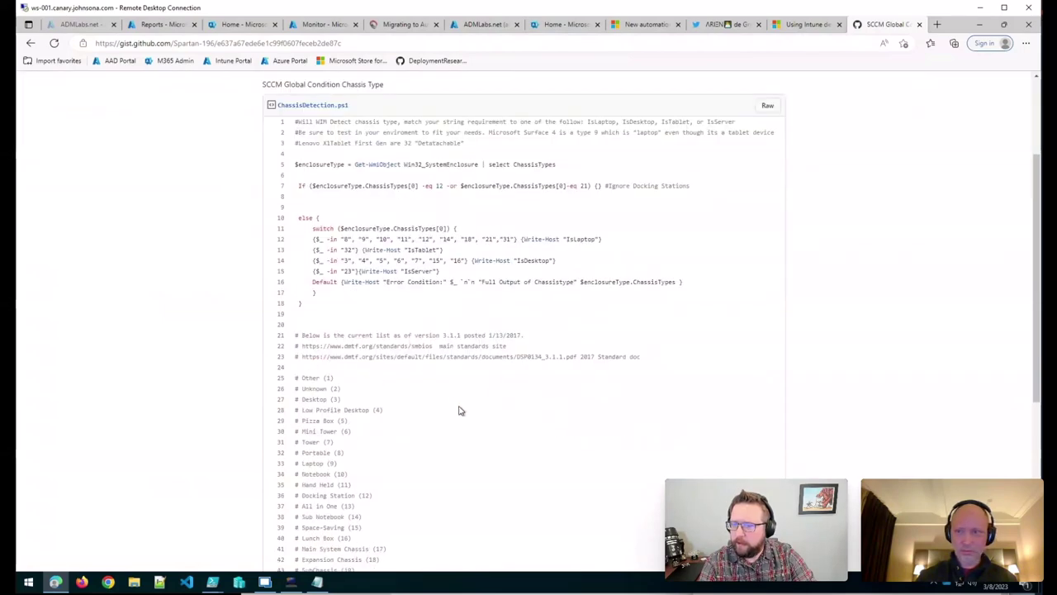
pyautogui.scroll(-2, 462, 409)
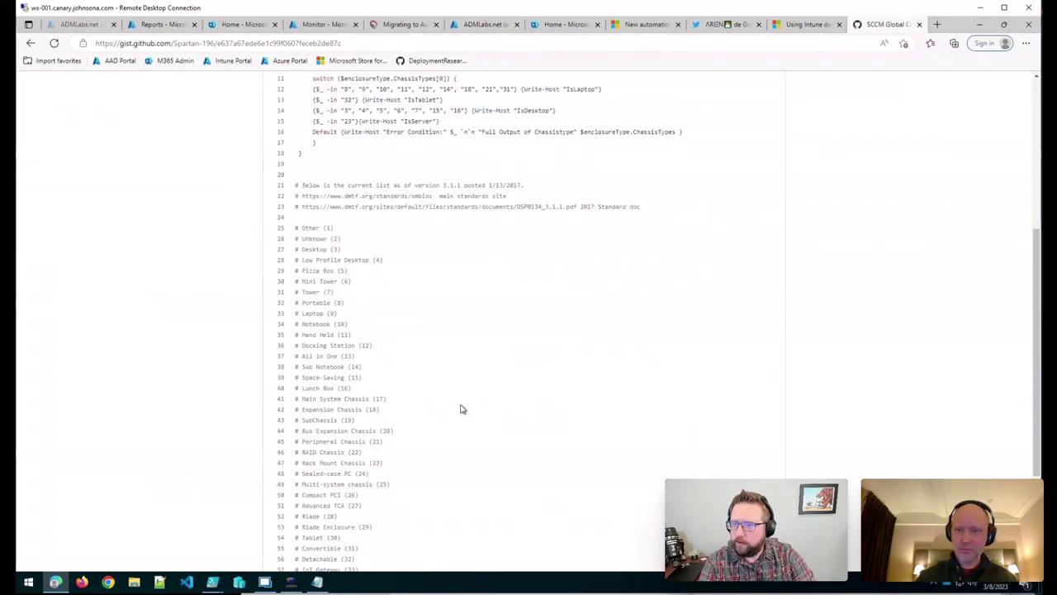
pyautogui.scroll(-1, 462, 408)
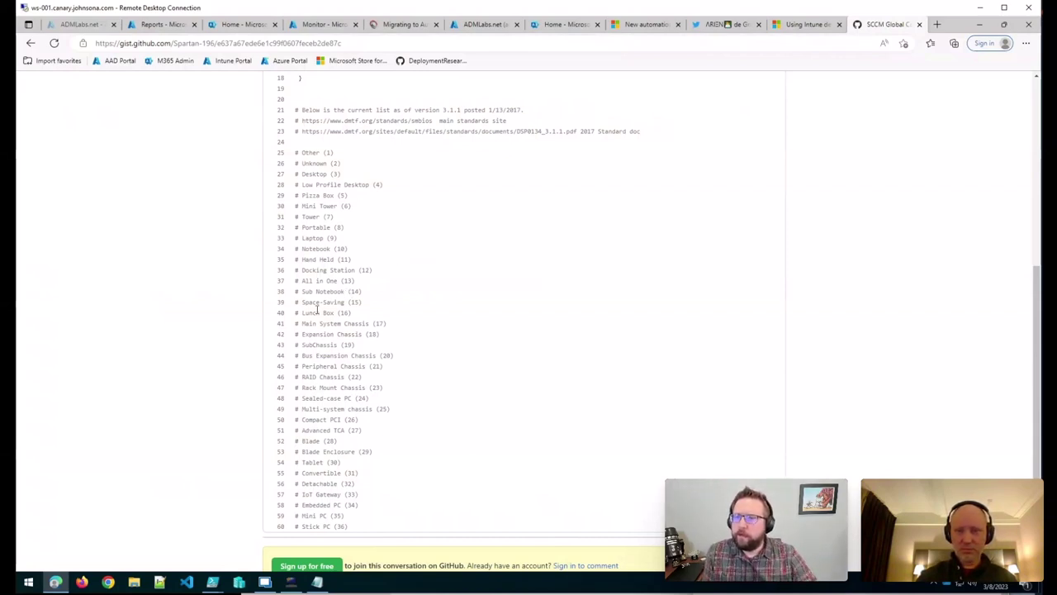
pyautogui.moveTo(294, 110); pyautogui.dragTo(652, 132)
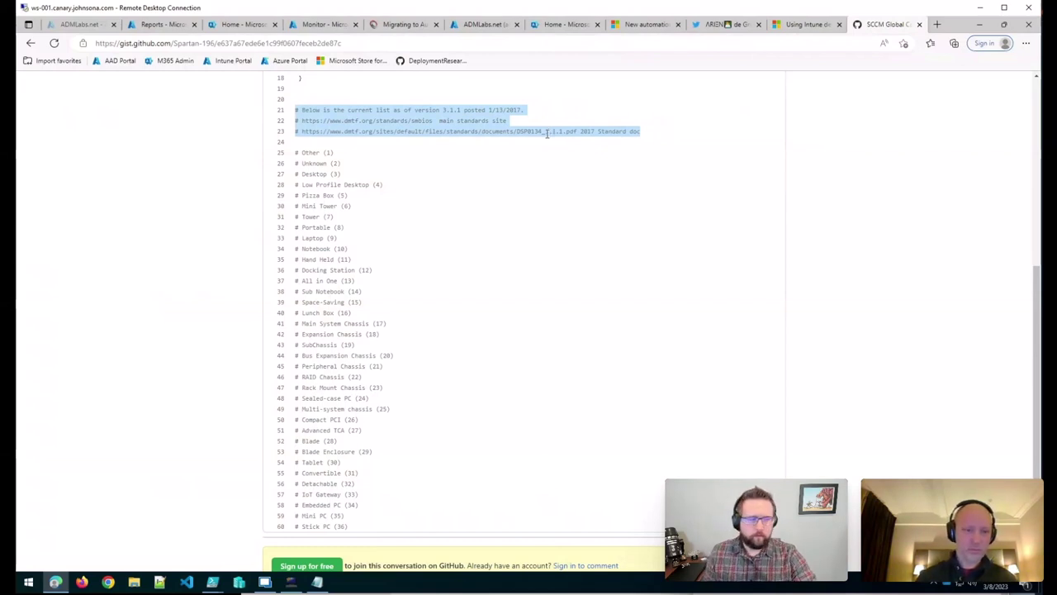
pyautogui.click(523, 193)
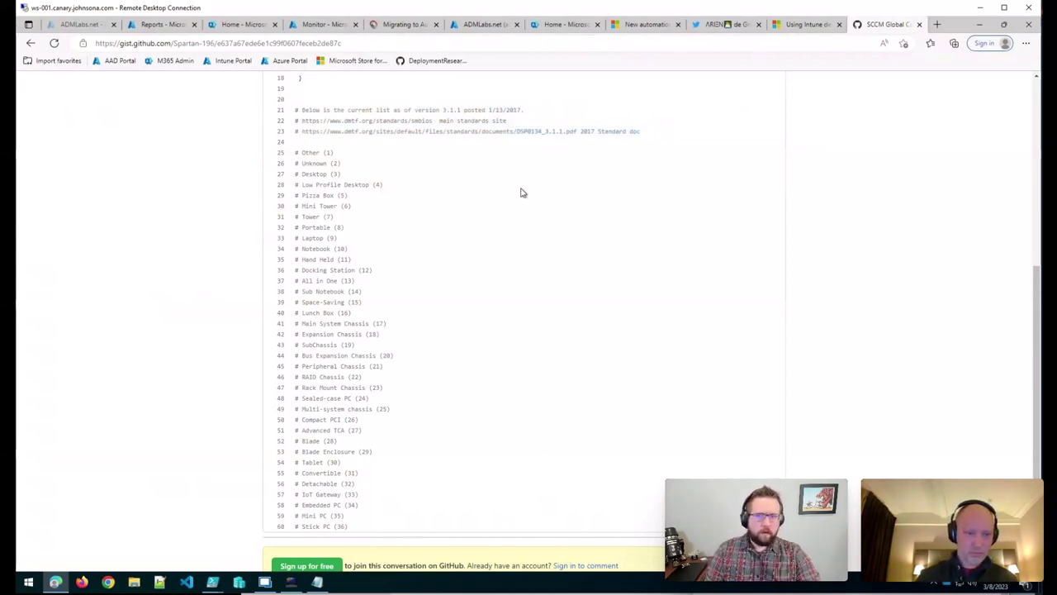
pyautogui.click(354, 42)
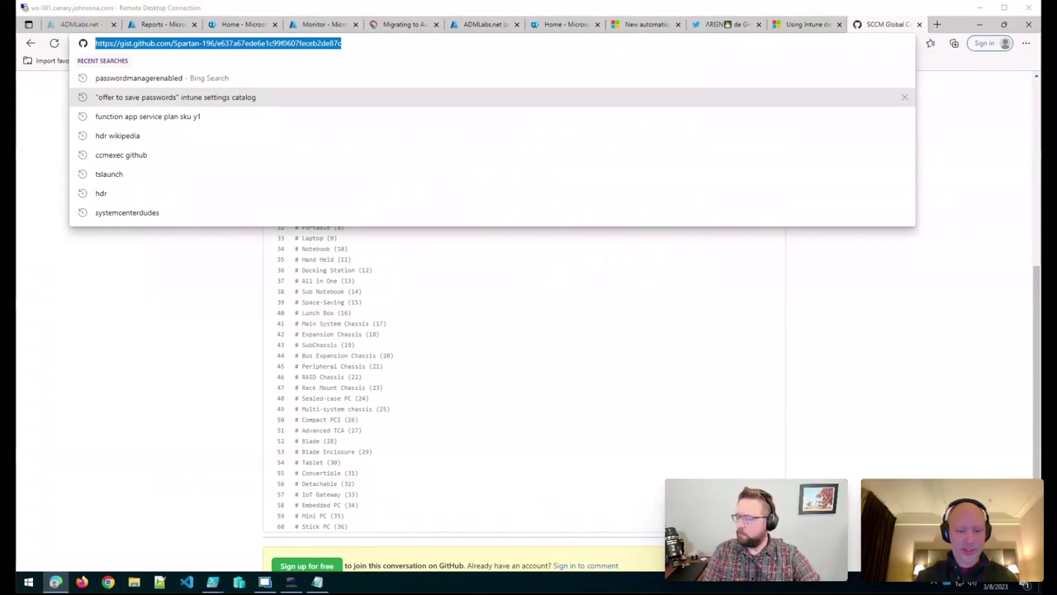
pyautogui.click(842, 341)
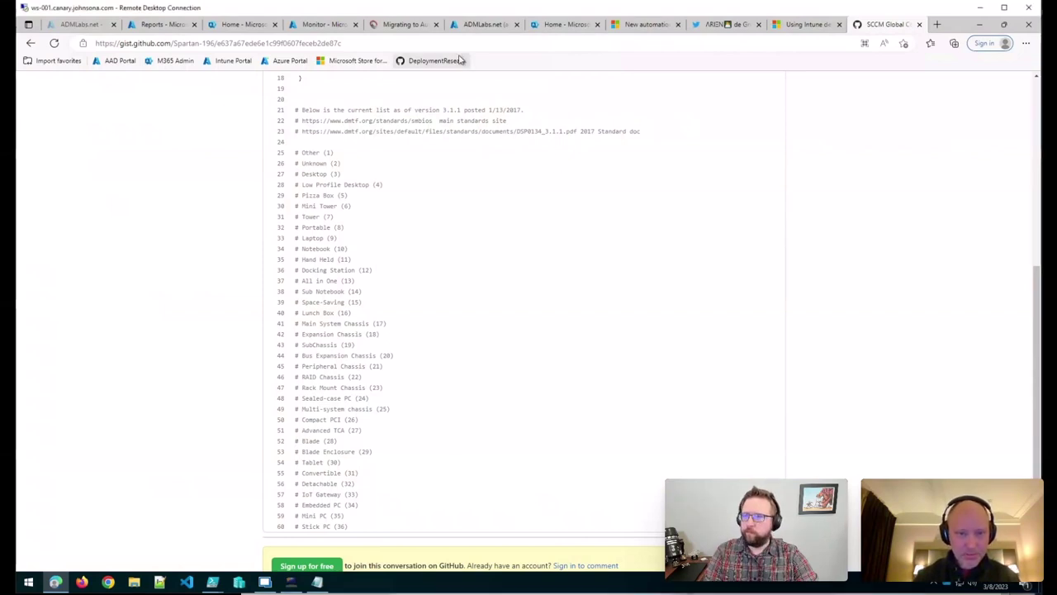
# Open Gather.ps1 on GitHub from the Modular OSD scripts folder (OSD Configuration/Scripts) of the windows-admins/ConfigMgr repository.
pyautogui.click(427, 45)
pyautogui.write('https://github.com/windows-admins/ConfigMgr/blob/main/Task%20Sequences/Modular%20OSD/ModularOSD_files/OSD%20Configuration/Scripts/Gather.ps1')
pyautogui.press('Return')
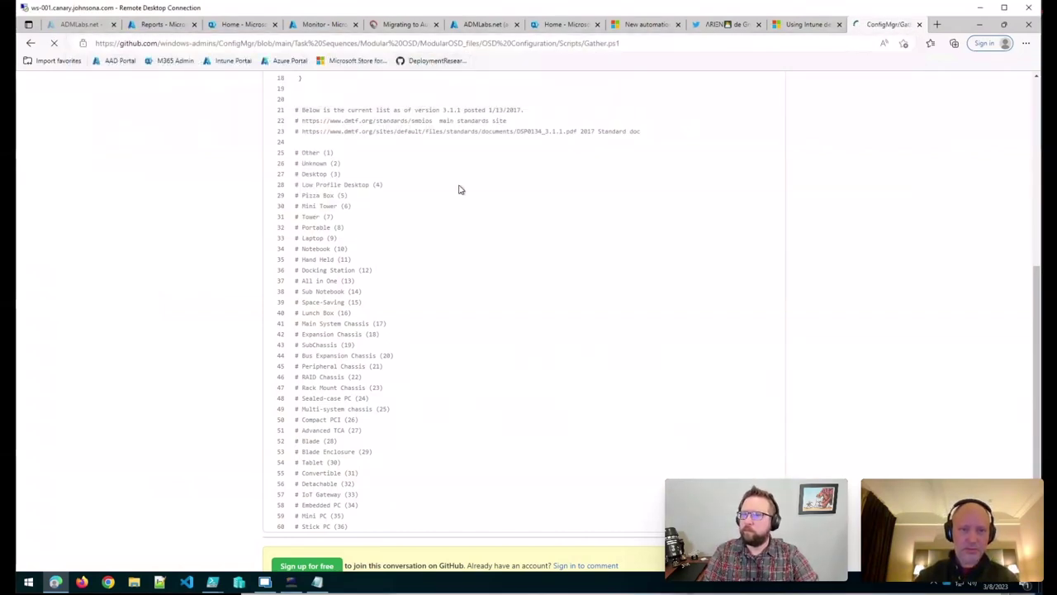
# Examine the desktop, laptop and server chassis type arrays and the virtual host definitions in Gather.ps1.
pyautogui.scroll(-1, 216, 337)
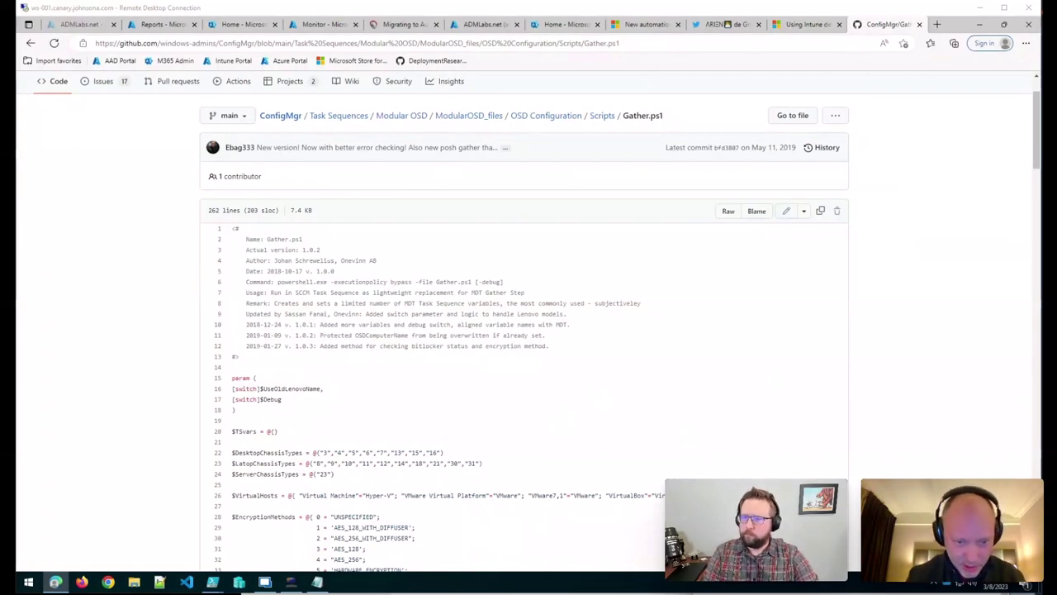
pyautogui.scroll(-2, 535, 379)
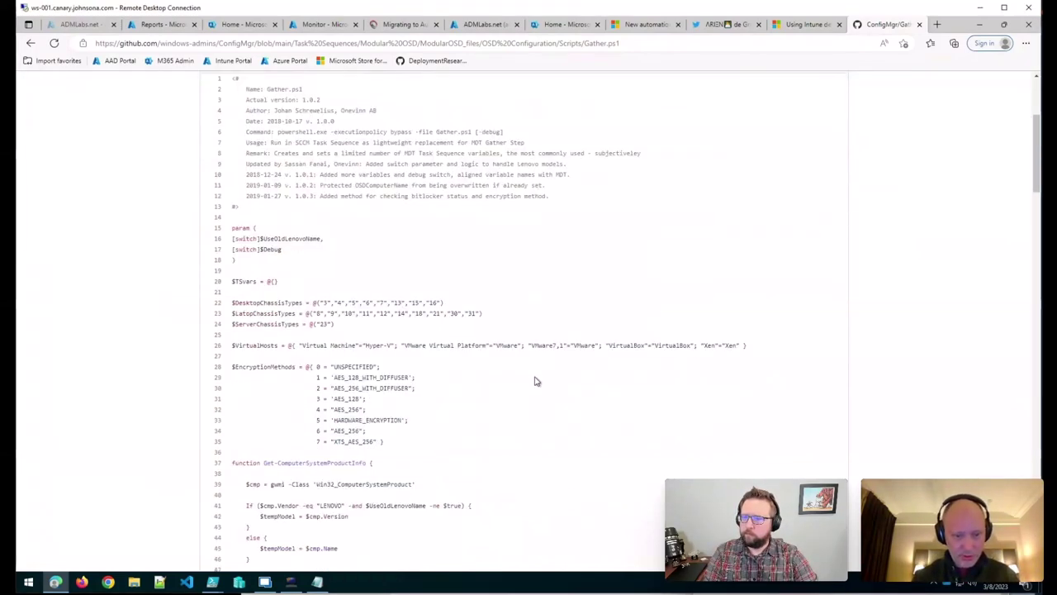
pyautogui.scroll(2, 428, 331)
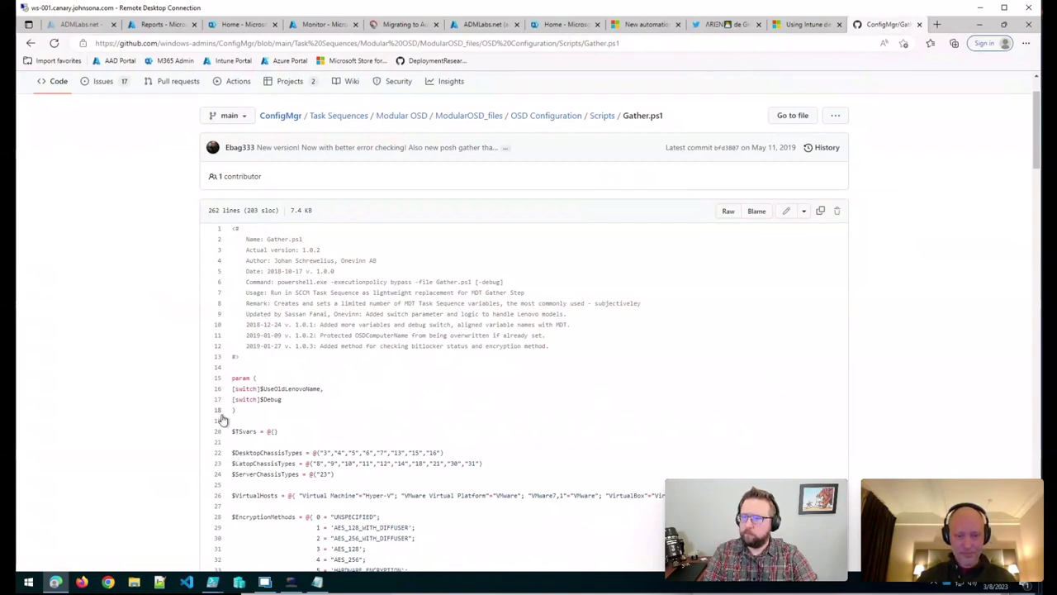
pyautogui.scroll(-1, 221, 421)
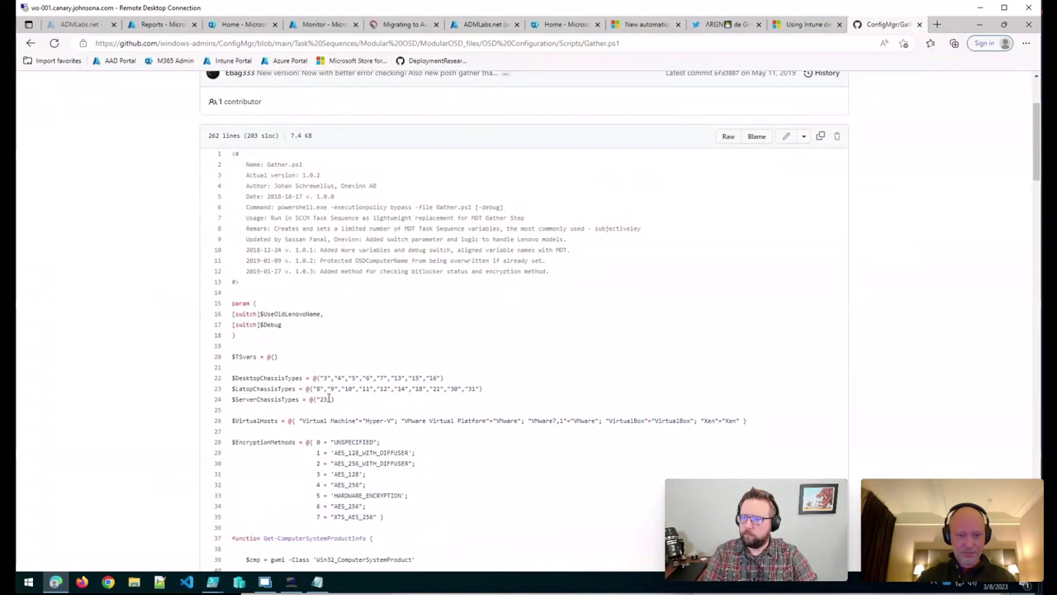
pyautogui.scroll(-1, 318, 403)
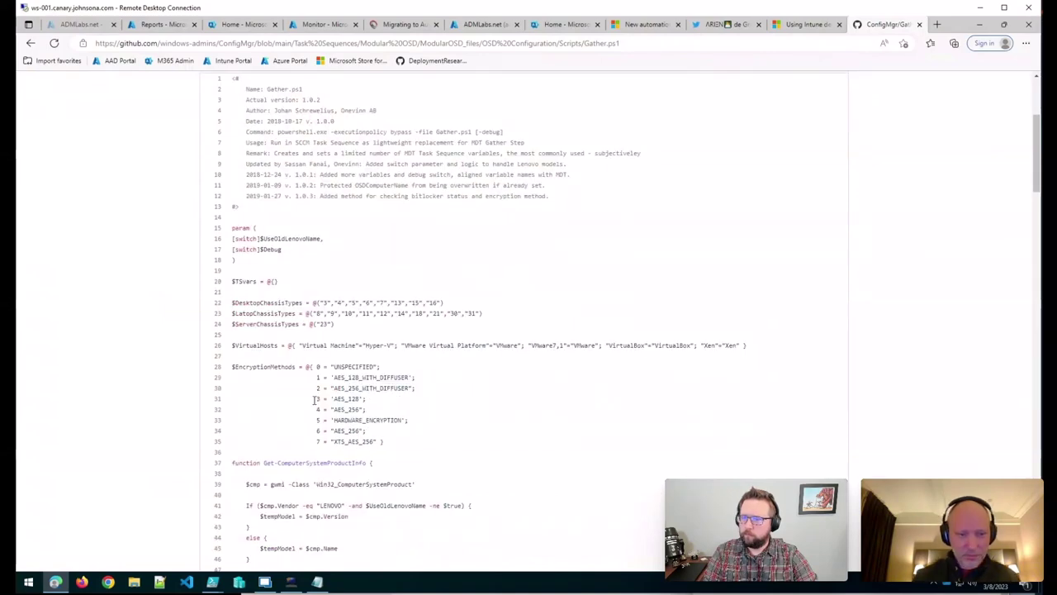
pyautogui.scroll(-2, 314, 400)
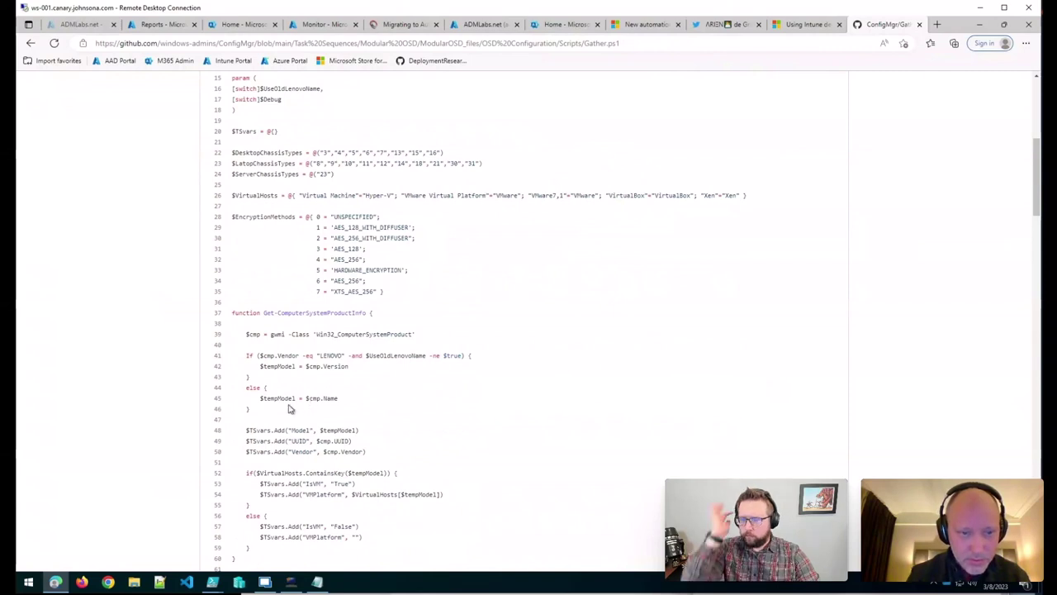
pyautogui.scroll(-1, 268, 424)
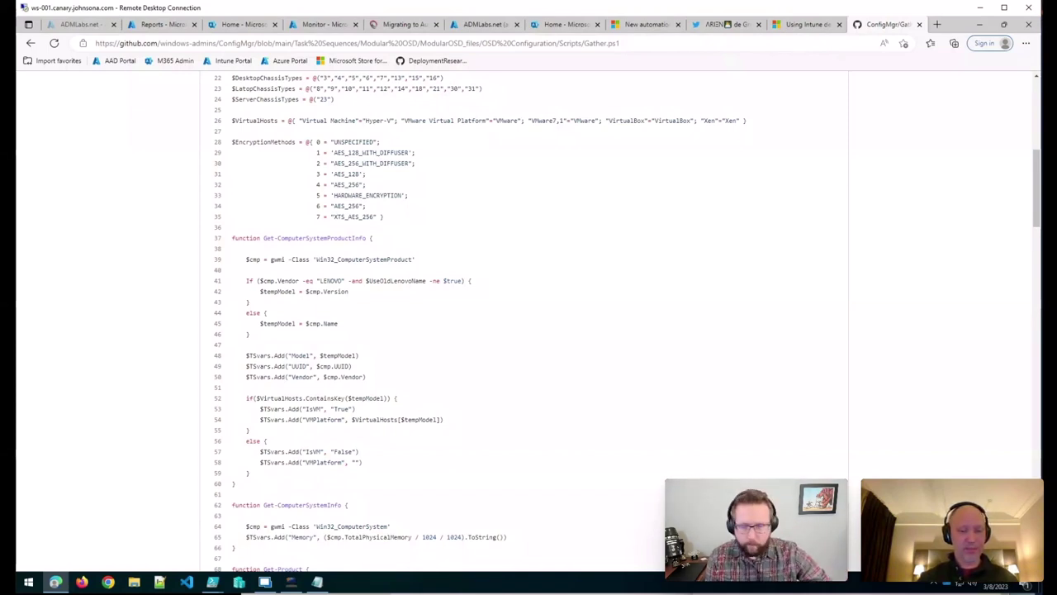
# Switch back to the Configuration Manager console and open the properties of the on-premises distribution point CM01.CORP.ADMLABS.NET.
pyautogui.click(277, 588)
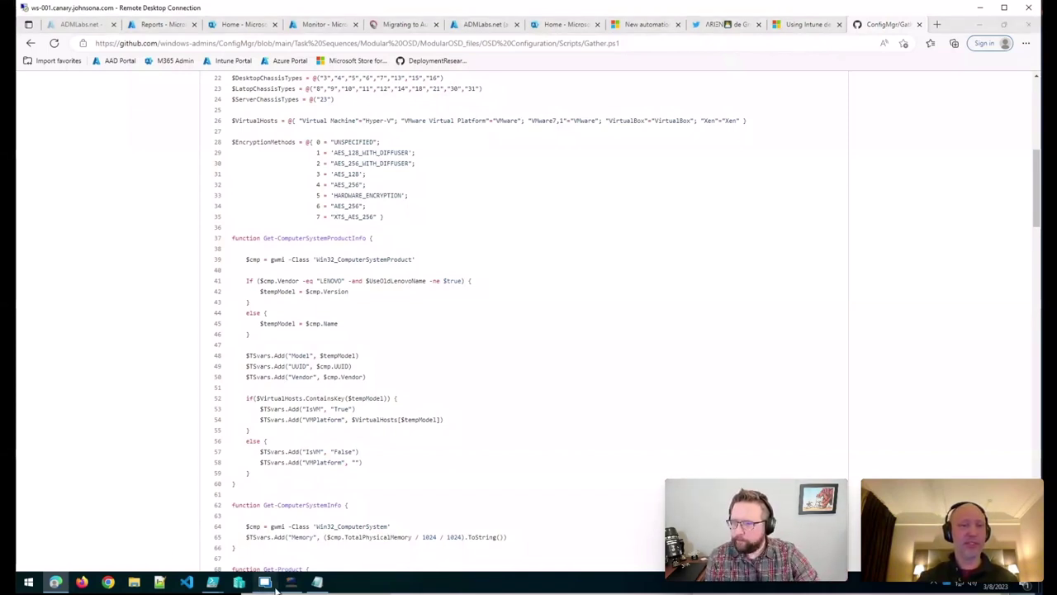
pyautogui.click(213, 482)
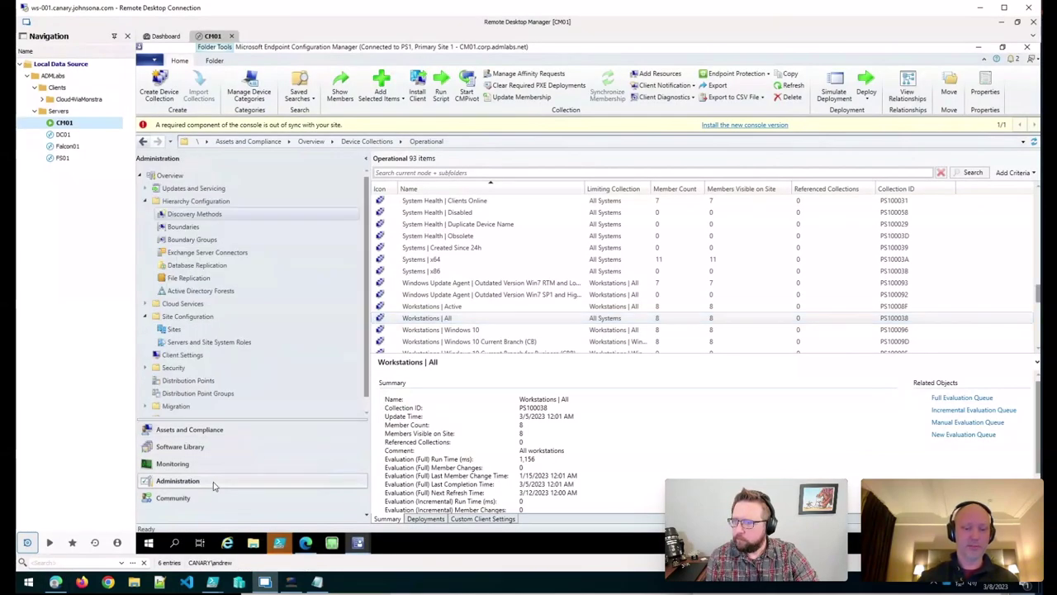
pyautogui.click(169, 380)
pyautogui.click(450, 212)
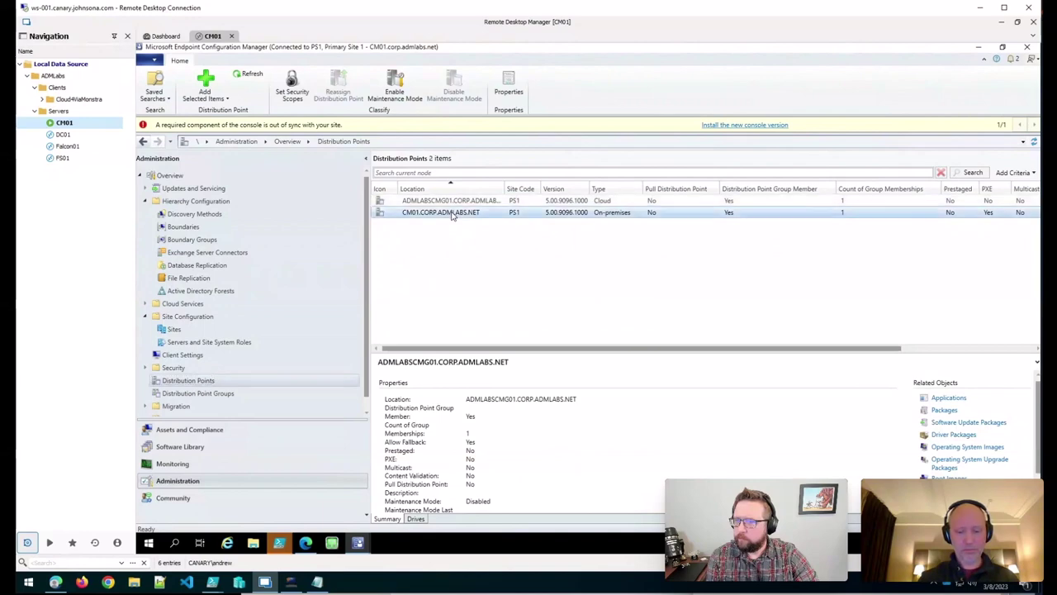
pyautogui.rightClick(453, 214)
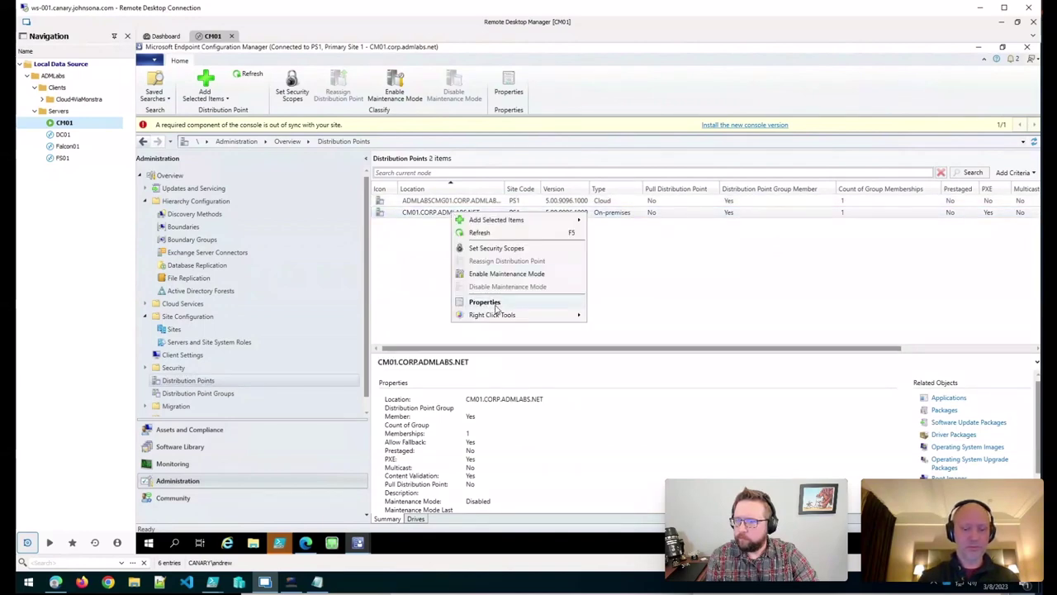
pyautogui.click(495, 303)
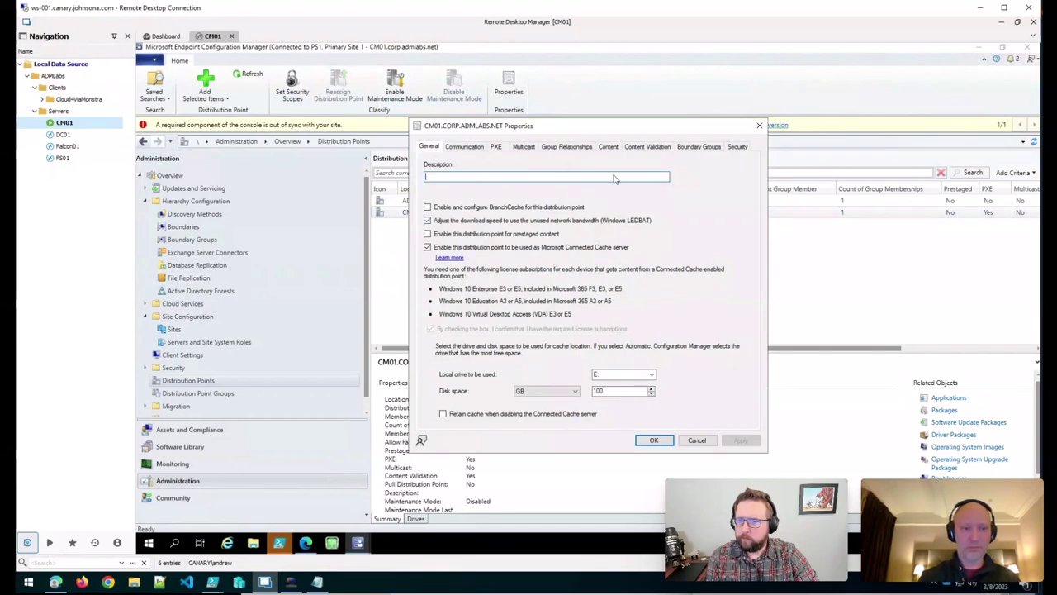
# Review the deployment packages assigned to the CM01 distribution point.
pyautogui.click(608, 146)
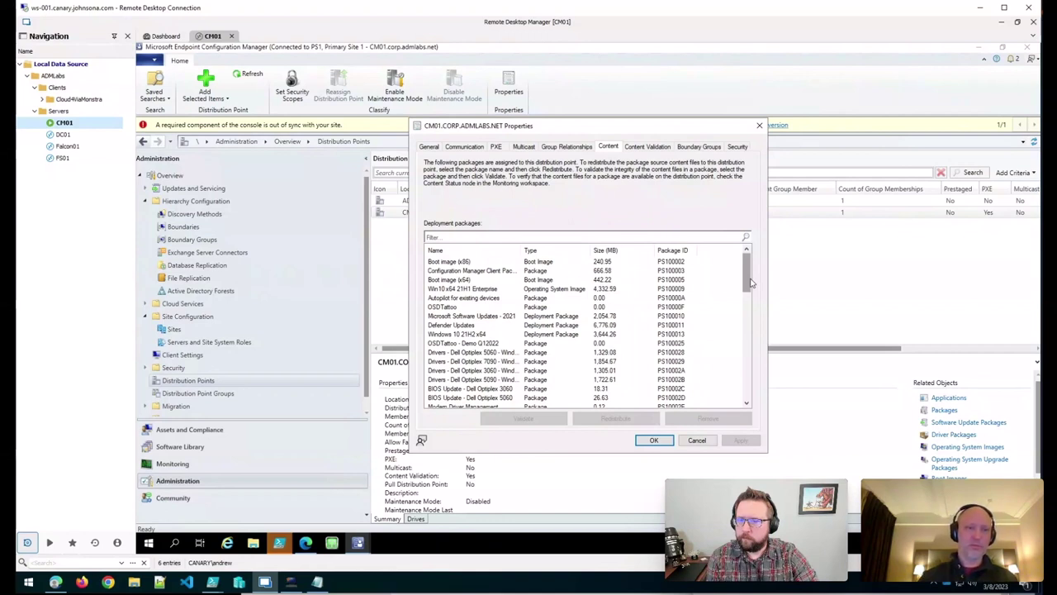
pyautogui.moveTo(750, 282); pyautogui.dragTo(749, 298)
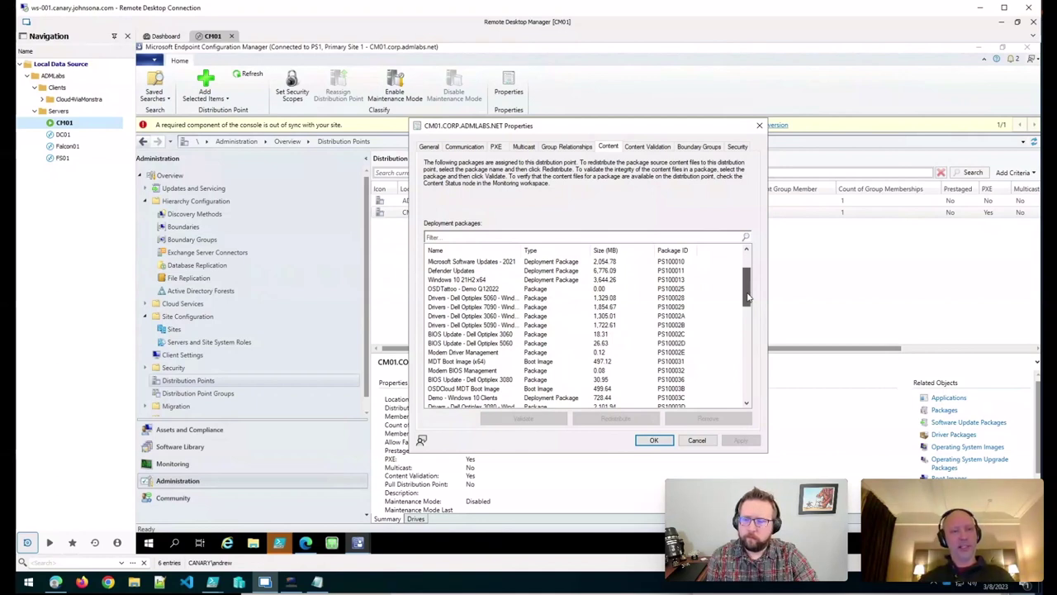
pyautogui.moveTo(748, 298); pyautogui.dragTo(752, 310)
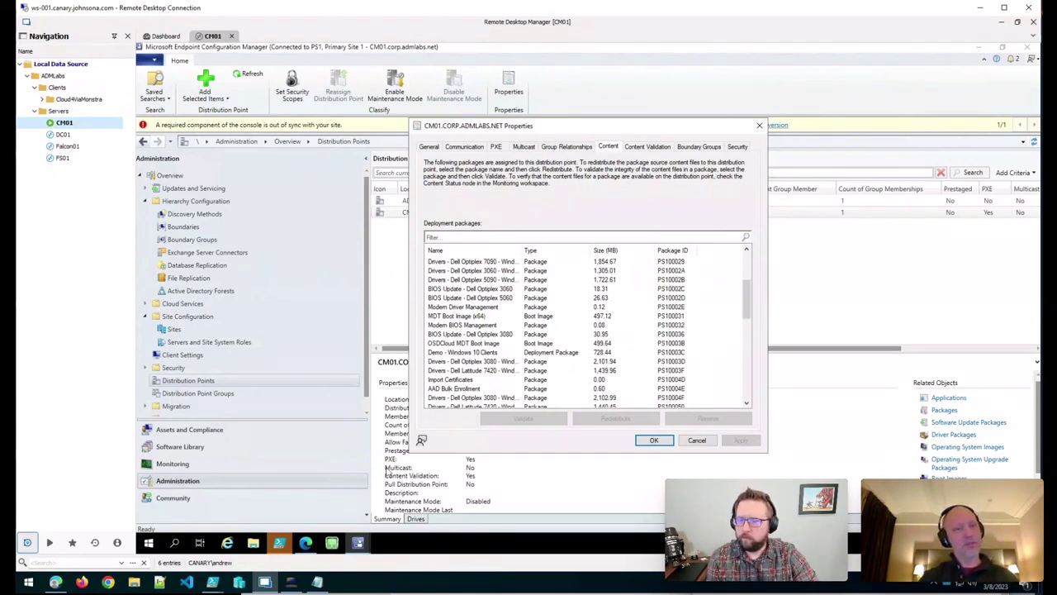
# Switch to File Explorer on CM01 and open the folder E:\Program Files\Microsoft Configuration Manager\tools.
pyautogui.click(254, 543)
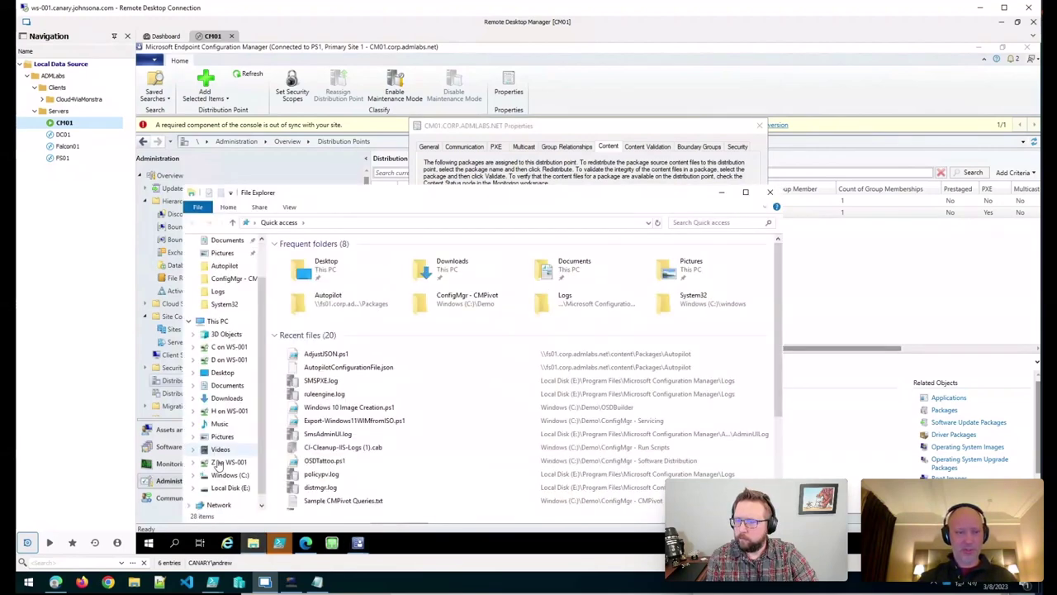
pyautogui.click(227, 486)
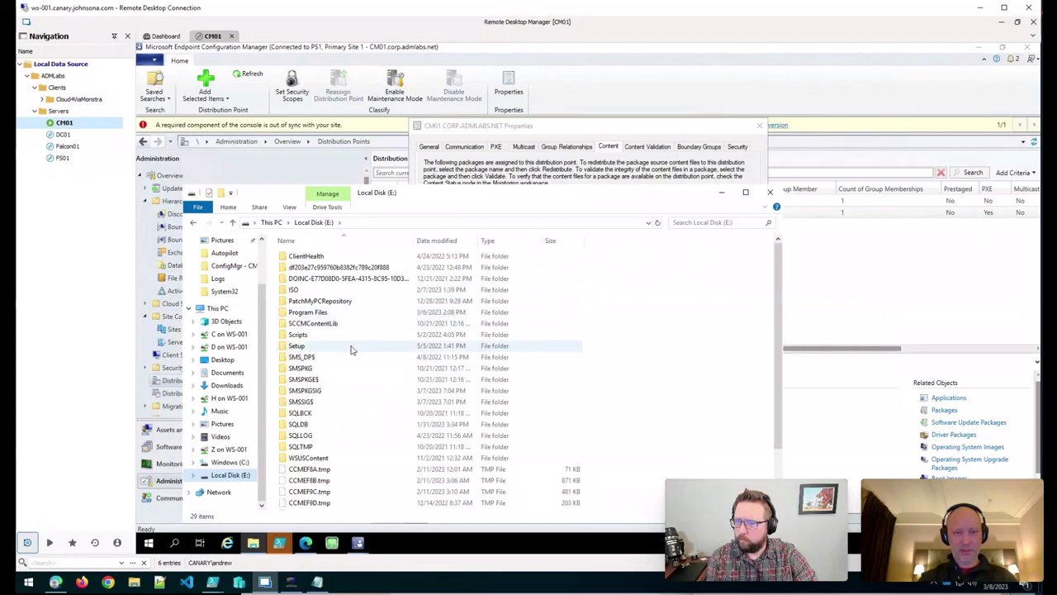
pyautogui.doubleClick(355, 312)
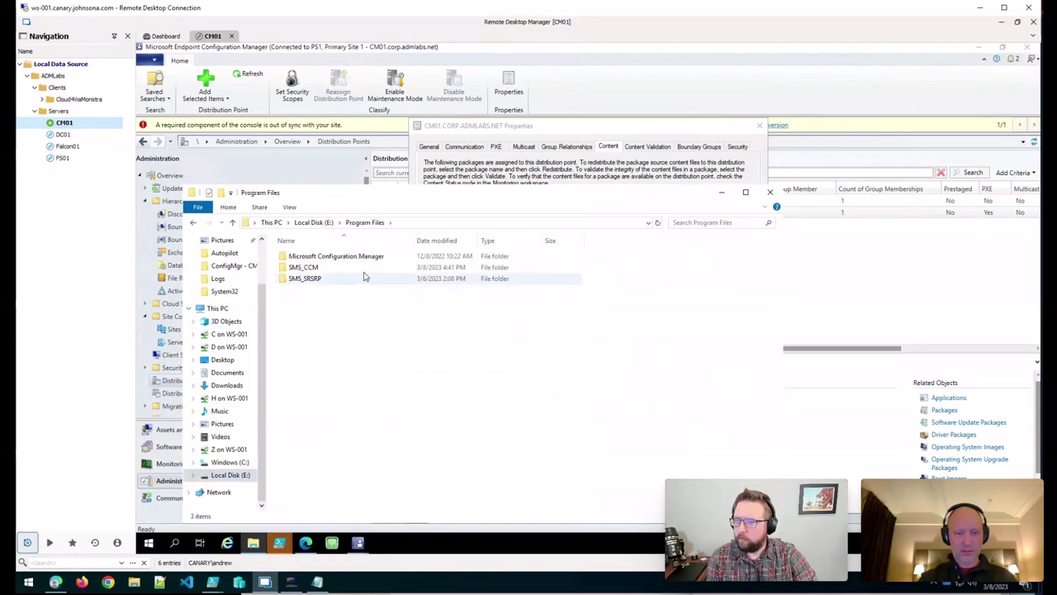
pyautogui.doubleClick(367, 257)
pyautogui.scroll(-2, 419, 359)
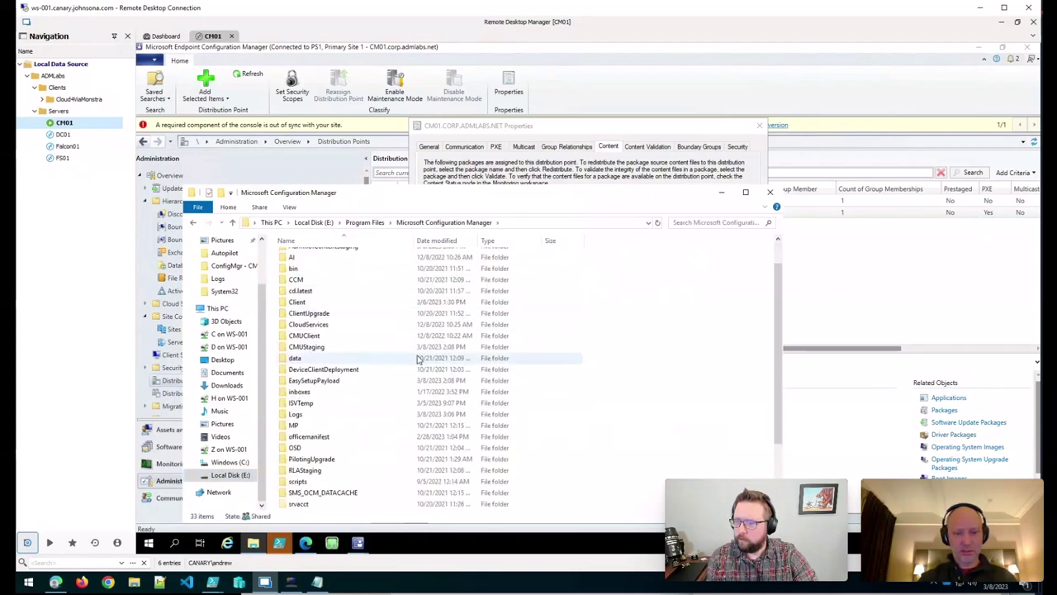
pyautogui.scroll(-2, 418, 358)
pyautogui.click(315, 483)
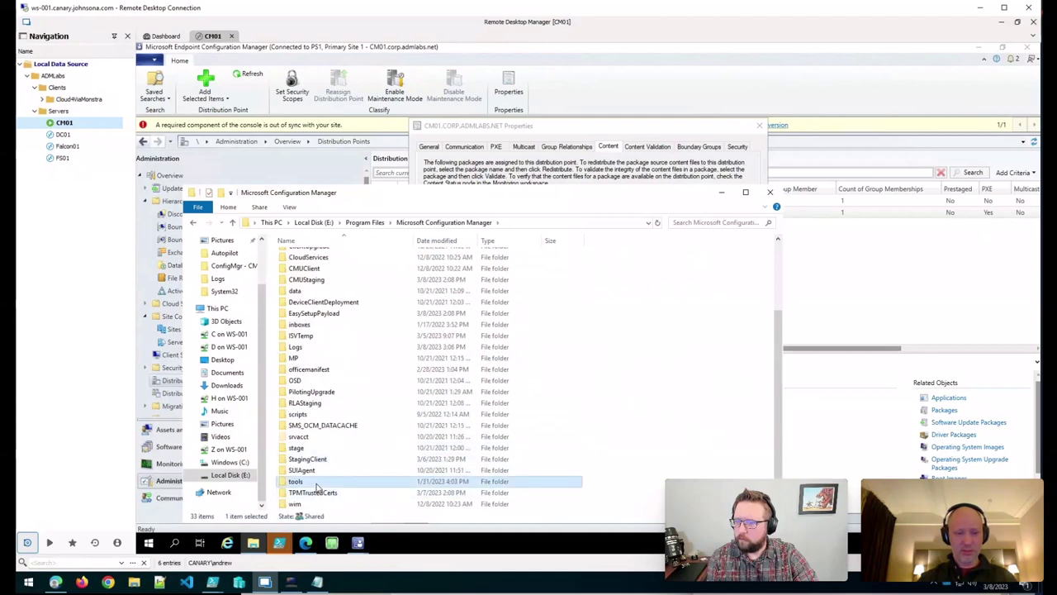
pyautogui.doubleClick(315, 484)
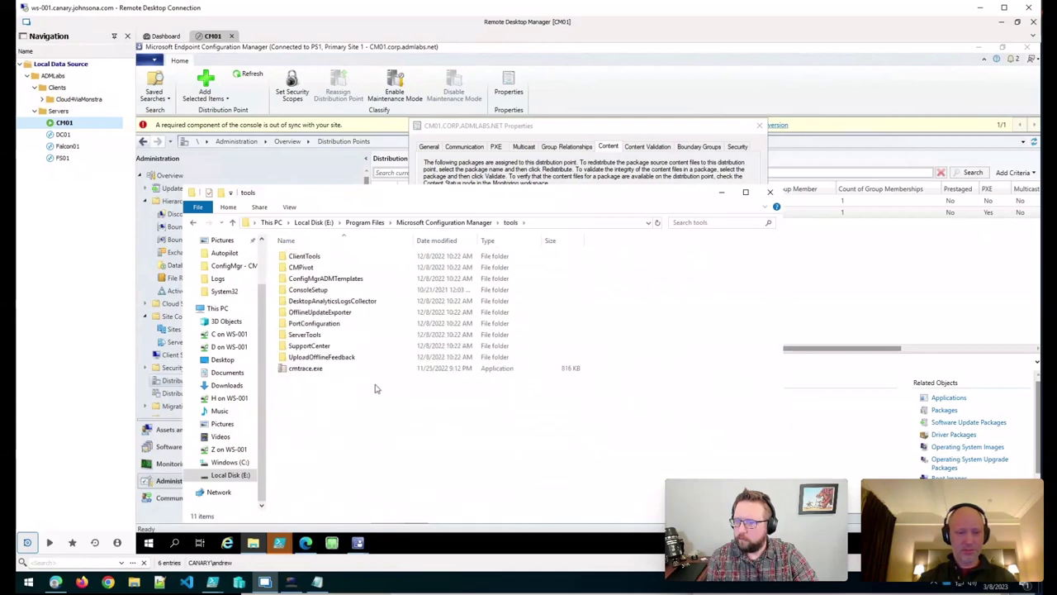
# Launch contentlibraryexplorer.exe from the ServerTools folder, connect to distribution point cm01.corp.admlabs.net, and bring the Content Library Explorer window into clear view.
pyautogui.doubleClick(343, 333)
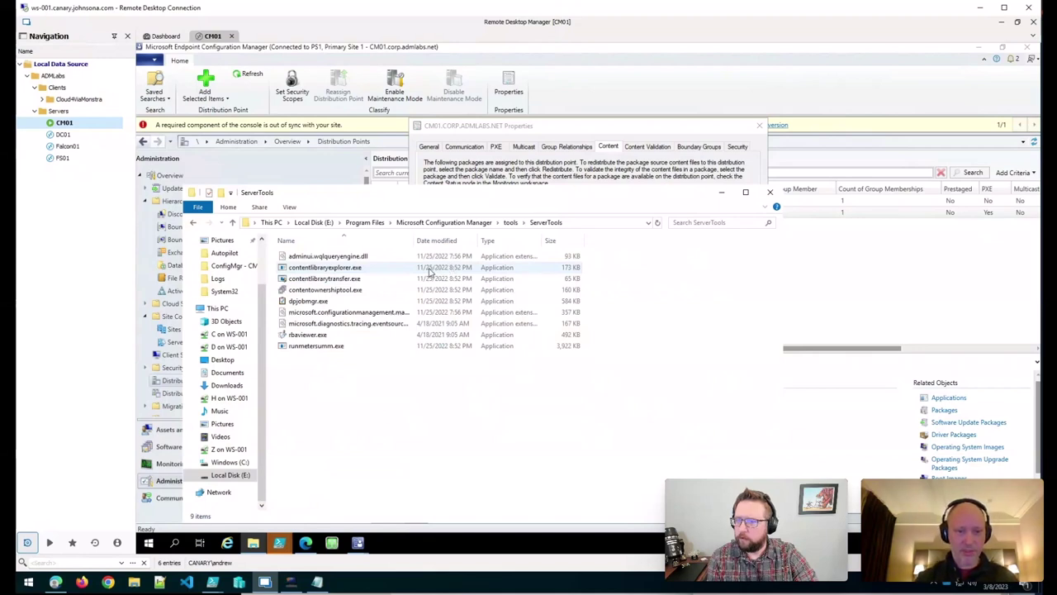
pyautogui.doubleClick(430, 269)
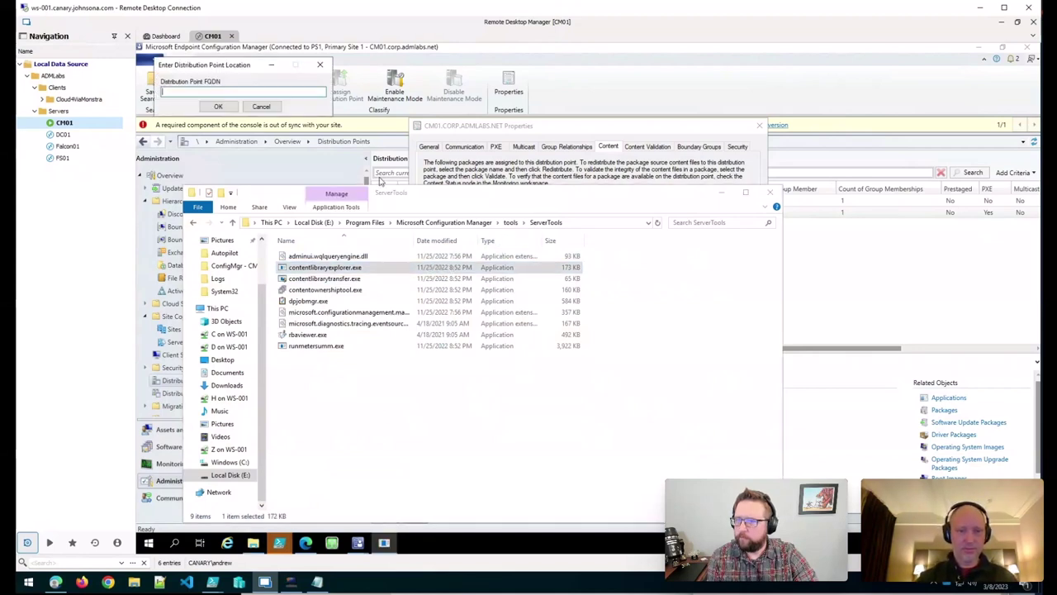
pyautogui.write('cm0')
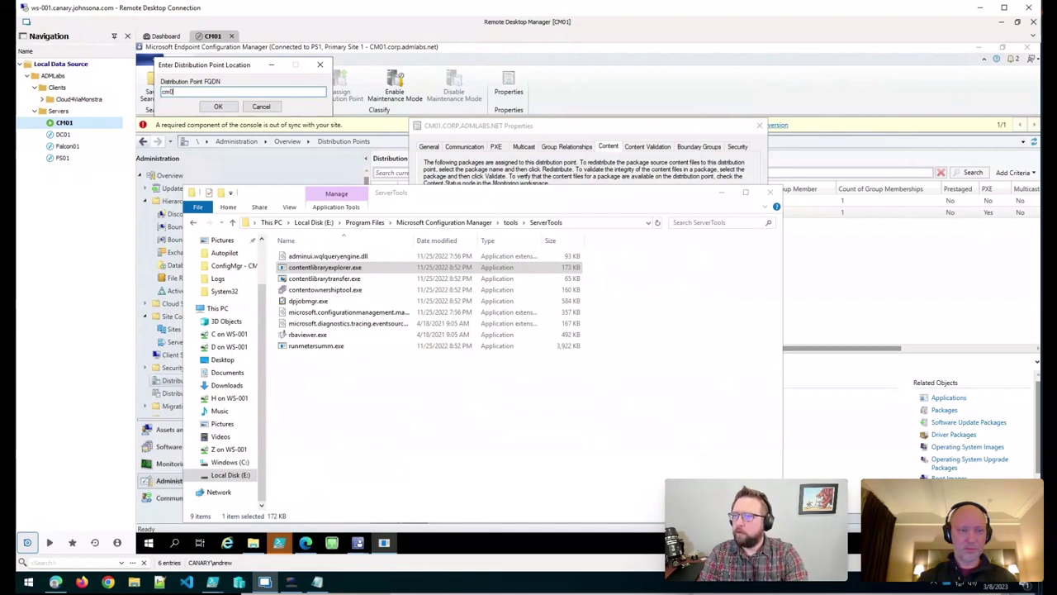
pyautogui.write('1.corp.admlabs.net')
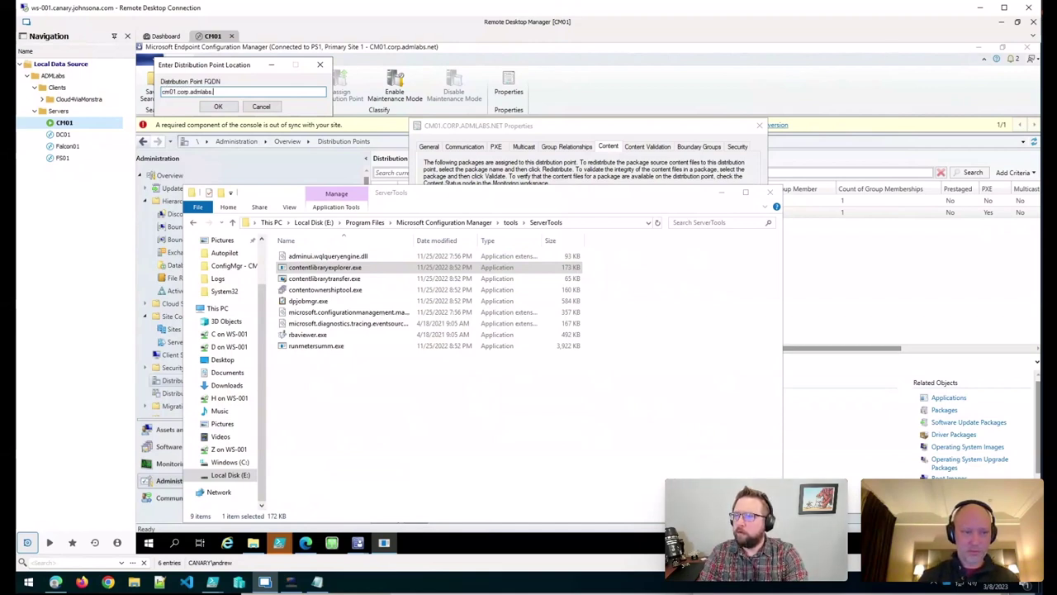
pyautogui.press('Return')
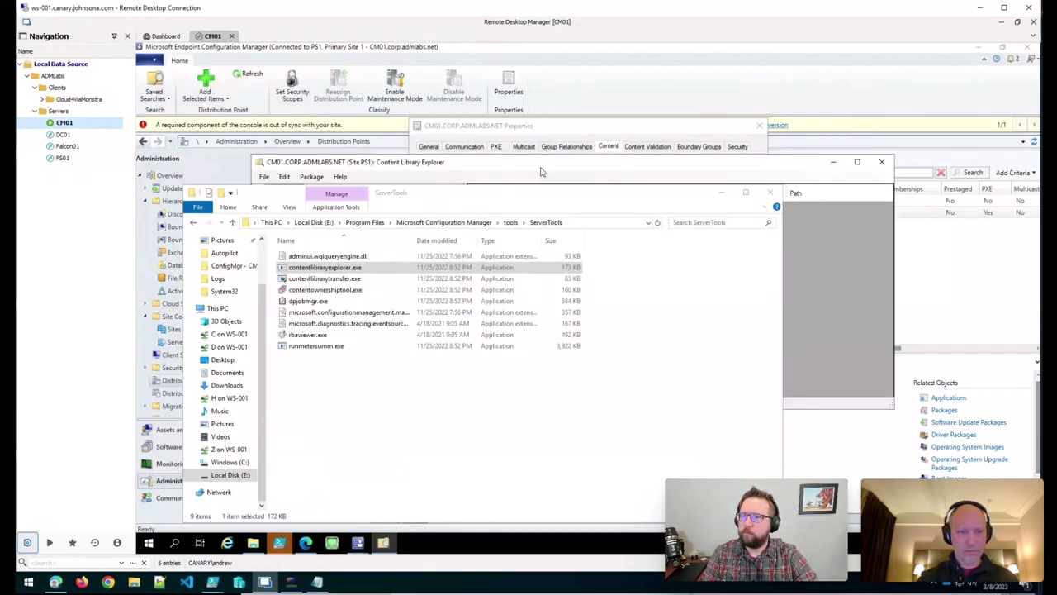
pyautogui.moveTo(747, 165); pyautogui.dragTo(777, 159)
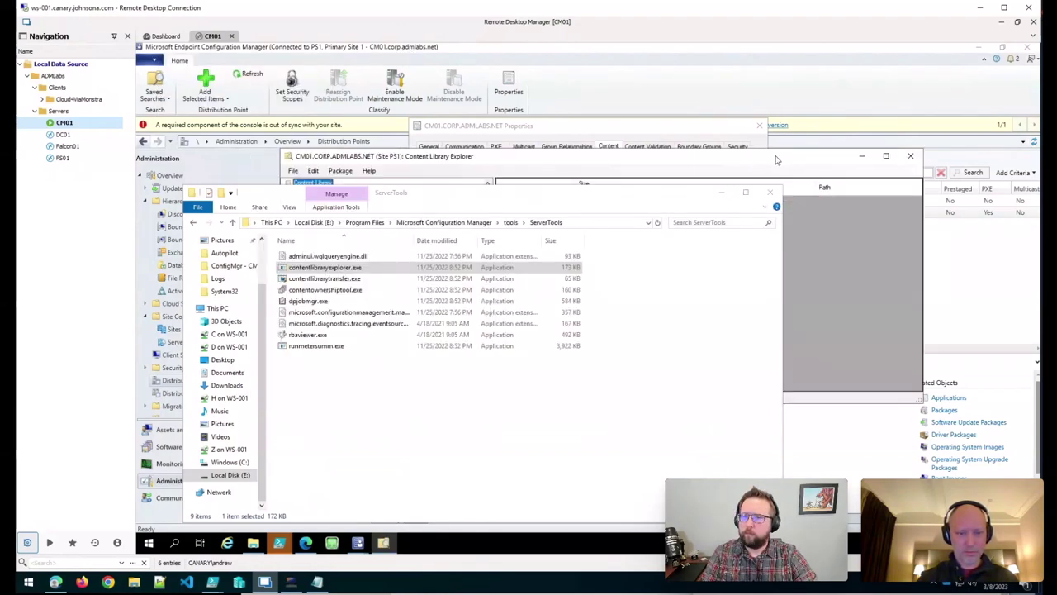
pyautogui.click(721, 192)
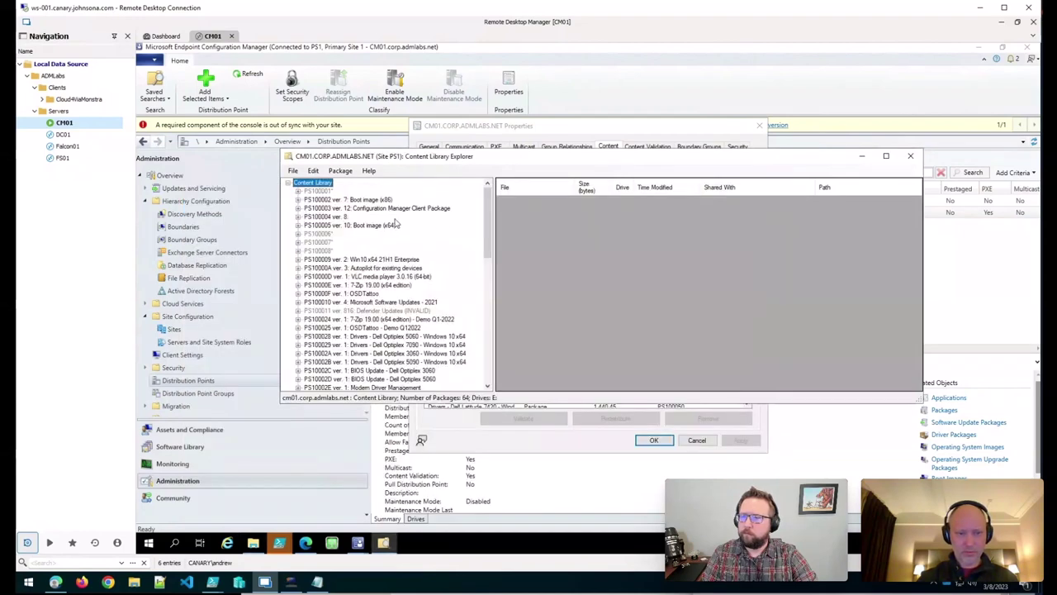
# Expand the 7-Zip 19.00 (x64 edition) package PS10000E in the content library and display its content files.
pyautogui.scroll(-1, 395, 222)
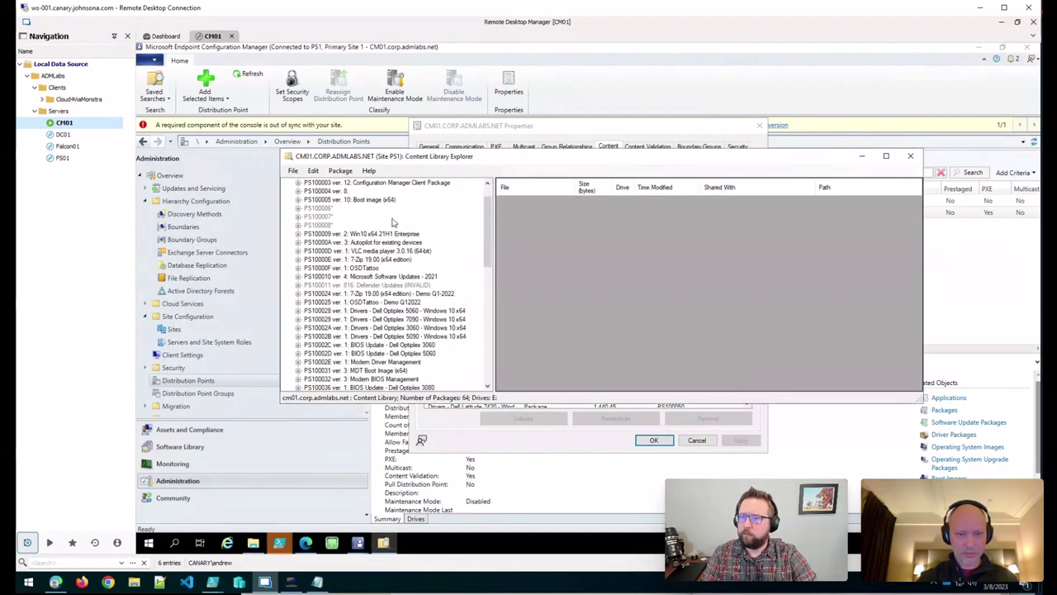
pyautogui.scroll(-1, 394, 222)
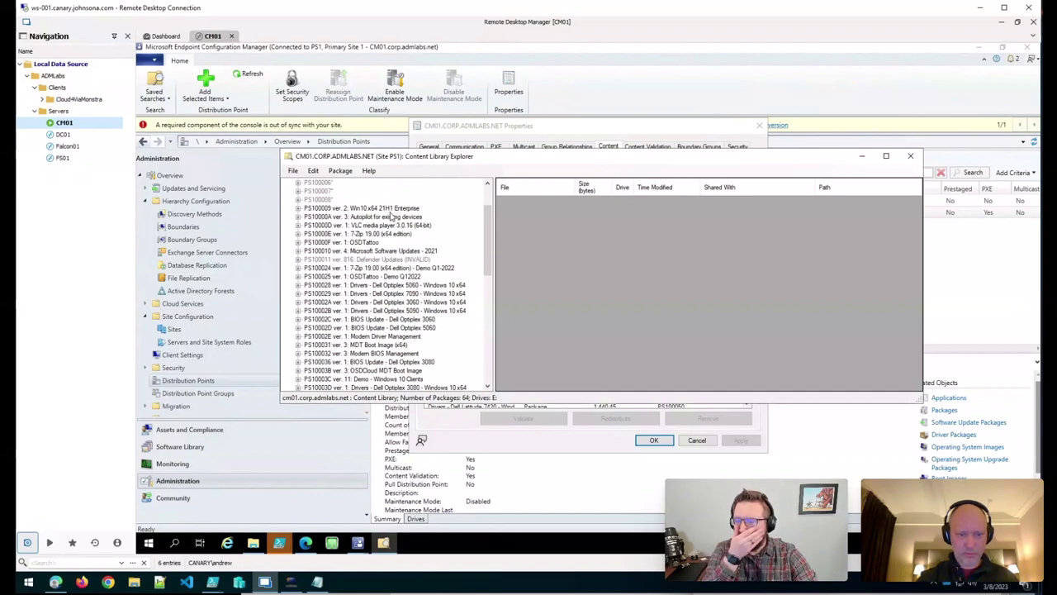
pyautogui.click(361, 236)
pyautogui.click(300, 235)
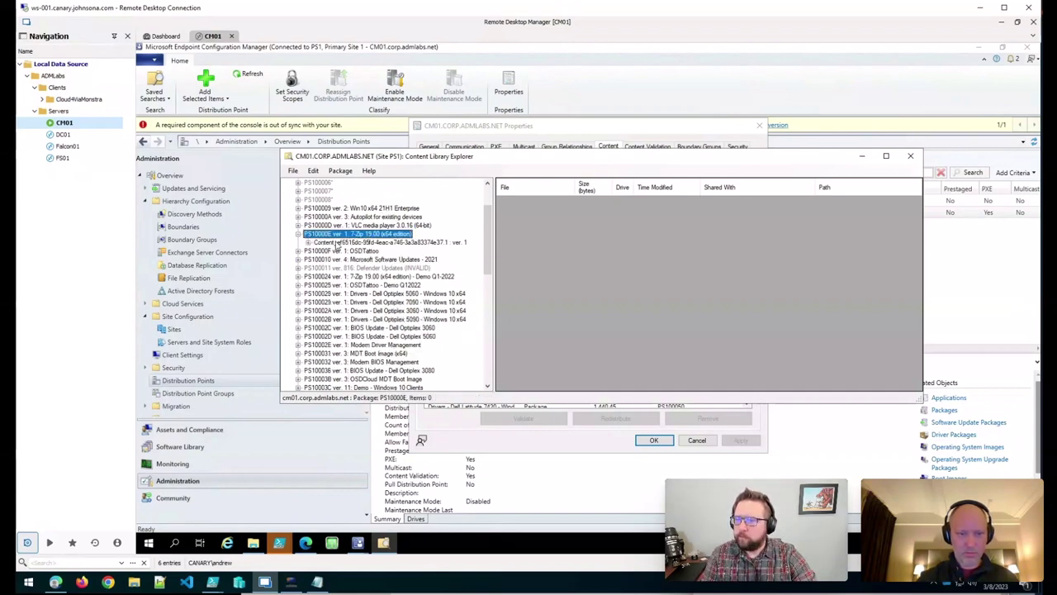
pyautogui.click(337, 243)
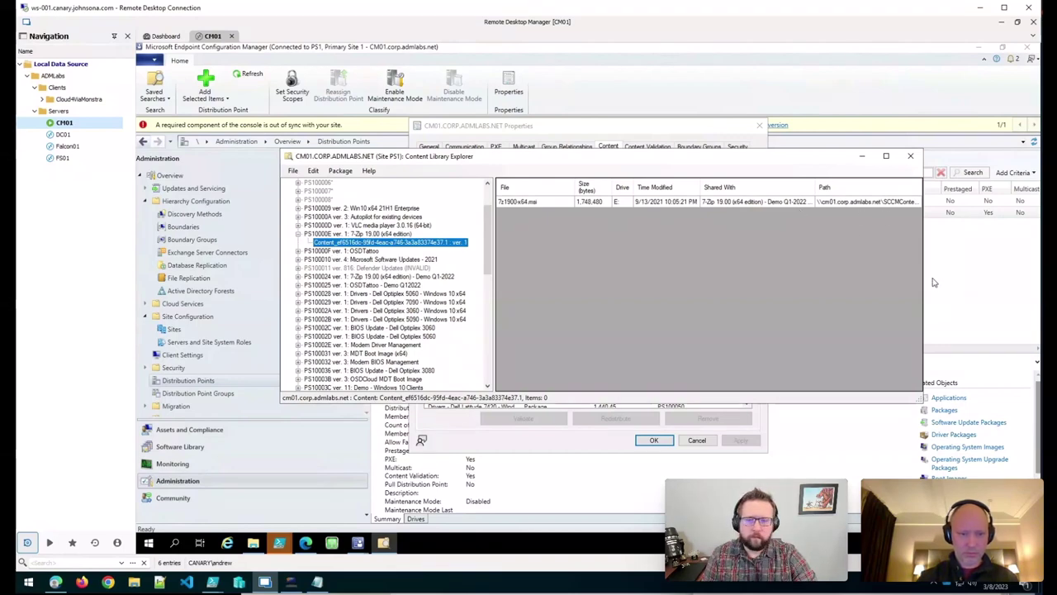
# Enlarge the Content Library Explorer window and review the full list of packages on the distribution point.
pyautogui.moveTo(922, 403); pyautogui.dragTo(1016, 471)
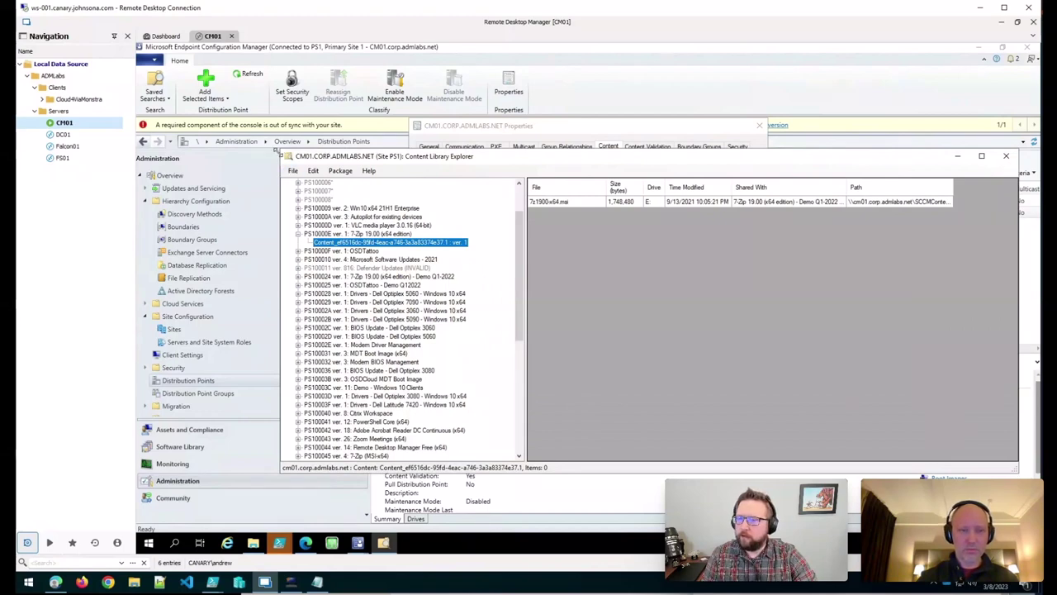
pyautogui.moveTo(277, 152); pyautogui.dragTo(148, 85)
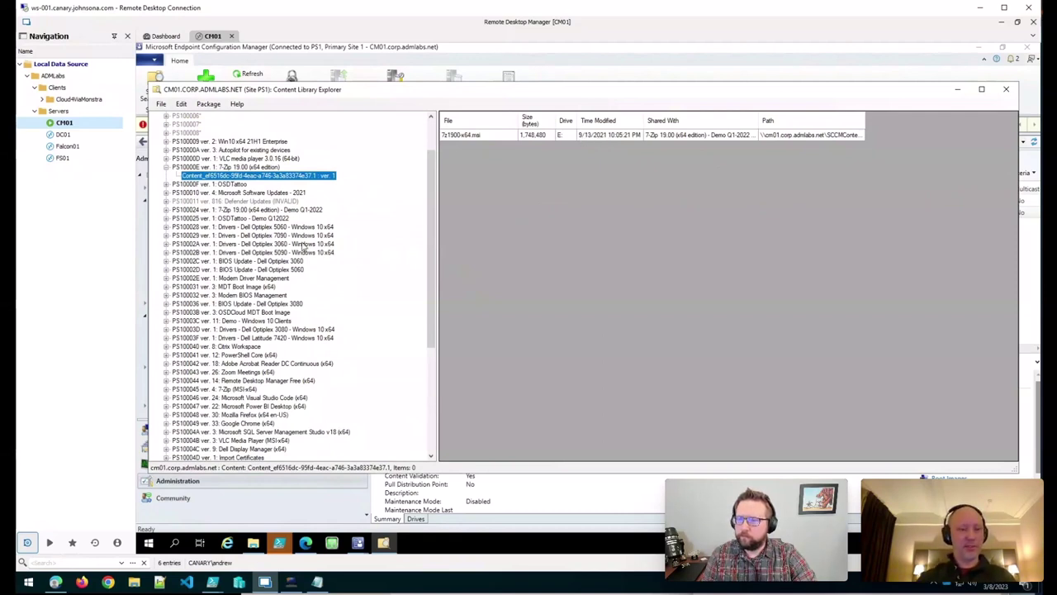
pyautogui.scroll(-7, 290, 237)
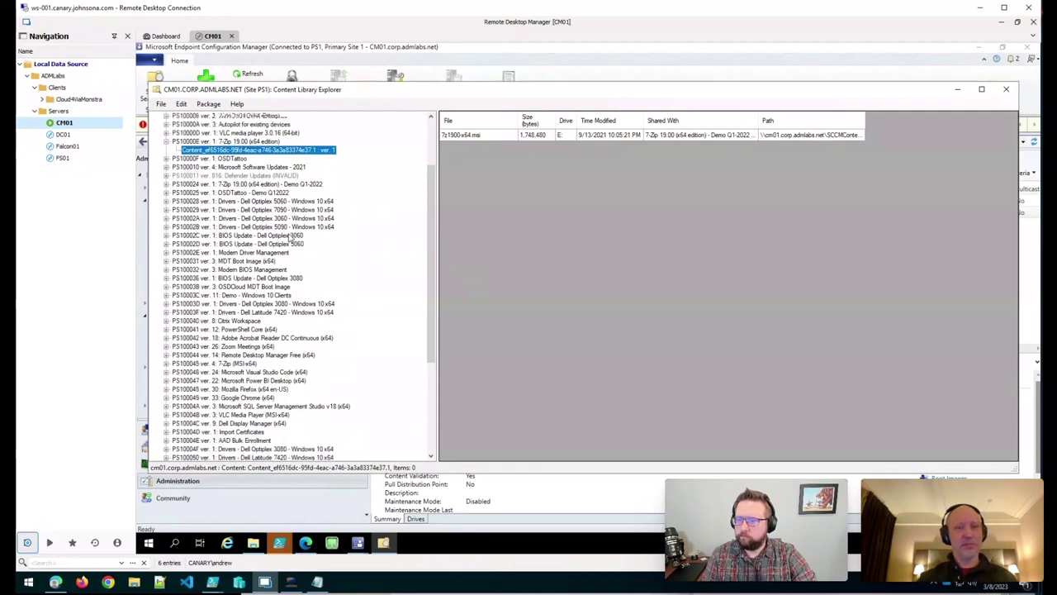
pyautogui.scroll(-1, 290, 238)
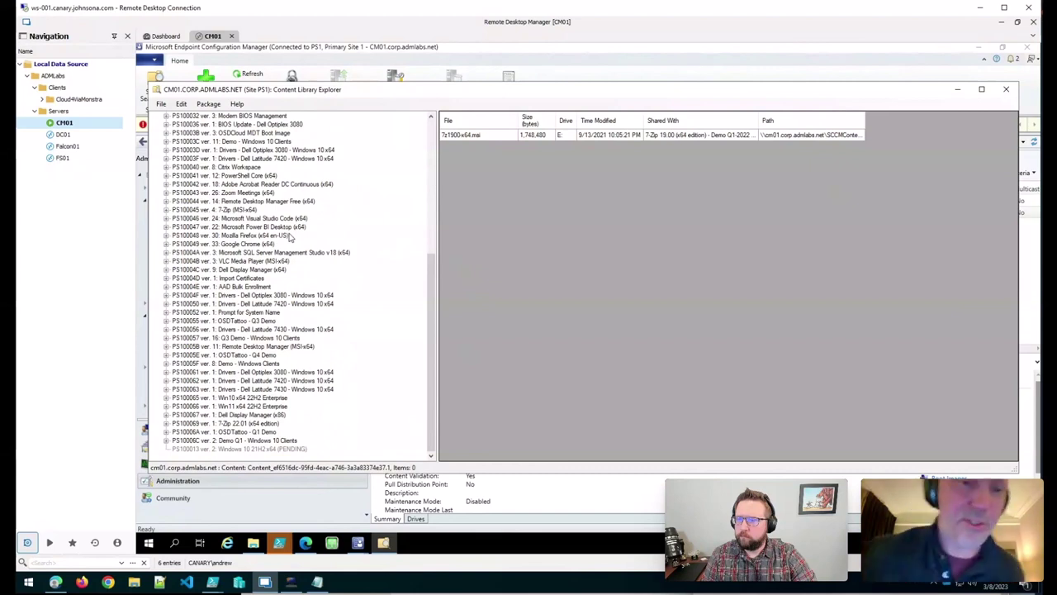
pyautogui.scroll(3, 290, 237)
pyautogui.scroll(4, 290, 238)
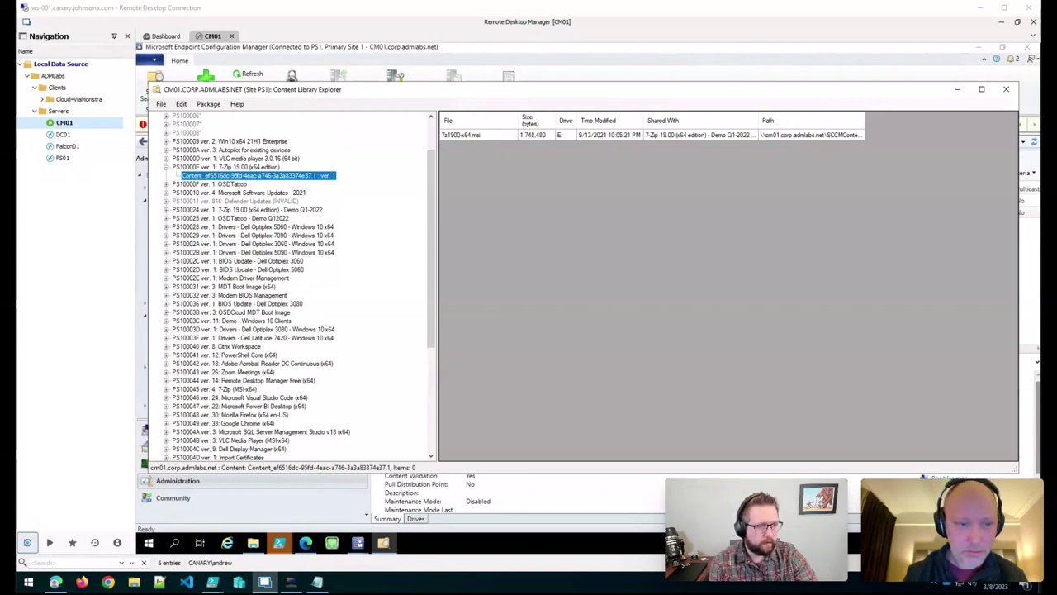
# Open a Windows PowerShell session on the local workstation.
pyautogui.click(28, 583)
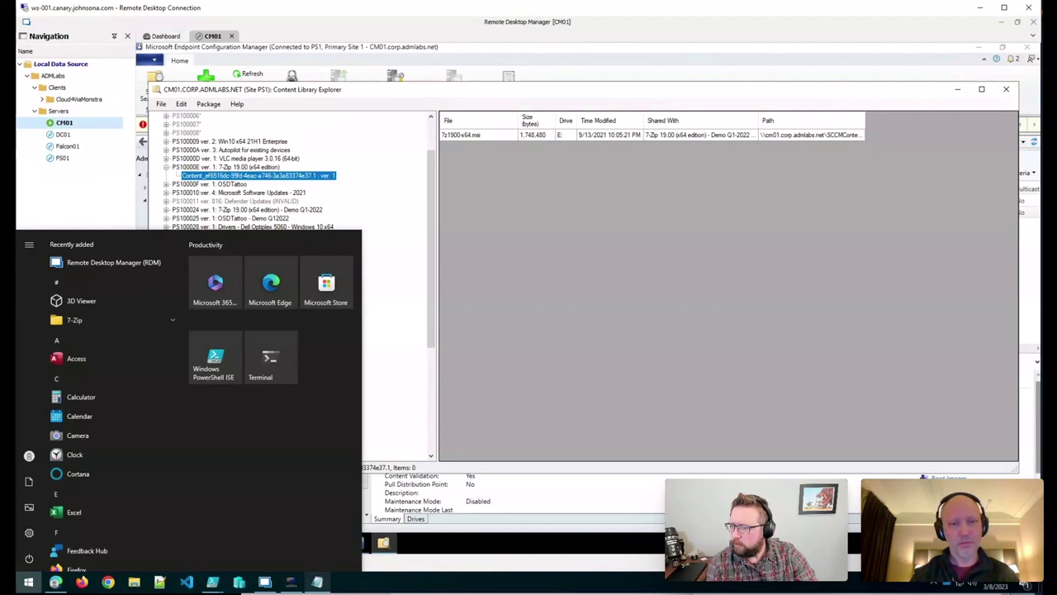
pyautogui.rightClick(28, 583)
pyautogui.press('Escape')
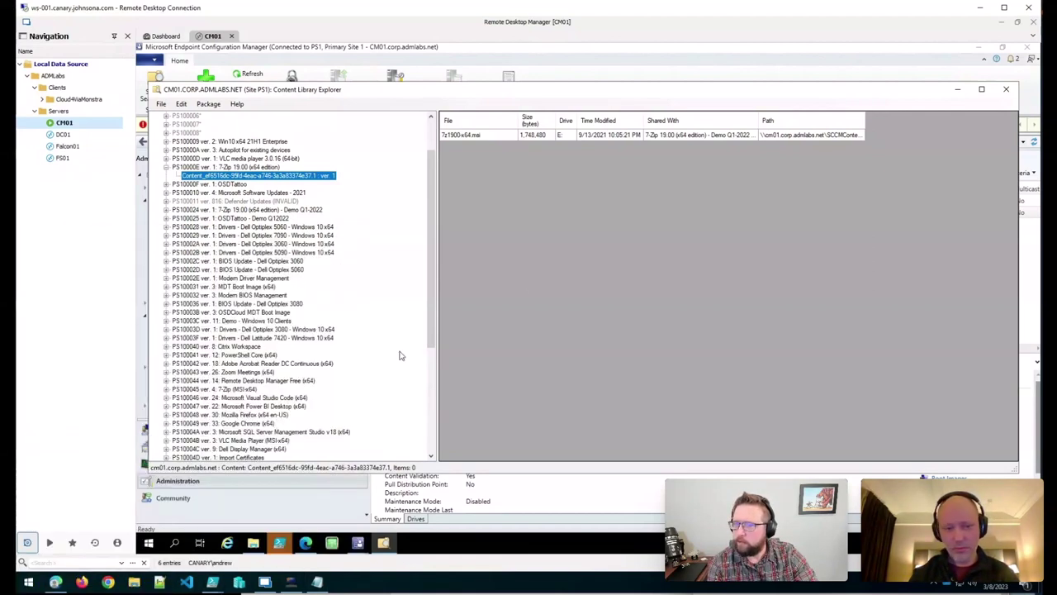
pyautogui.click(402, 356)
pyautogui.click(495, 367)
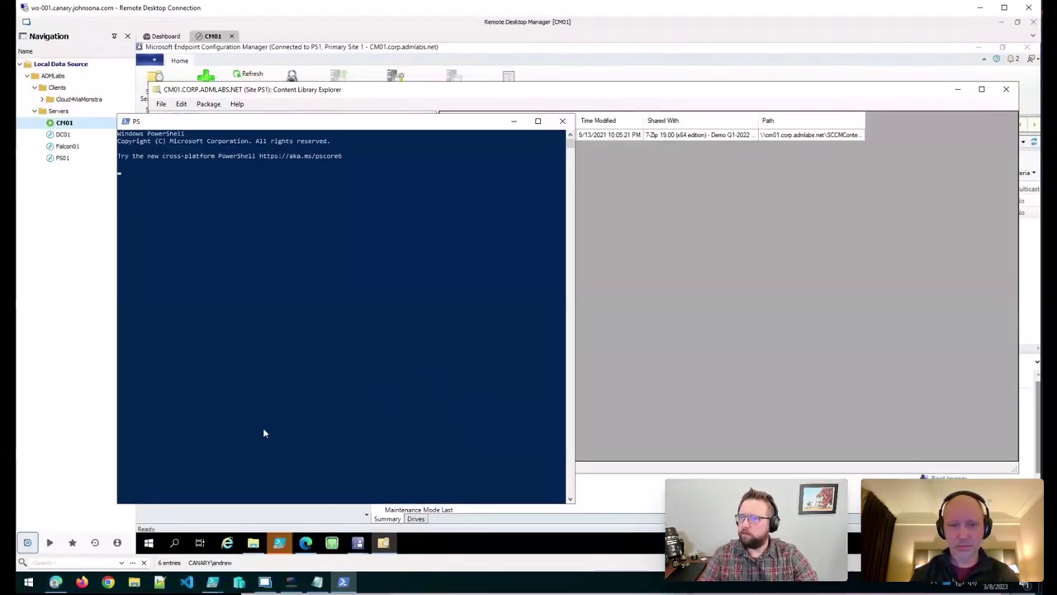
# Switch to File Explorer on the workstation, open C:\Tools\IntuneManagement and select the folder's path.
pyautogui.click(133, 583)
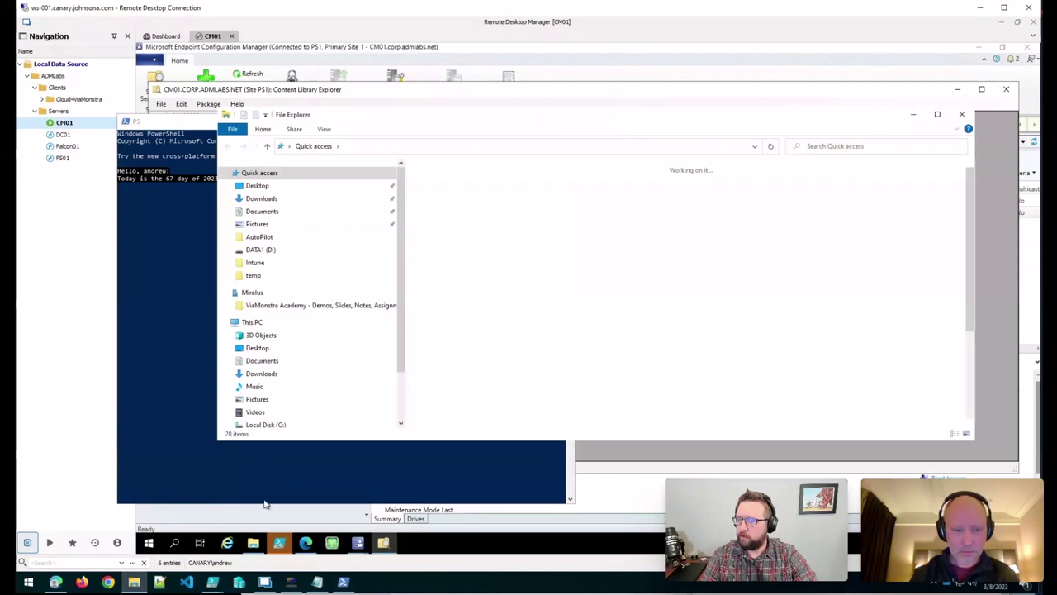
pyautogui.click(277, 413)
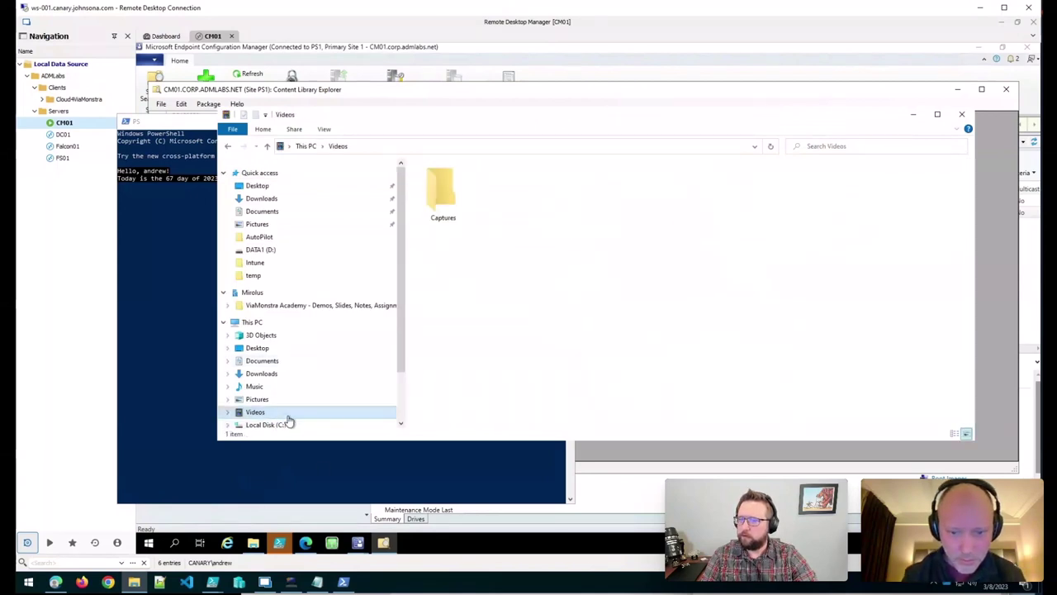
pyautogui.click(350, 425)
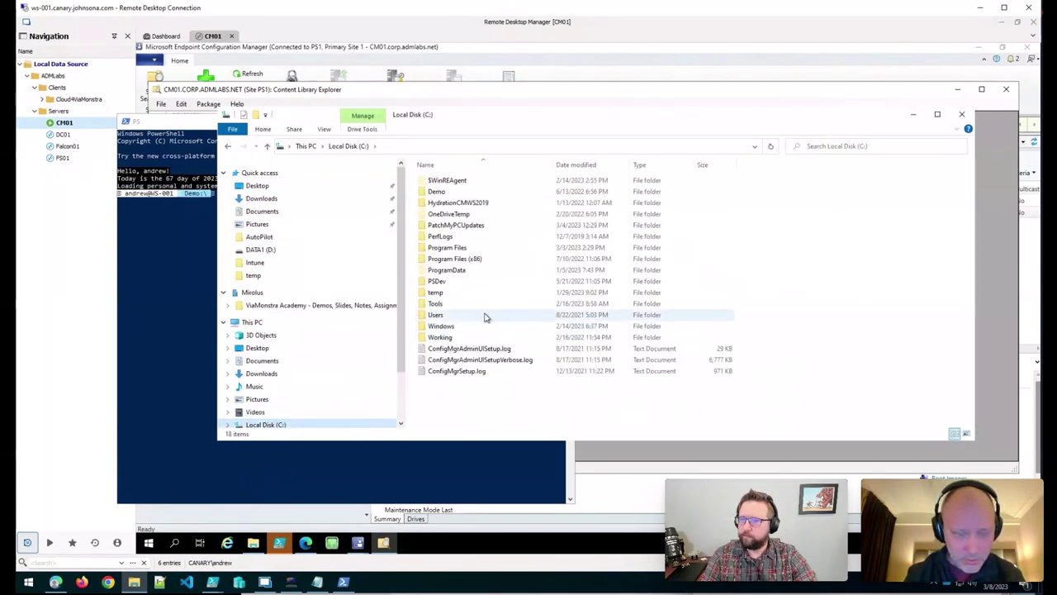
pyautogui.doubleClick(486, 305)
pyautogui.doubleClick(524, 197)
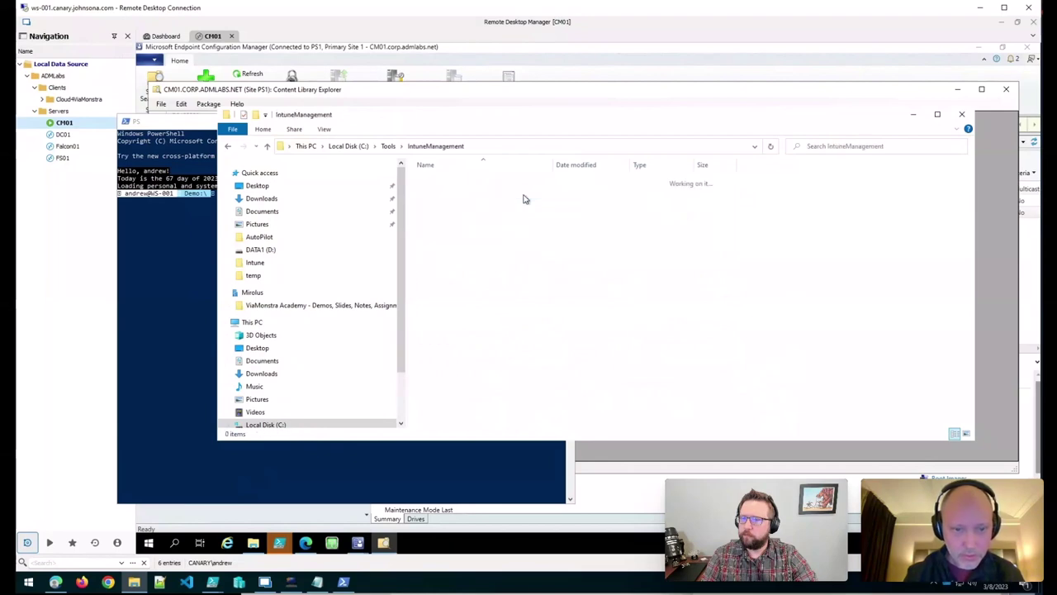
pyautogui.click(539, 149)
# Switch back to PowerShell and change the working directory to C:\Tools\IntuneManagement.
pyautogui.click(182, 272)
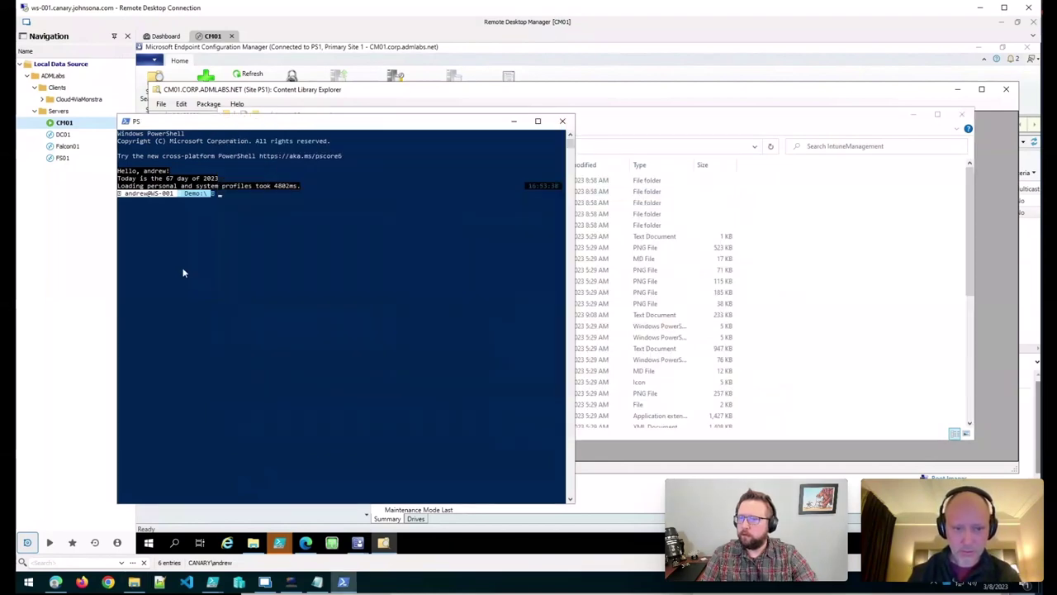
pyautogui.write('cd C')
pyautogui.write('C:\\Tools\\IntuneManagement')
pyautogui.press('Return')
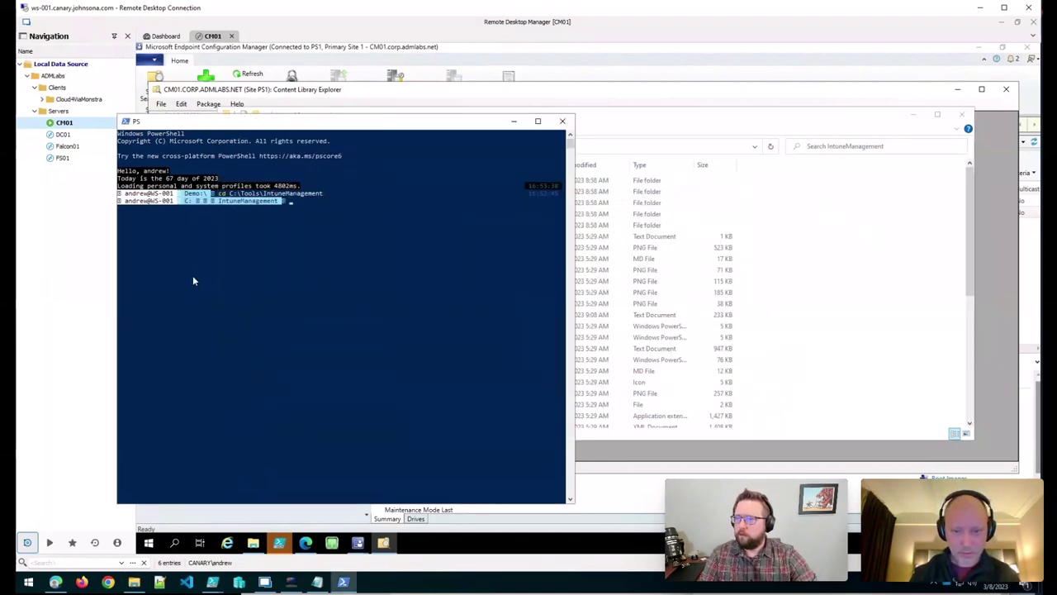
# Check the startup scripts in the IntuneManagement folder and run Start-IntuneManagement.ps1 from PowerShell to open Intune Manager.
pyautogui.click(900, 322)
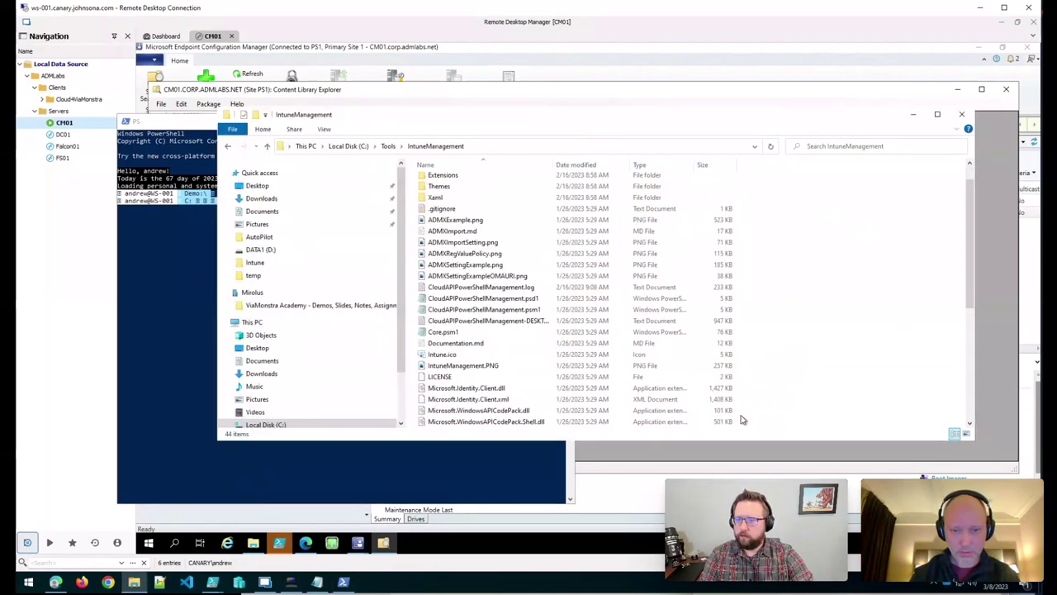
pyautogui.scroll(-5, 661, 372)
pyautogui.click(537, 483)
pyautogui.write('start-in')
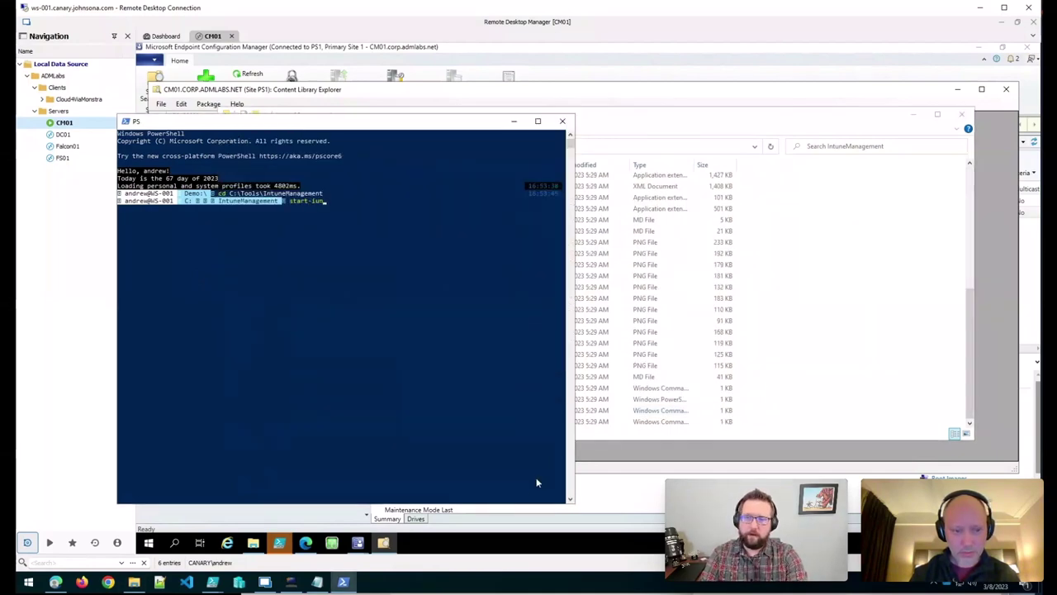
pyautogui.write('tune')
pyautogui.press('Tab')
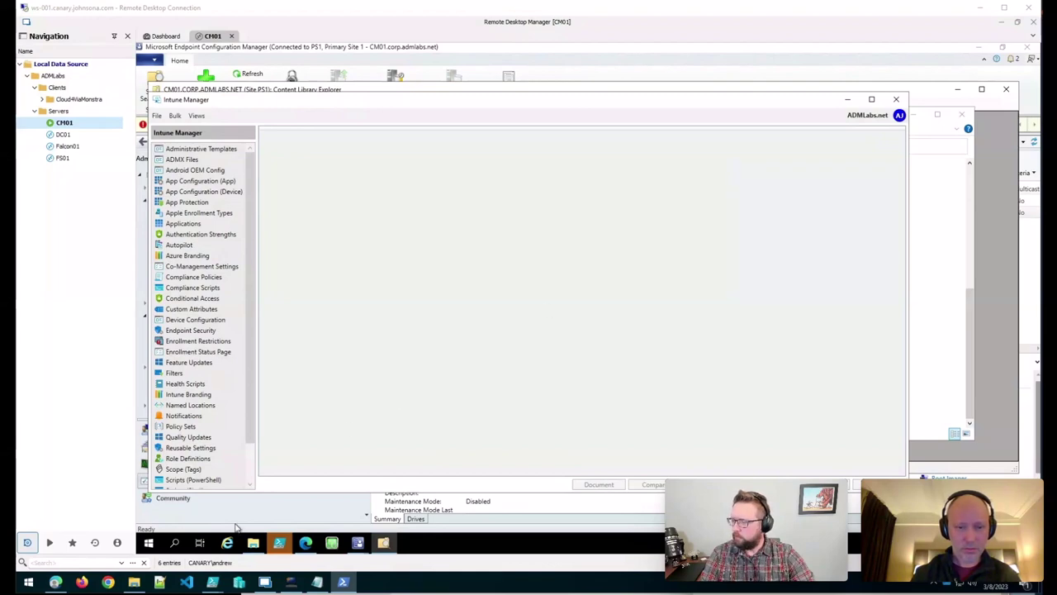
# Switch to the browser and review the IntuneManagement GitHub repository's file list and README.
pyautogui.click(55, 582)
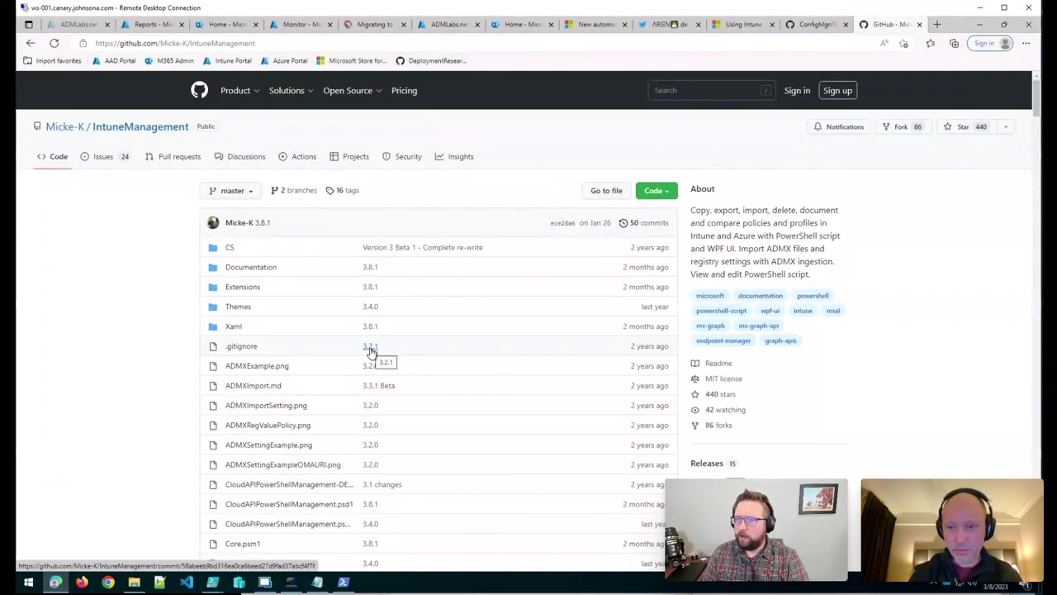
pyautogui.scroll(-10, 371, 350)
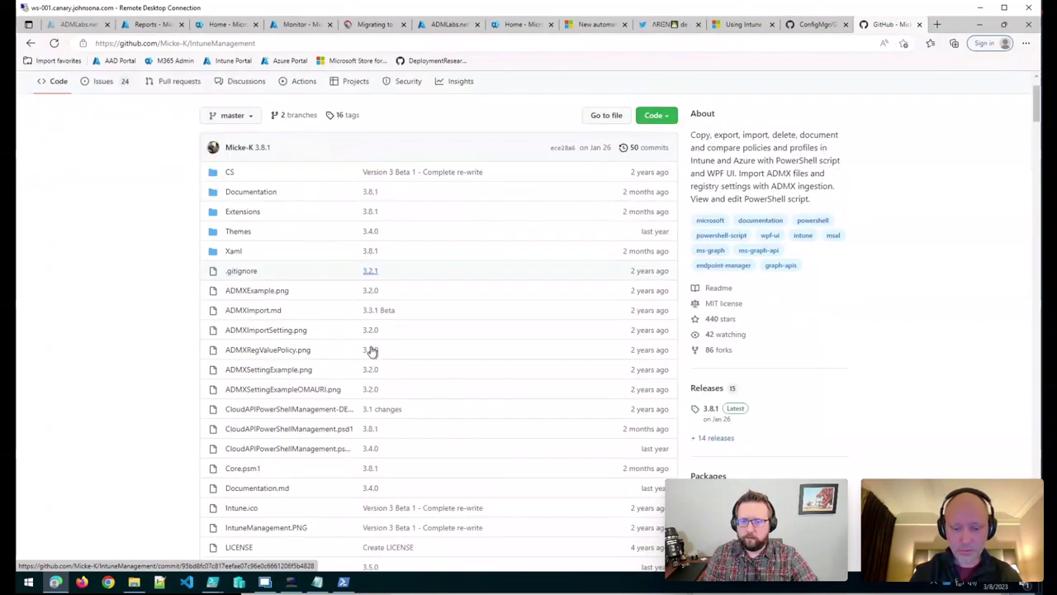
pyautogui.scroll(-4, 398, 325)
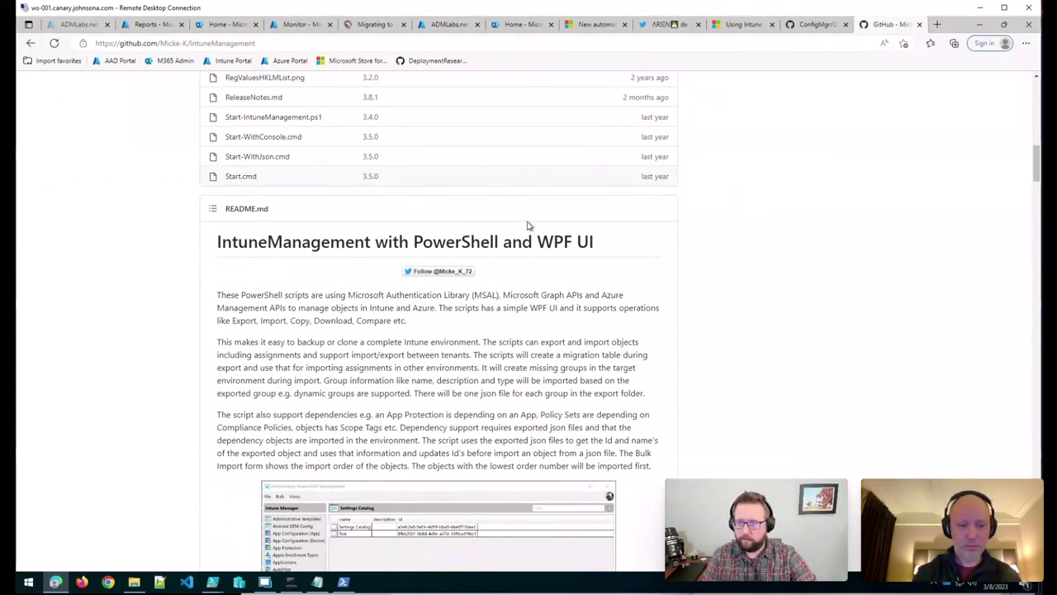
pyautogui.scroll(-1, 528, 225)
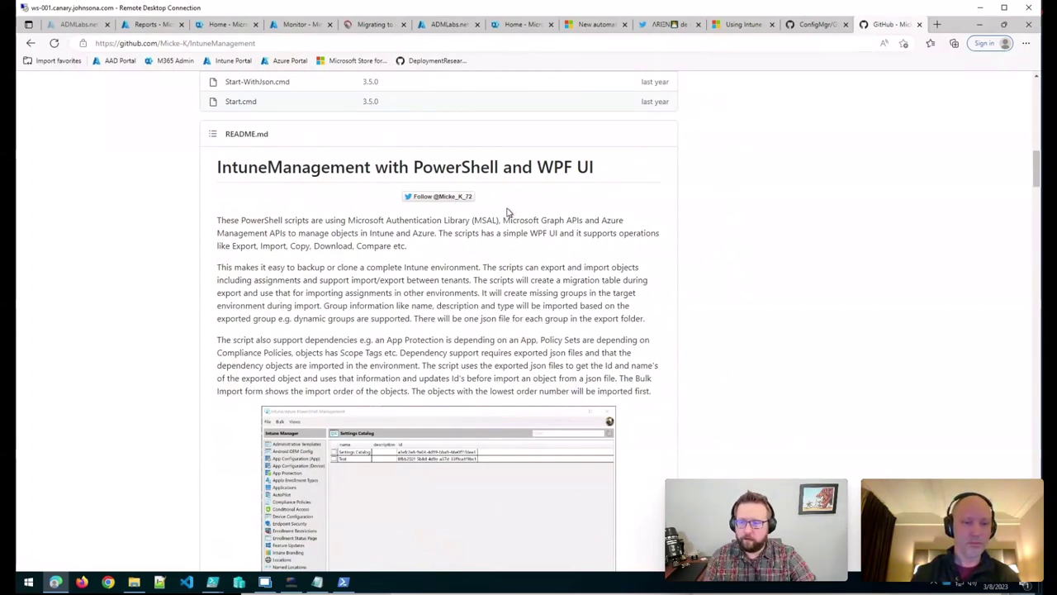
pyautogui.scroll(-1, 487, 201)
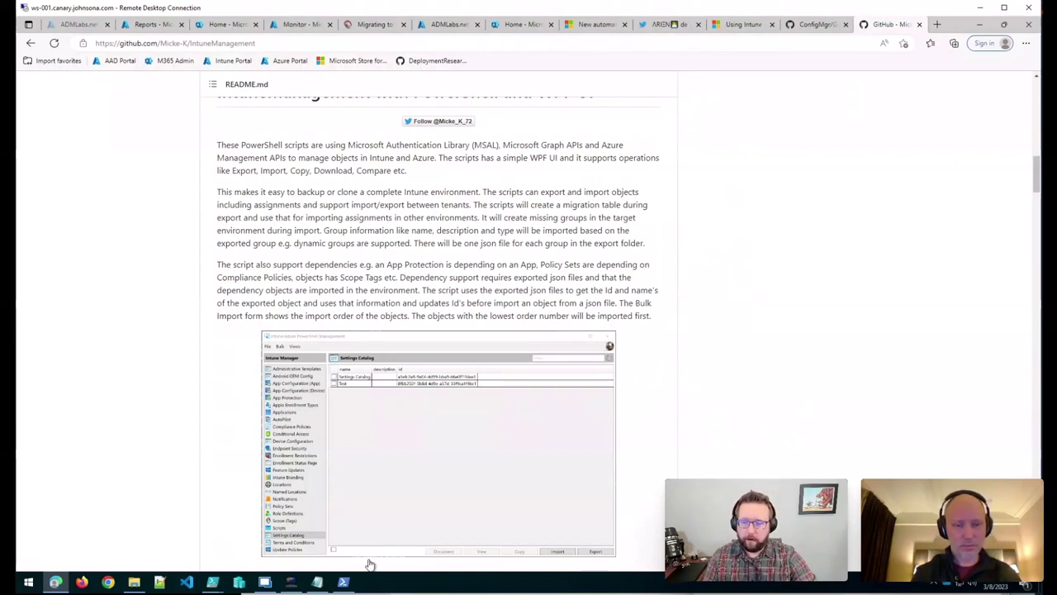
# Switch to Intune Manager and list the tenant's Settings Catalog policies.
pyautogui.click(351, 584)
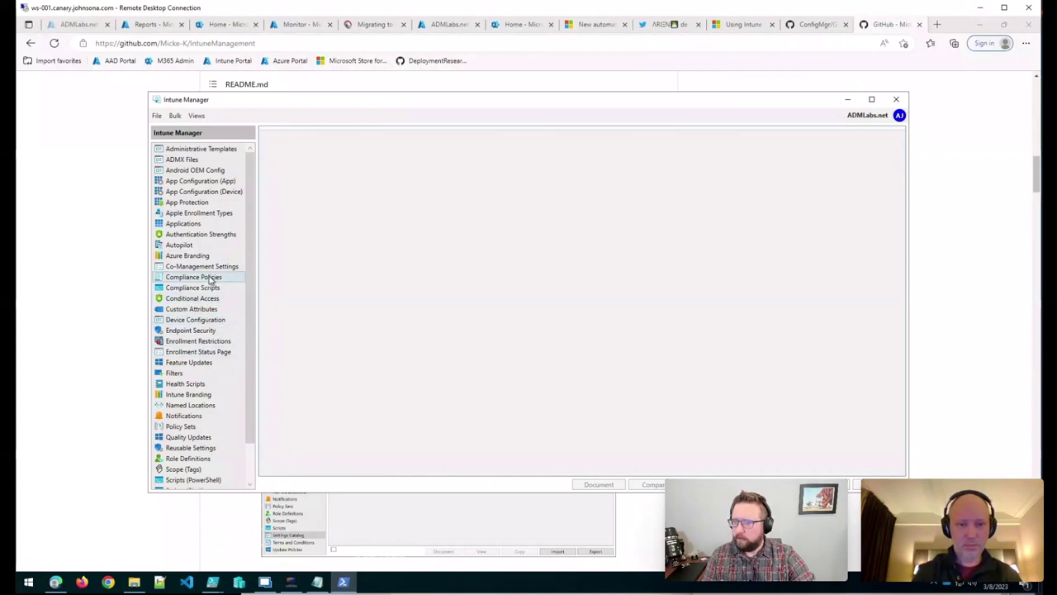
pyautogui.scroll(-2, 207, 248)
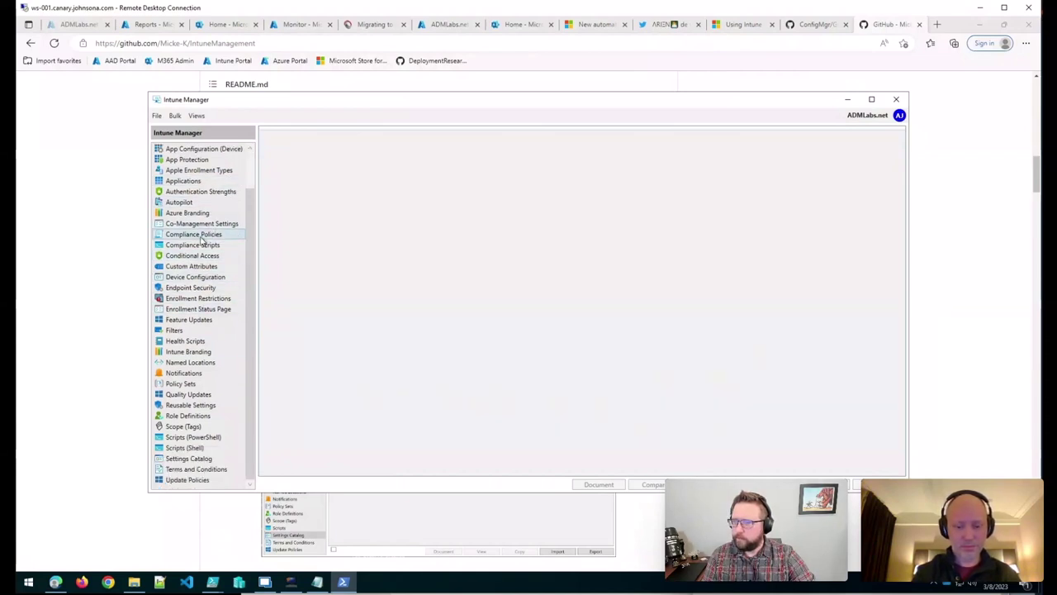
pyautogui.click(189, 458)
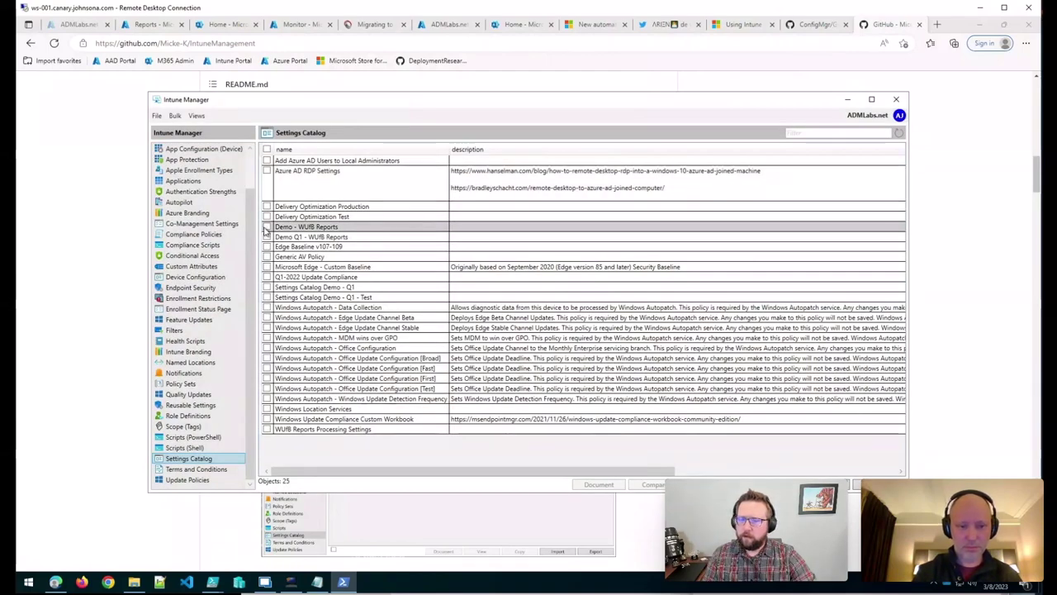
# Check the compare options for the Windows Autopatch - Data Collection policy and export it with its assignments to C:\Demo\Intune\IntuneManagementExport.
pyautogui.click(267, 307)
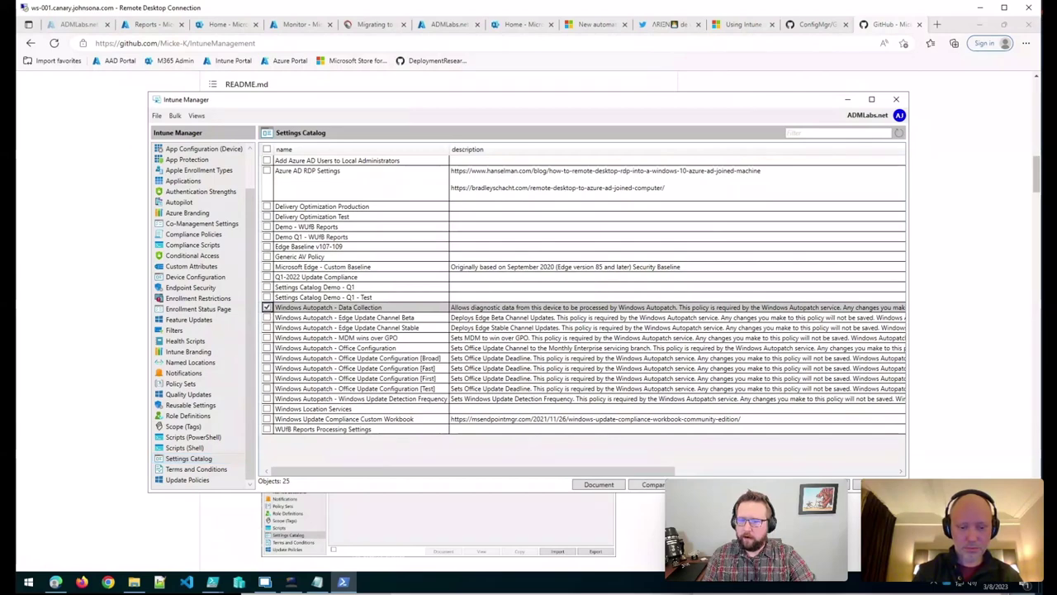
pyautogui.click(652, 484)
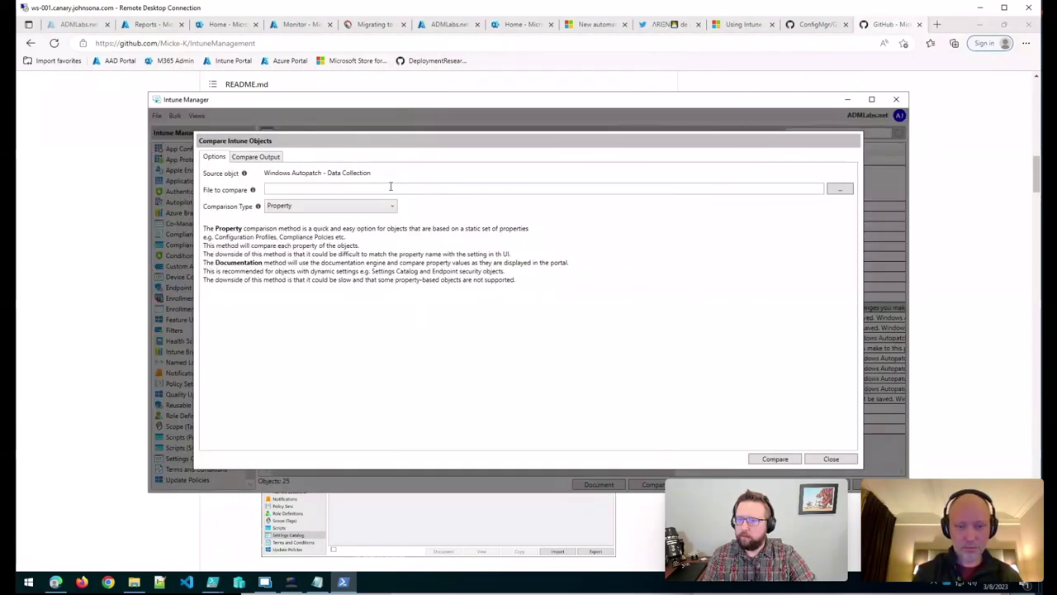
pyautogui.click(832, 460)
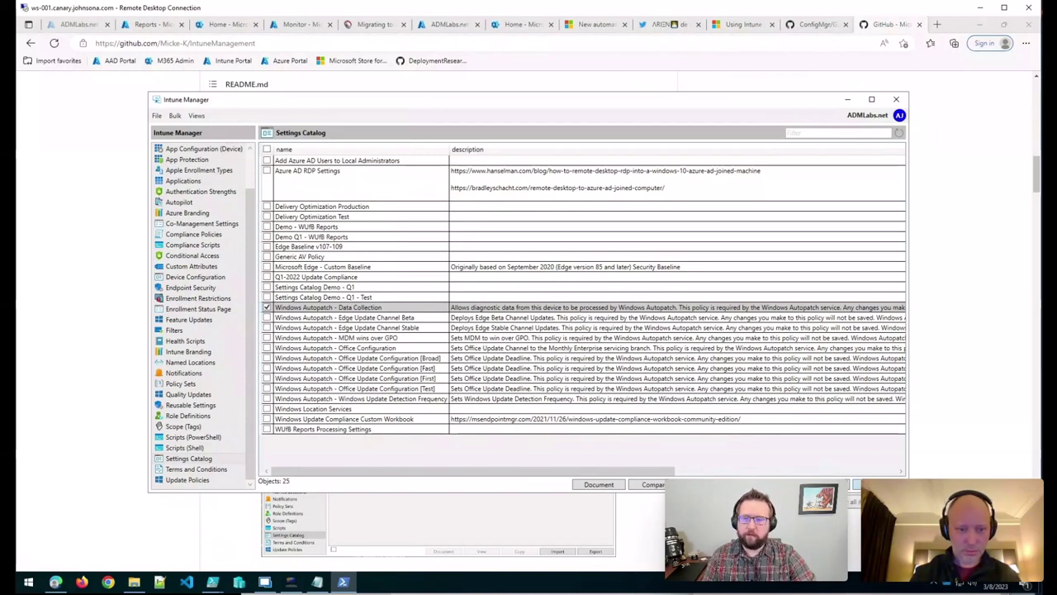
pyautogui.click(854, 486)
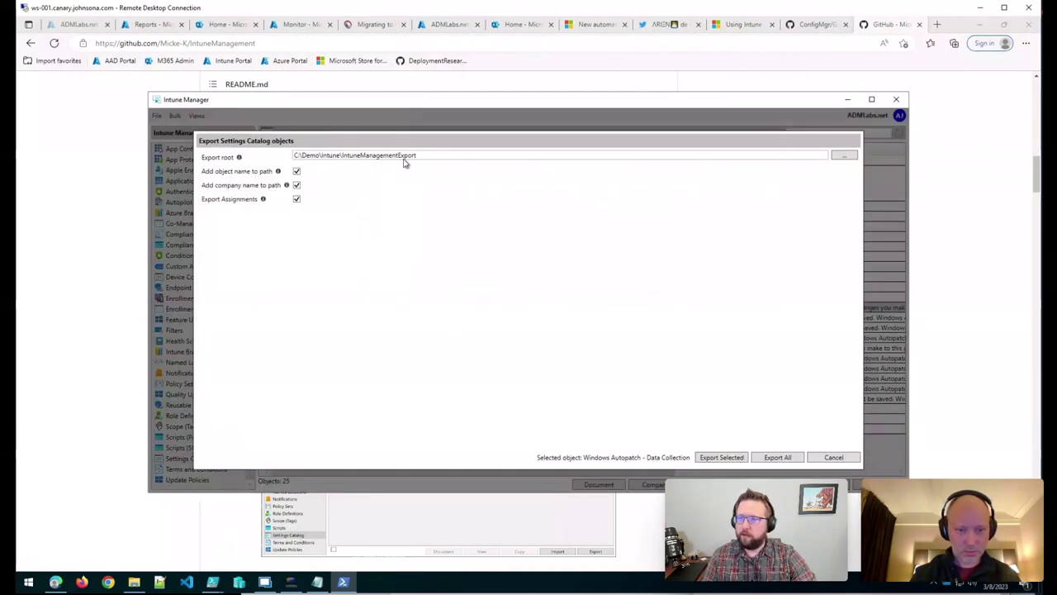
pyautogui.click(741, 458)
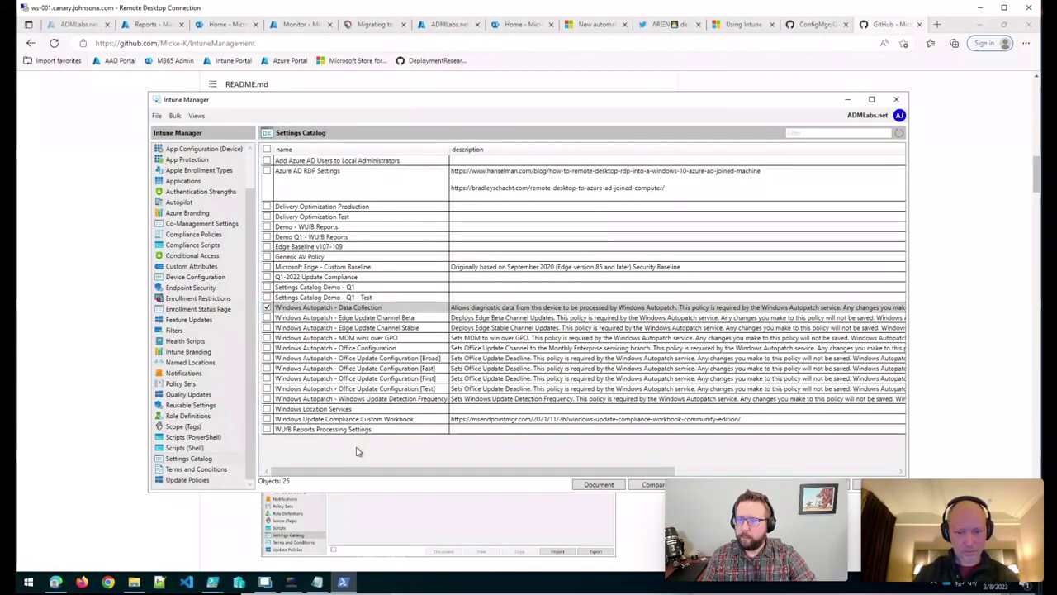
# Tick the Windows Autopatch - MDM wins over GPO policy instead of Data Collection and open the object comparison.
pyautogui.click(266, 338)
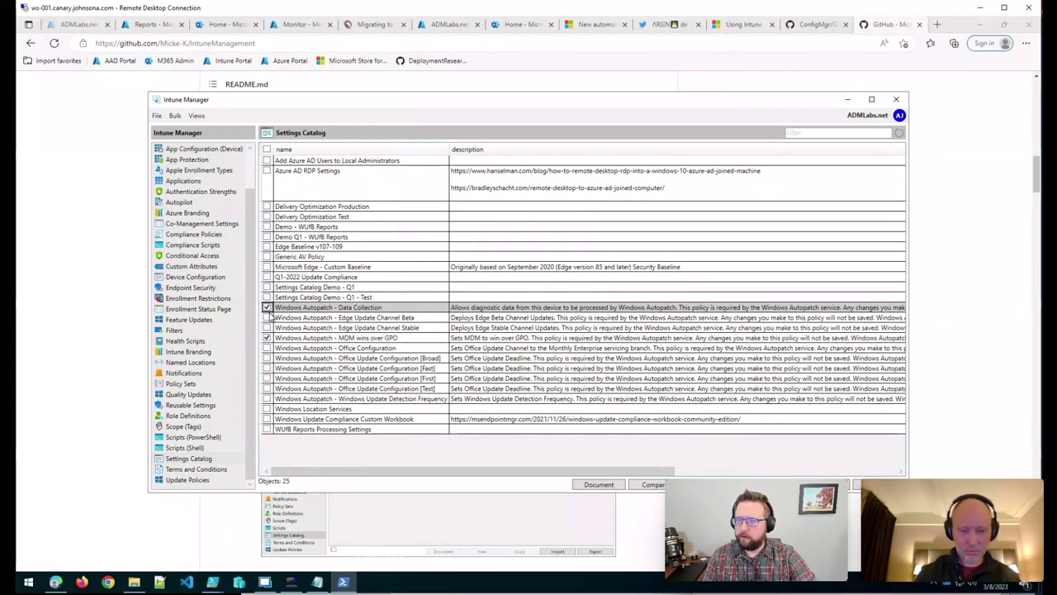
pyautogui.click(266, 308)
pyautogui.click(650, 484)
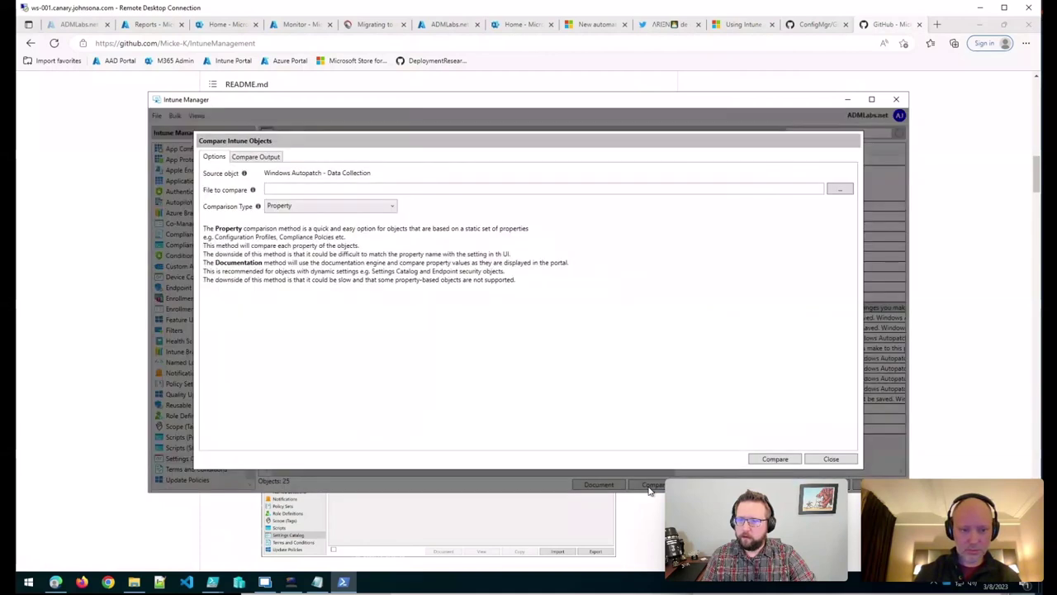
# Try to compare the Windows Autopatch - Data Collection policy with its exported JSON file in the SettingsCatalog folder.
pyautogui.click(839, 189)
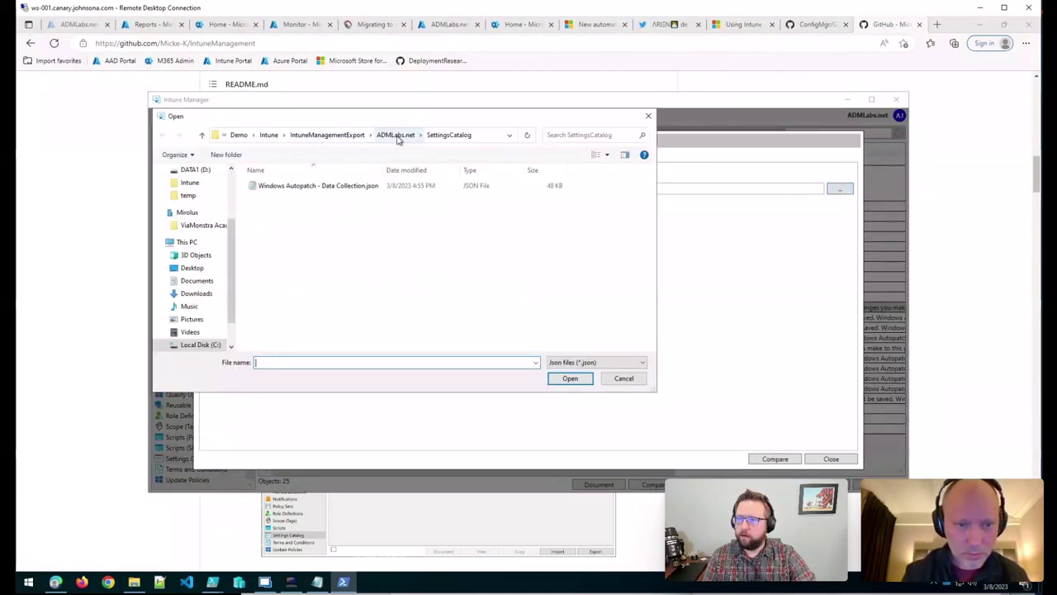
pyautogui.click(392, 189)
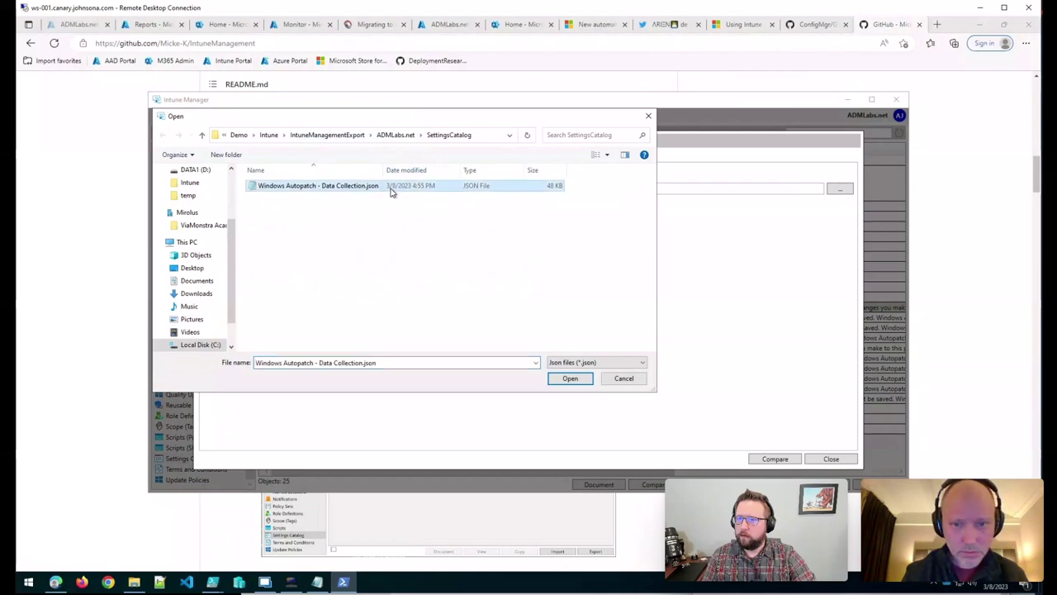
pyautogui.click(380, 135)
pyautogui.doubleClick(377, 210)
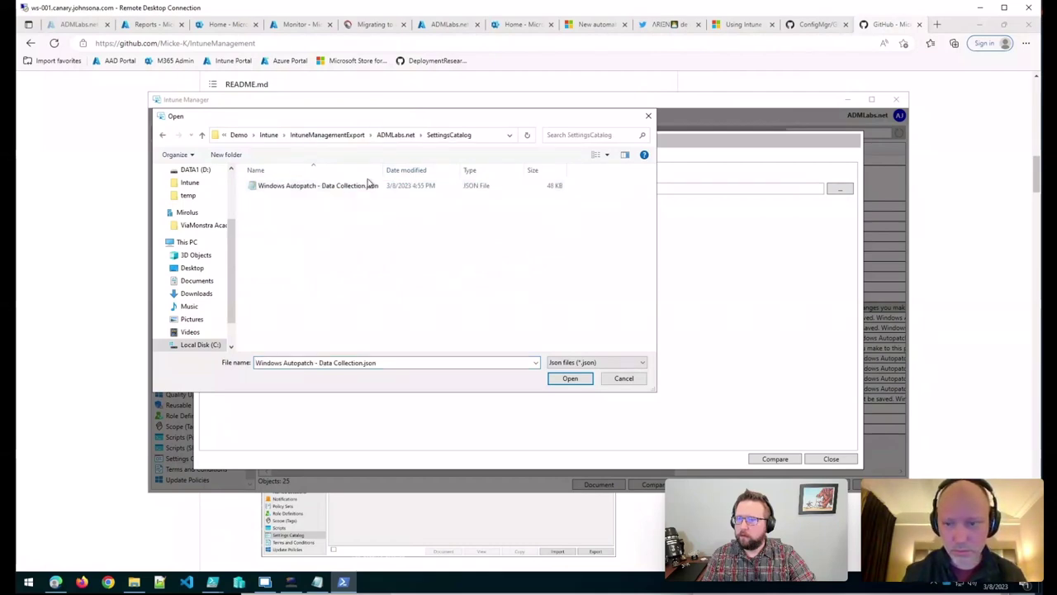
pyautogui.doubleClick(369, 185)
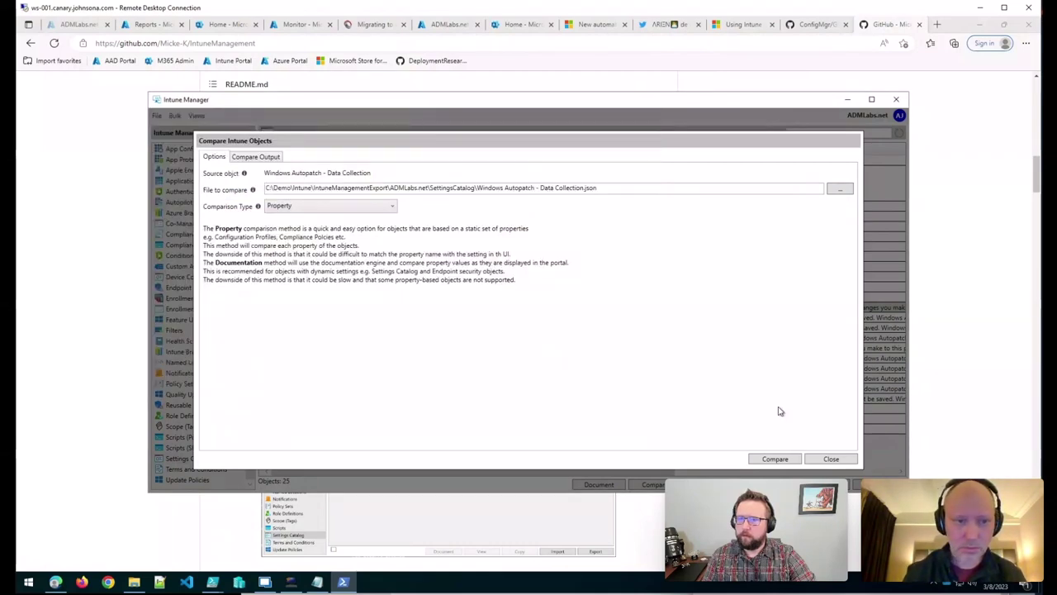
pyautogui.click(835, 192)
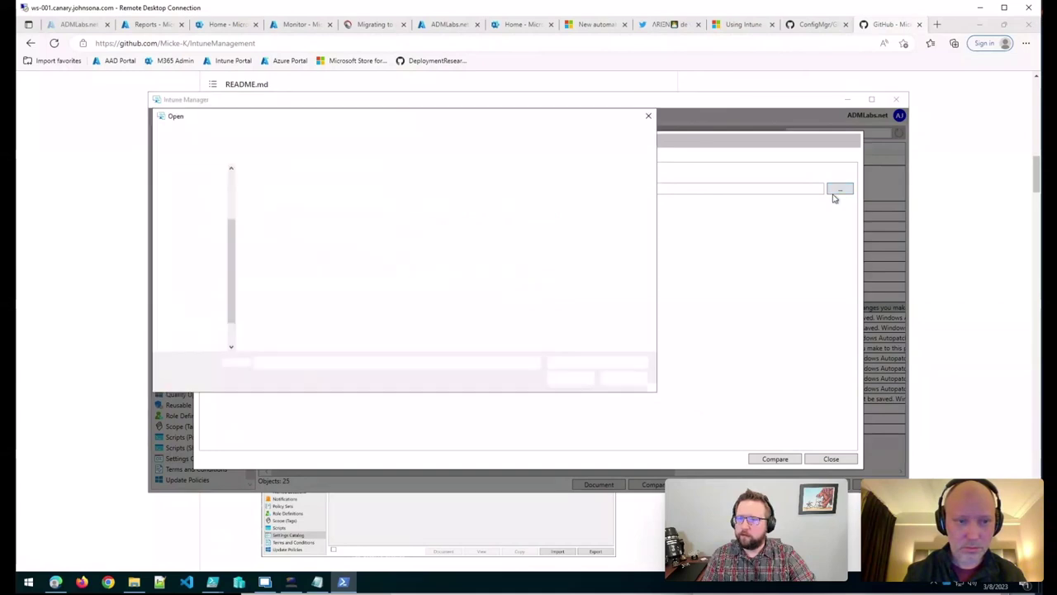
pyautogui.click(623, 378)
pyautogui.click(782, 458)
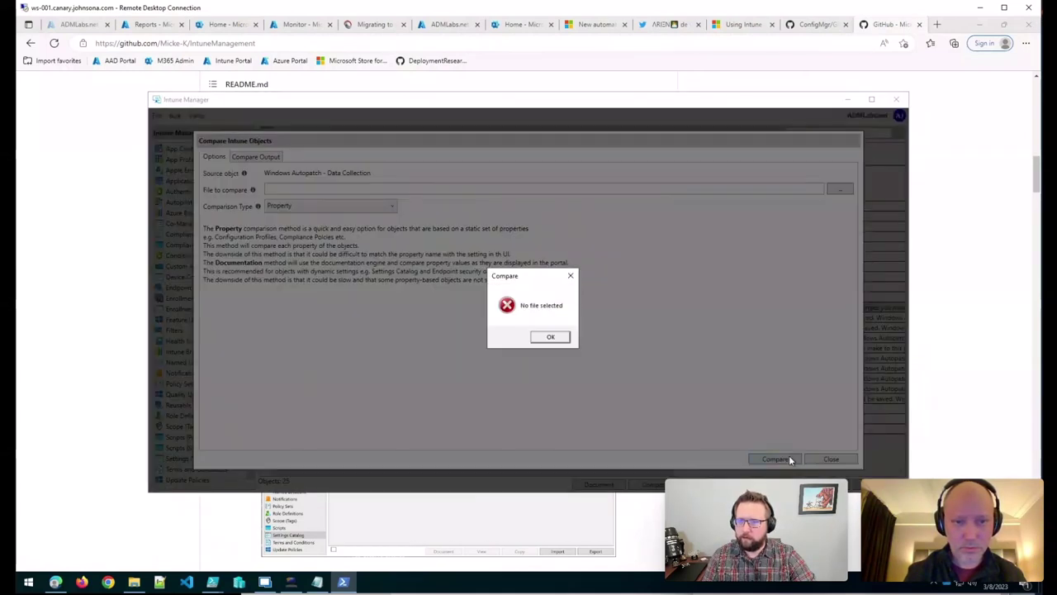
pyautogui.click(565, 339)
# Compare the source policy with Windows Autopatch - Data Collection.json and review the Intune and backup values side by side.
pyautogui.click(842, 190)
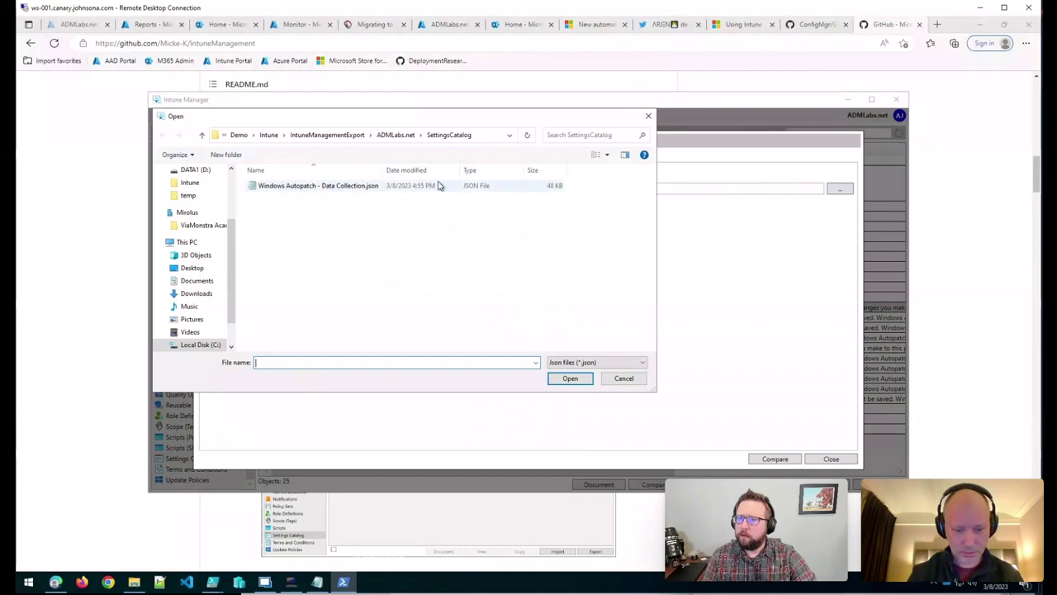
pyautogui.doubleClick(438, 185)
pyautogui.click(776, 459)
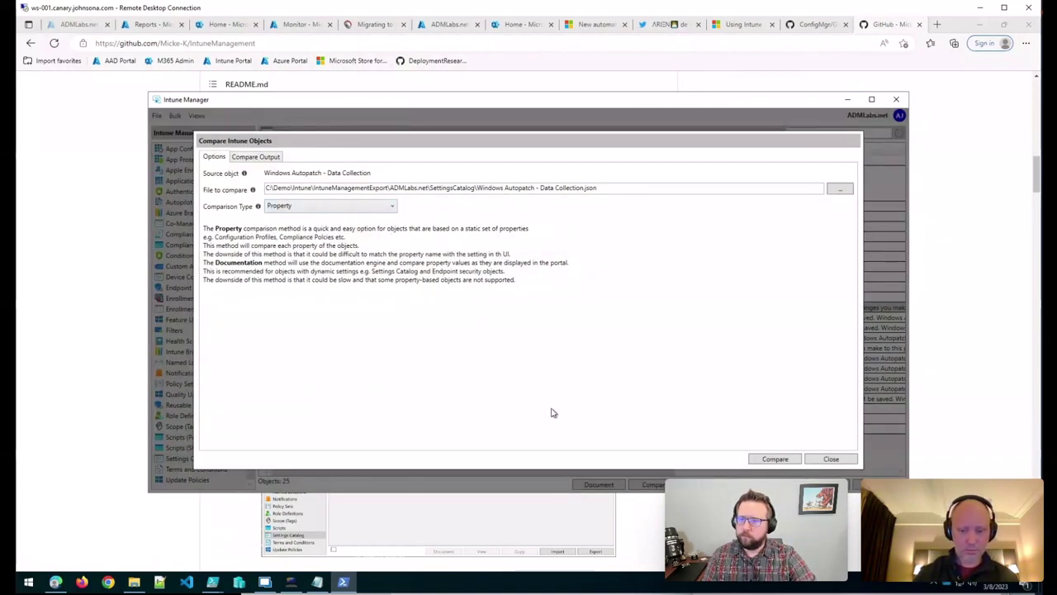
pyautogui.click(275, 157)
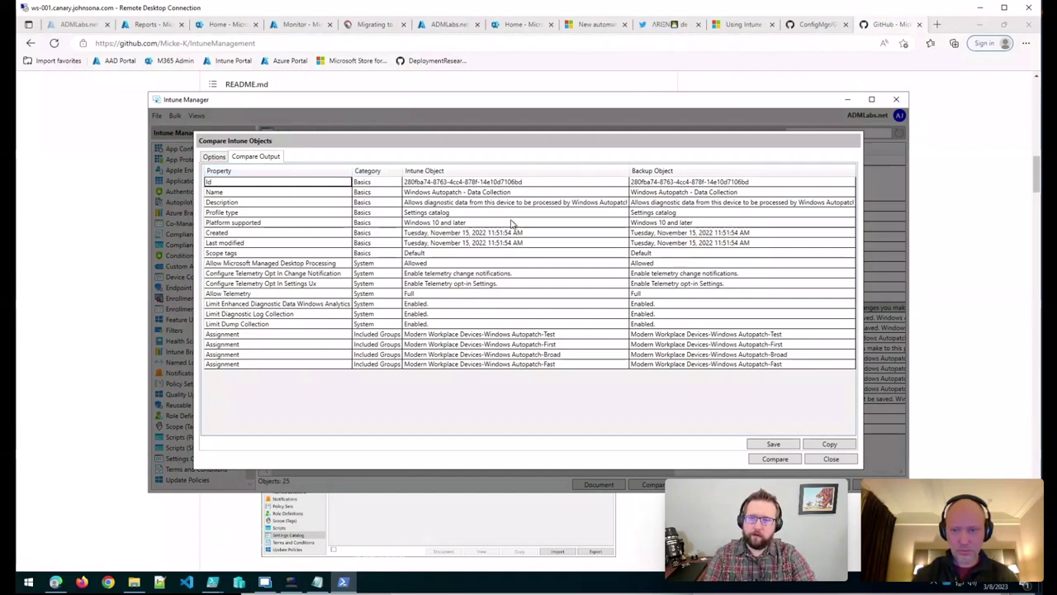
pyautogui.click(544, 194)
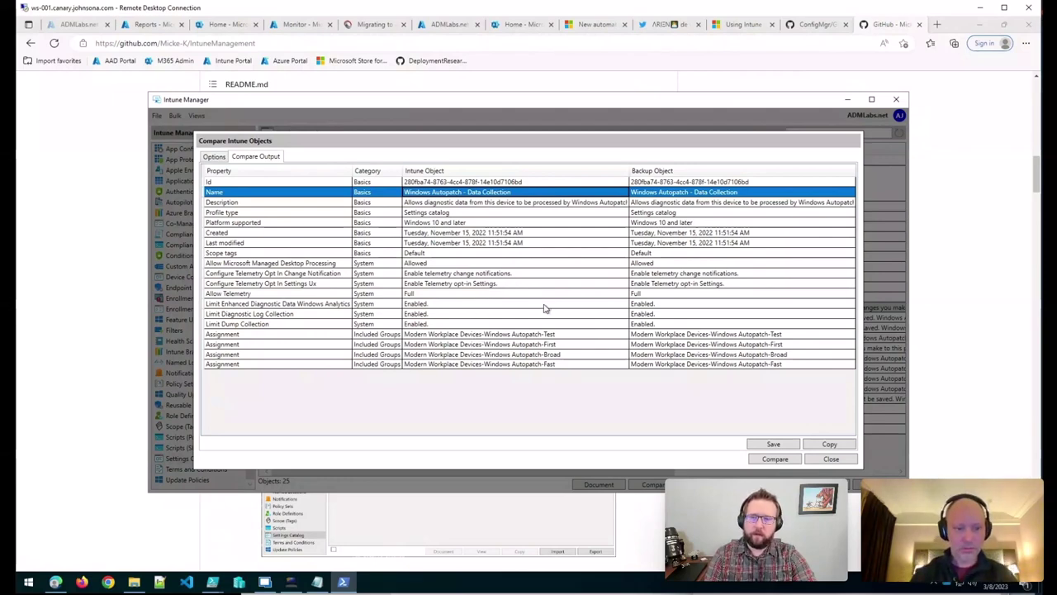
pyautogui.click(346, 286)
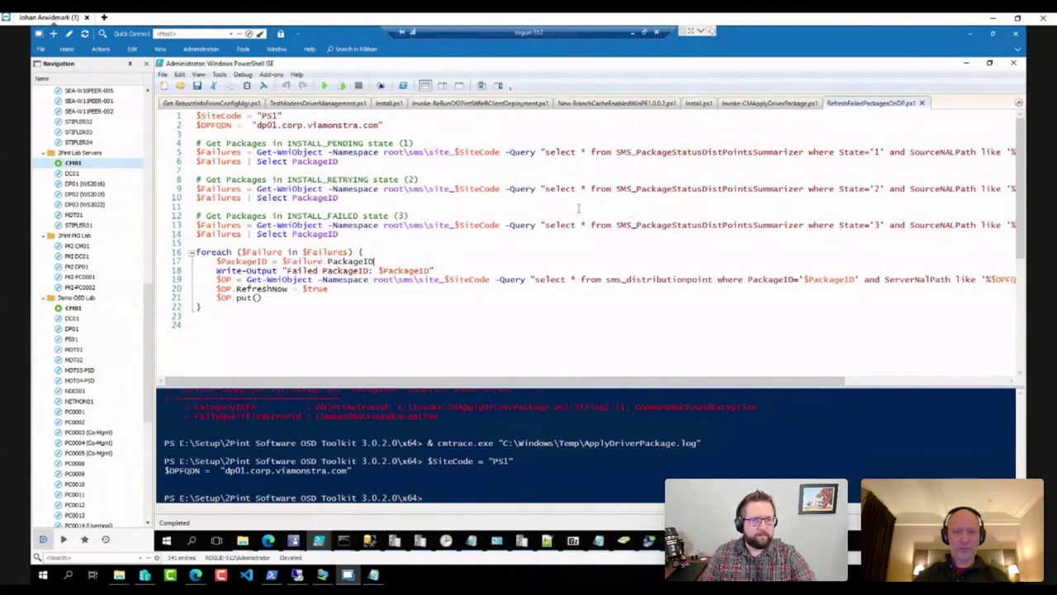
# Enlarge the RefreshFailedPackagesOnDP.ps1 script text and highlight the SMS_PackageStatusDistPointsSummarizer class in the INSTALL_PENDING query.
pyautogui.scroll(2, 577, 208)
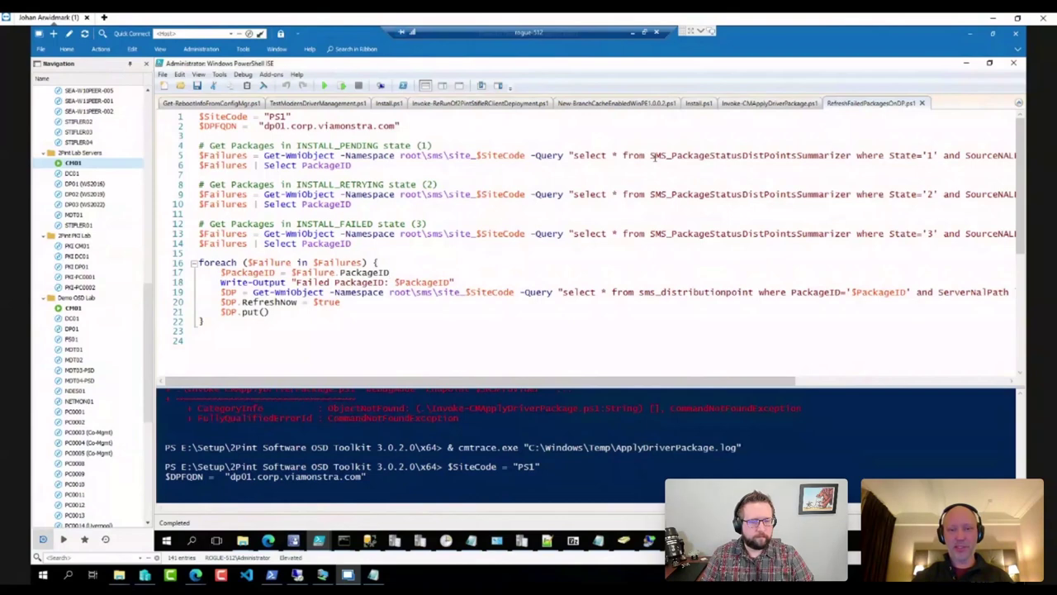
pyautogui.moveTo(650, 156); pyautogui.dragTo(889, 167)
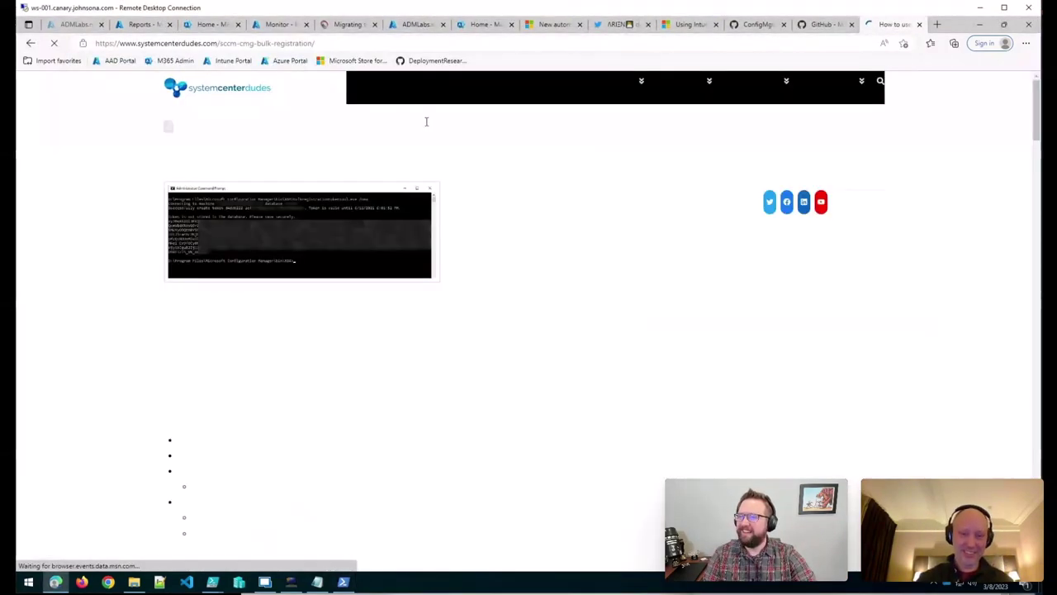
# Read the System Center Dudes article on CMG bulk registration tokens, covering requirements, token creation and the device enrollment command.
pyautogui.scroll(-1, 432, 284)
pyautogui.scroll(-1, 432, 284)
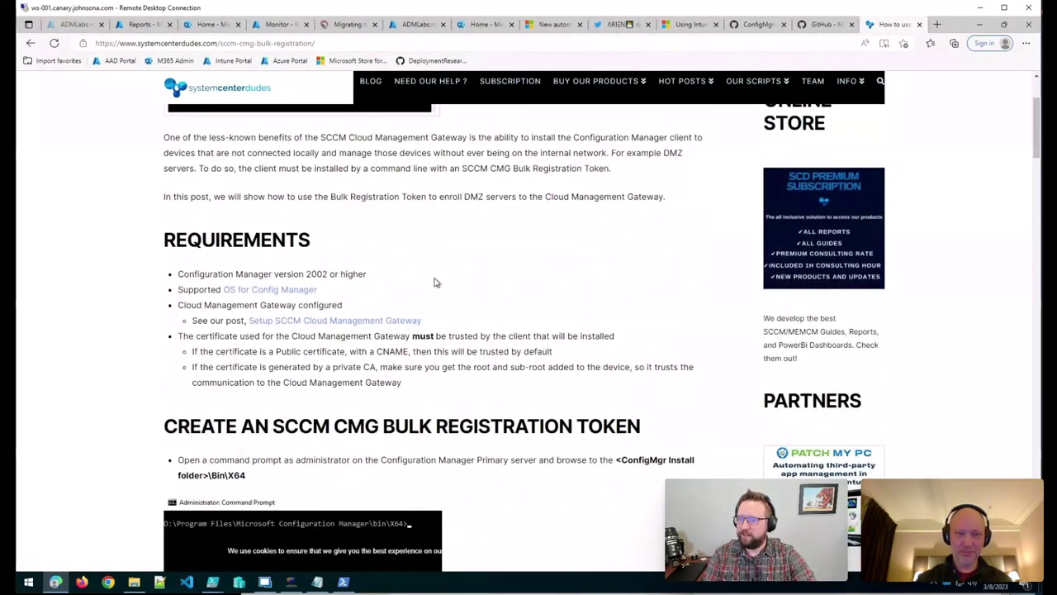
pyautogui.scroll(-3, 435, 282)
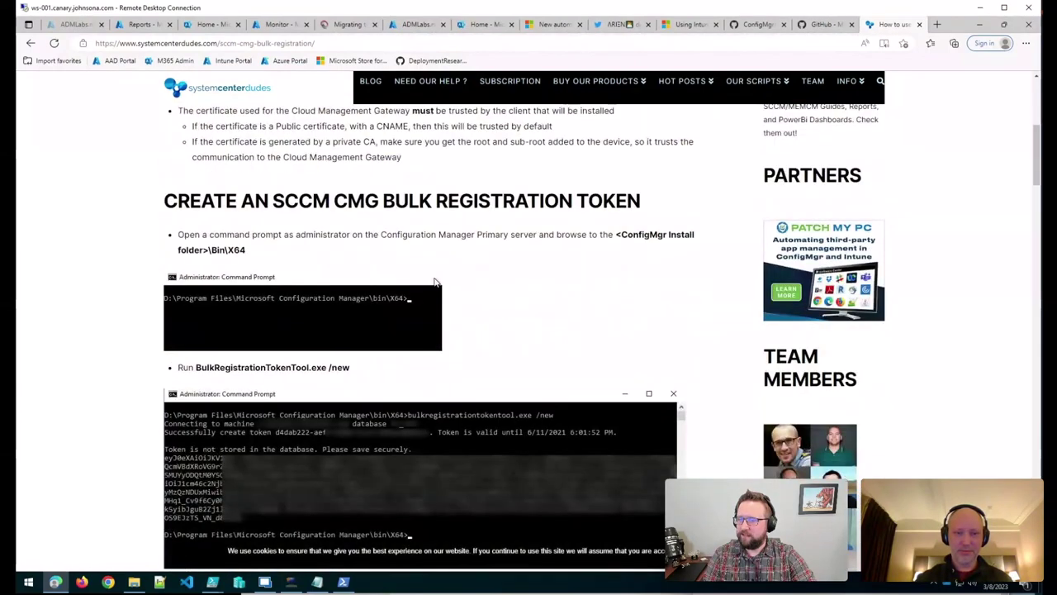
pyautogui.scroll(-1, 435, 282)
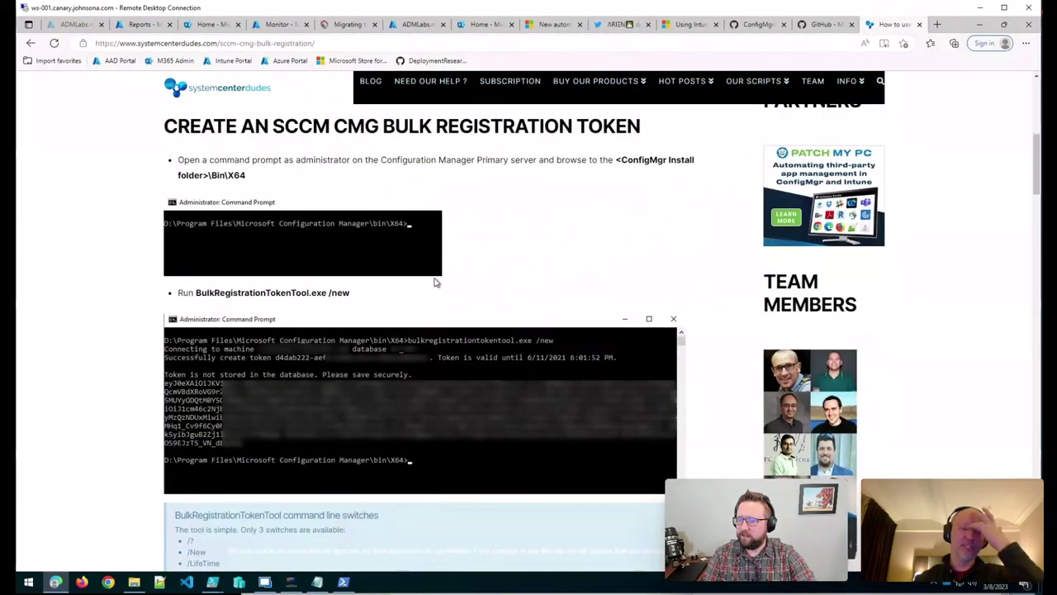
pyautogui.scroll(-1, 434, 280)
pyautogui.scroll(-5, 434, 282)
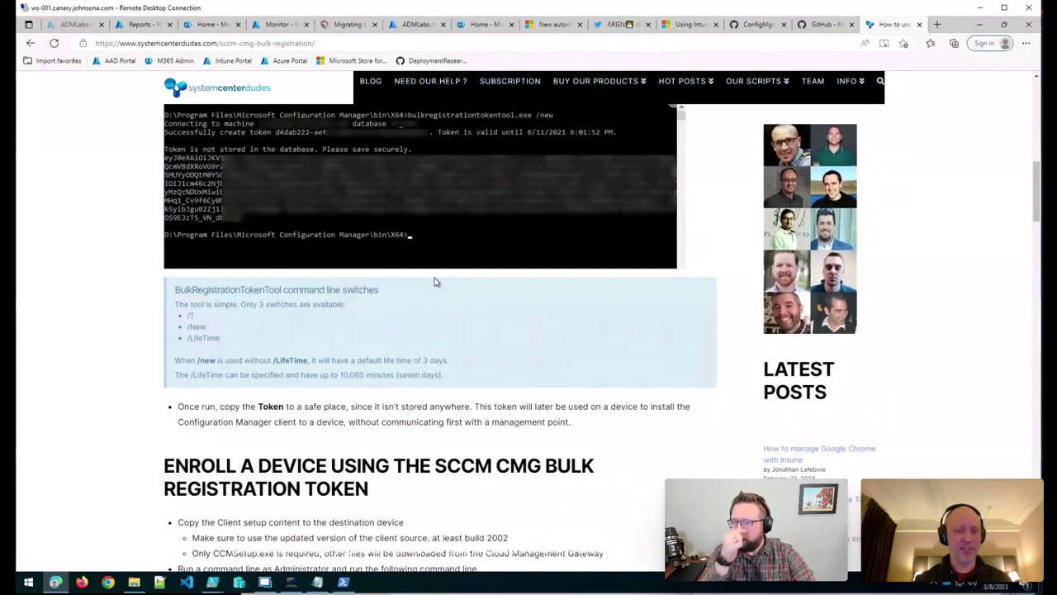
pyautogui.scroll(-1, 436, 282)
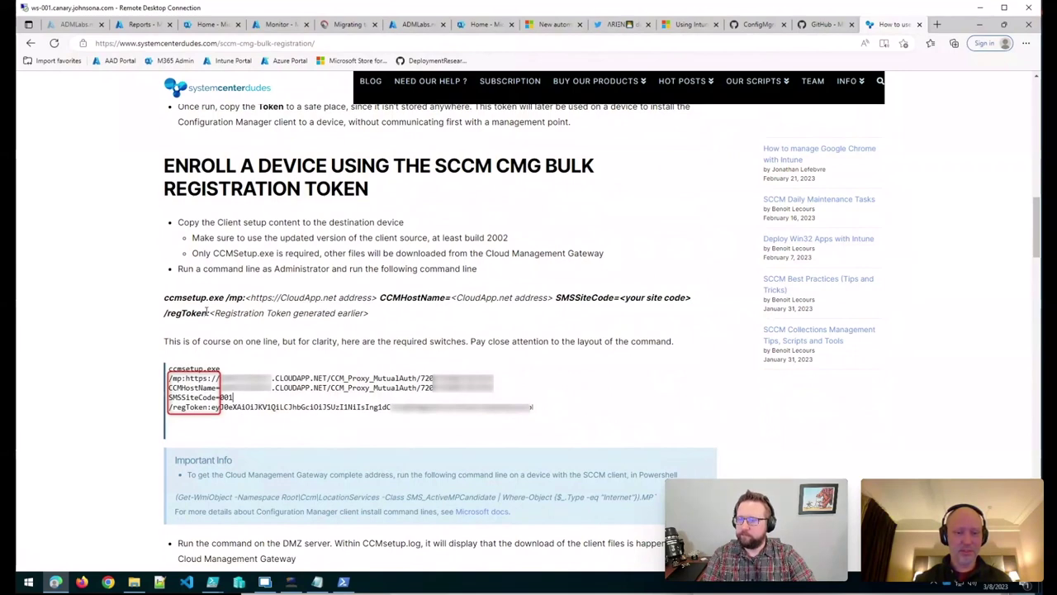
pyautogui.scroll(-1, 206, 311)
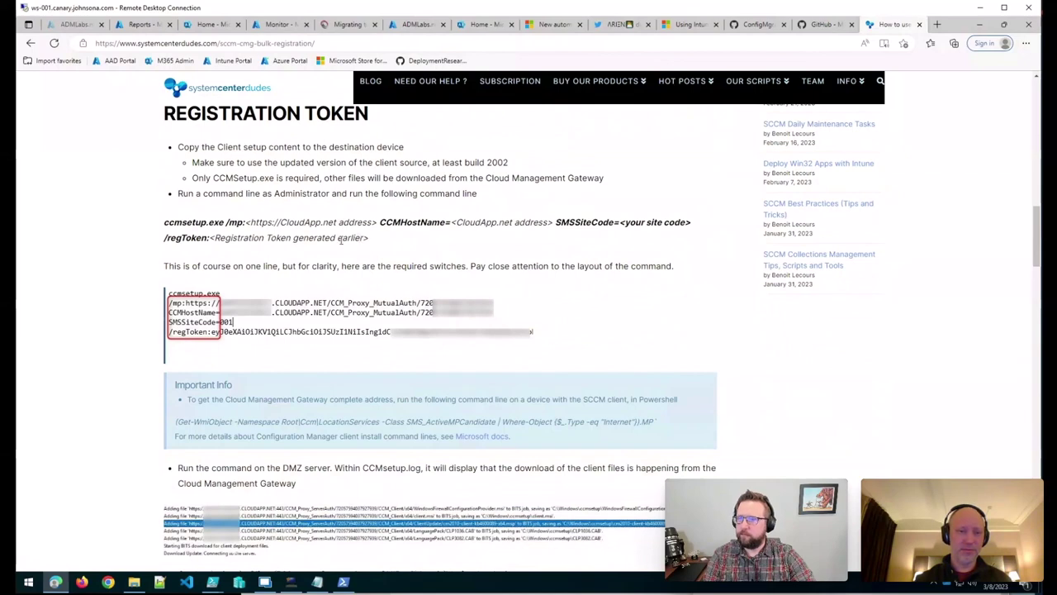
# Select the bulk registration article's web address and its title.
pyautogui.click(310, 42)
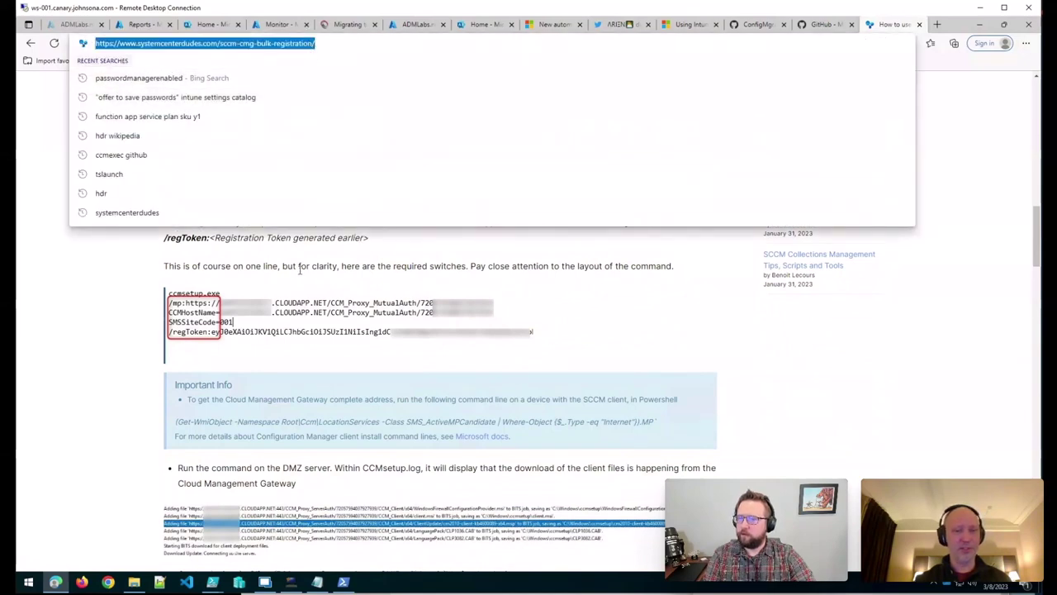
pyautogui.click(110, 385)
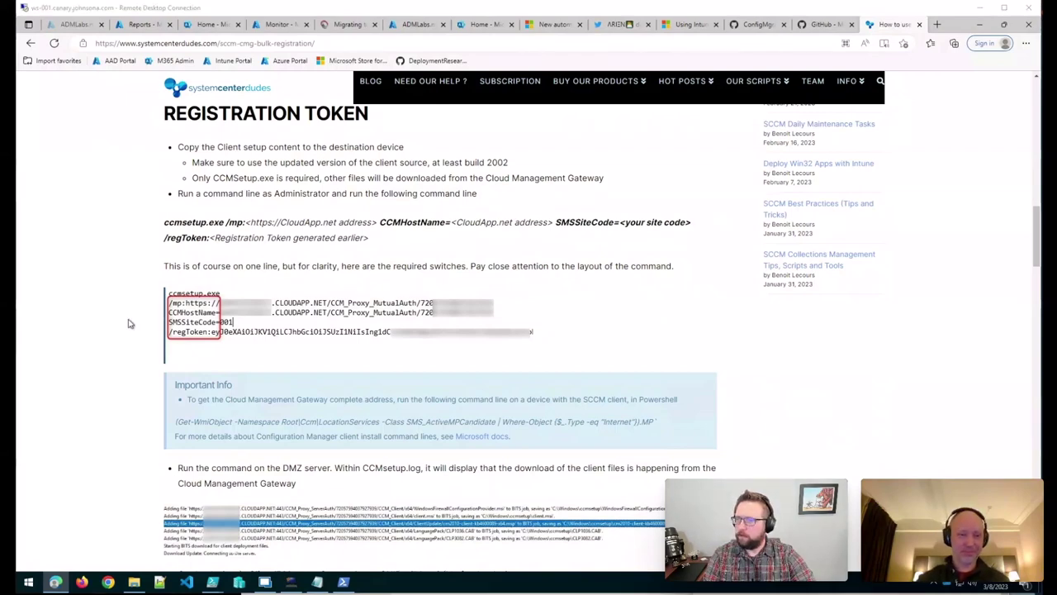
pyautogui.scroll(15, 128, 323)
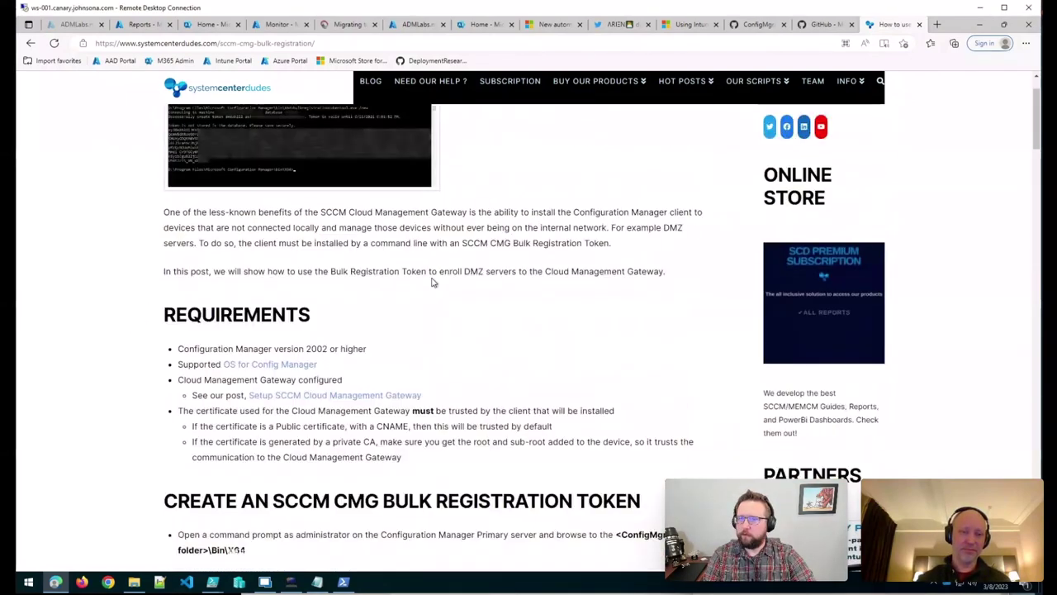
pyautogui.scroll(1, 431, 282)
pyautogui.moveTo(716, 127); pyautogui.dragTo(179, 127)
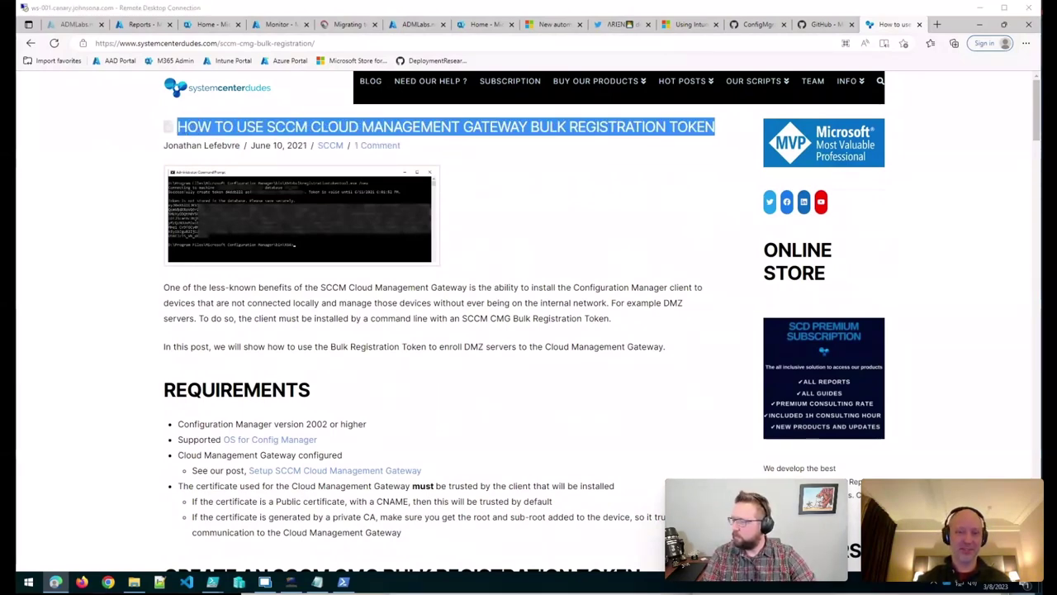
pyautogui.click(597, 328)
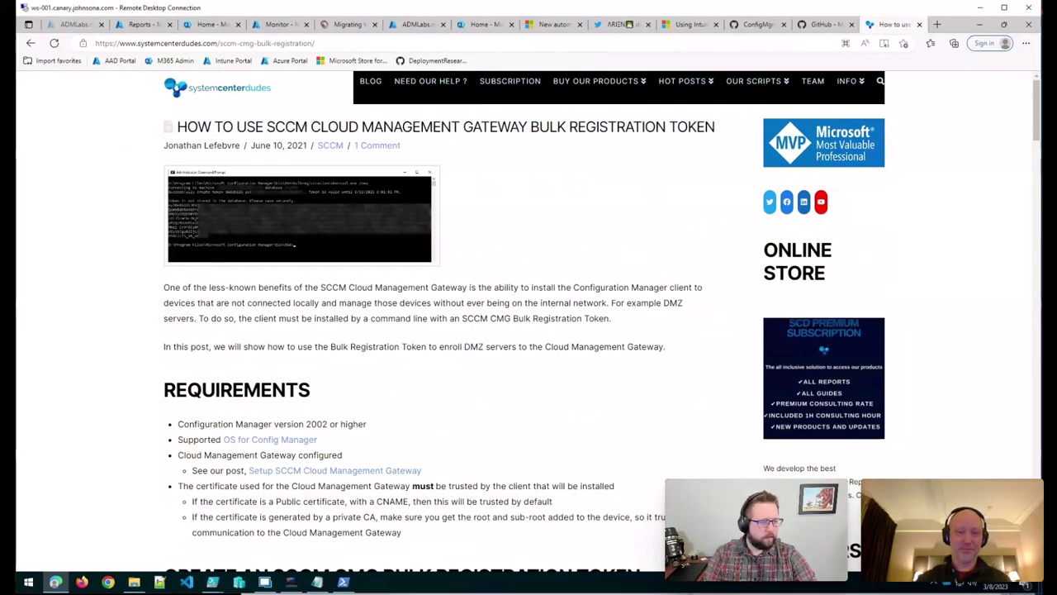
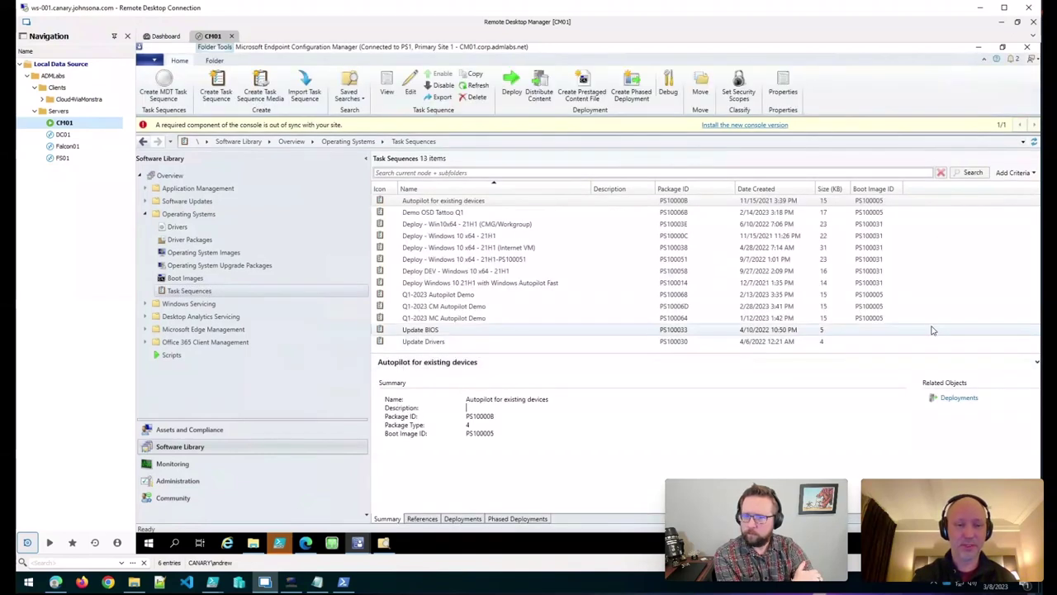
# Start a new task sequence that installs an existing image package and assign a boot image to it.
pyautogui.rightClick(967, 309)
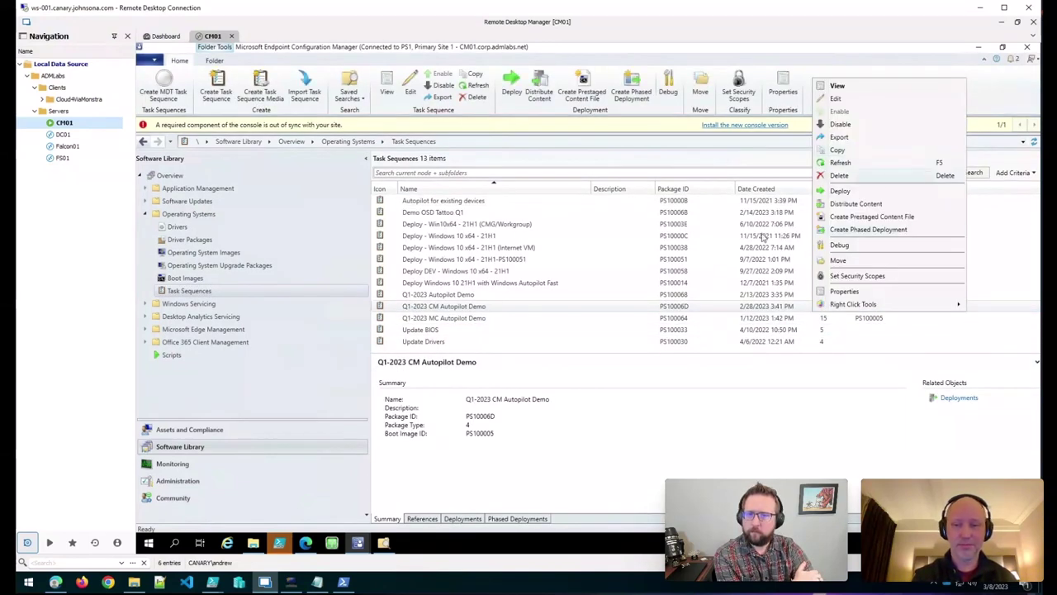
pyautogui.click(236, 98)
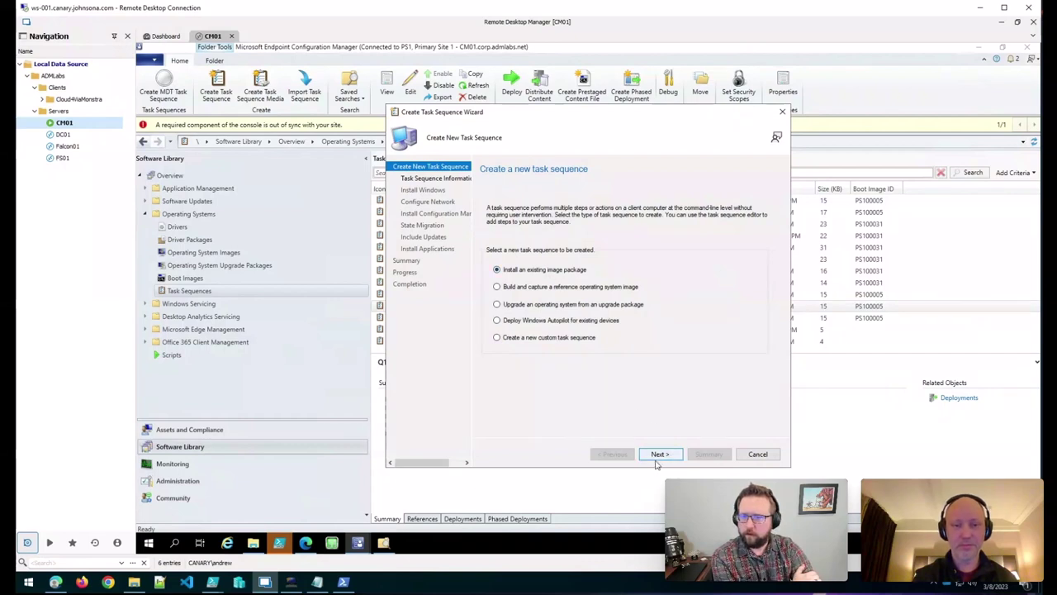
pyautogui.click(658, 455)
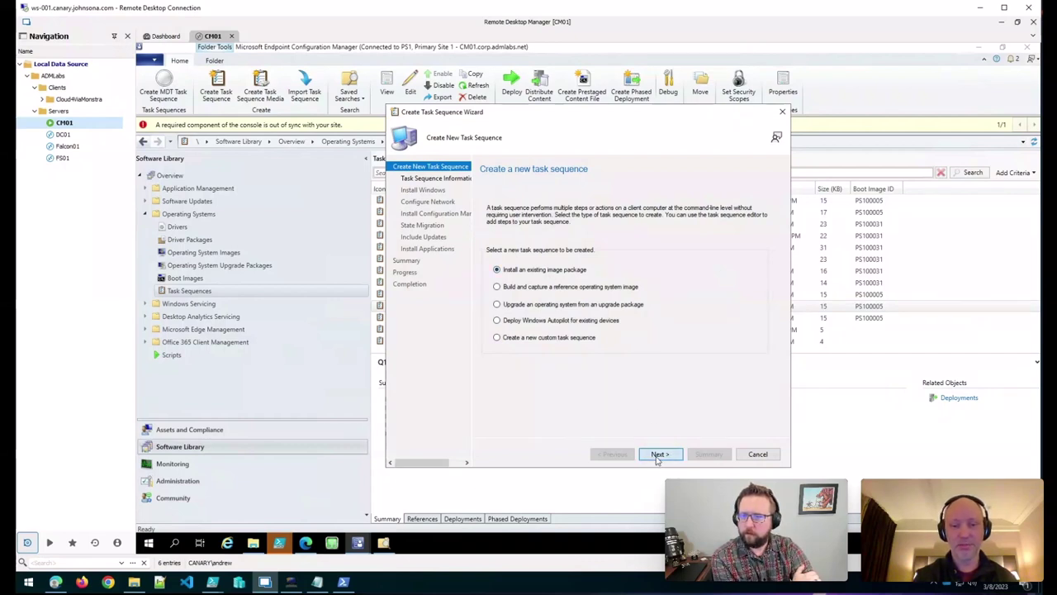
pyautogui.click(760, 290)
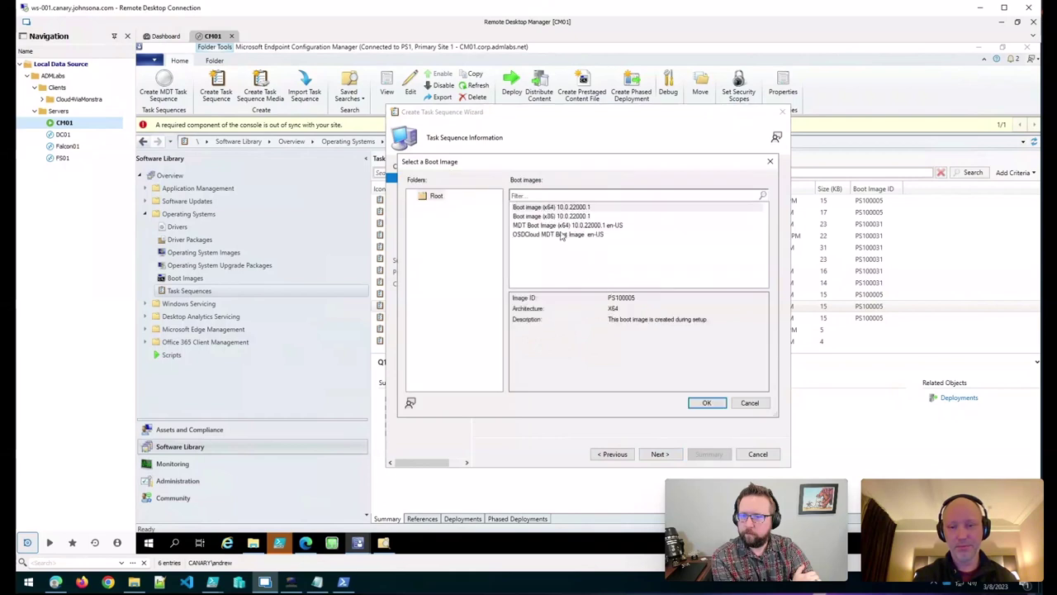
pyautogui.doubleClick(579, 217)
pyautogui.click(659, 455)
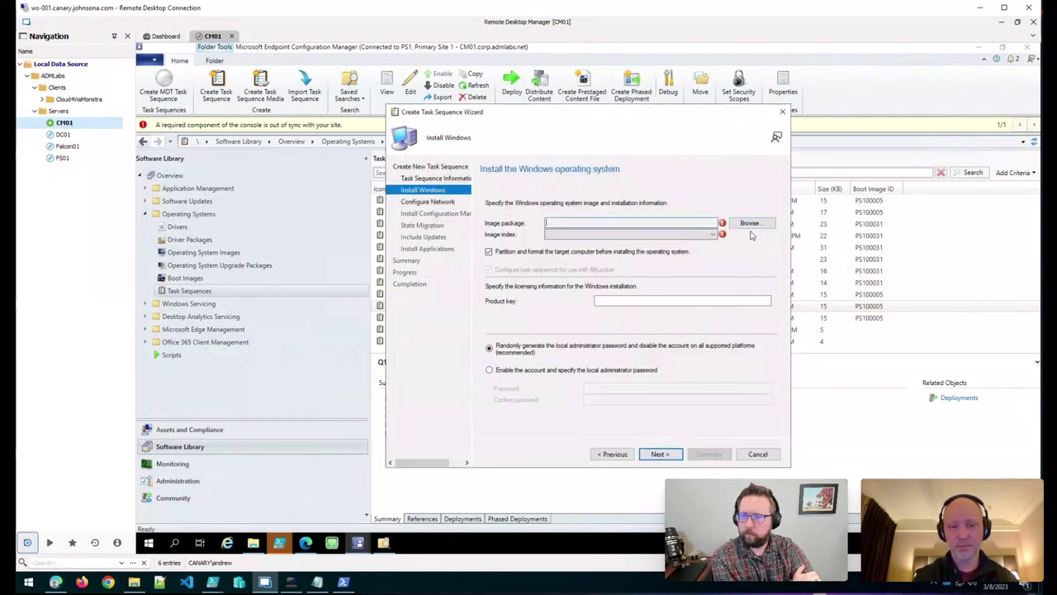
# Choose Win11 x64 22H2 Enterprise en-US as the image package and proceed to the network configuration.
pyautogui.click(748, 224)
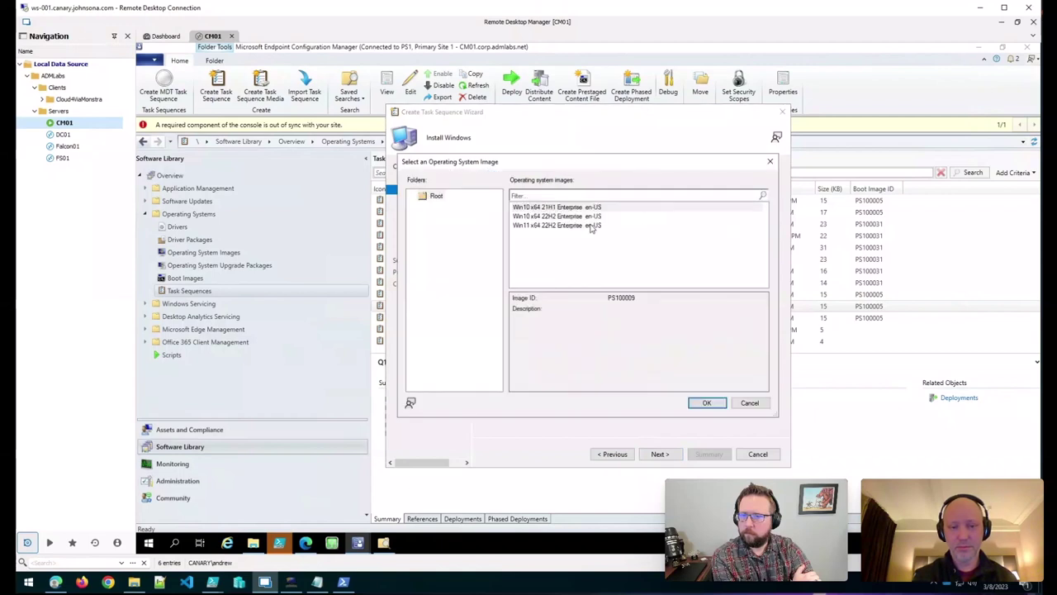
pyautogui.doubleClick(591, 227)
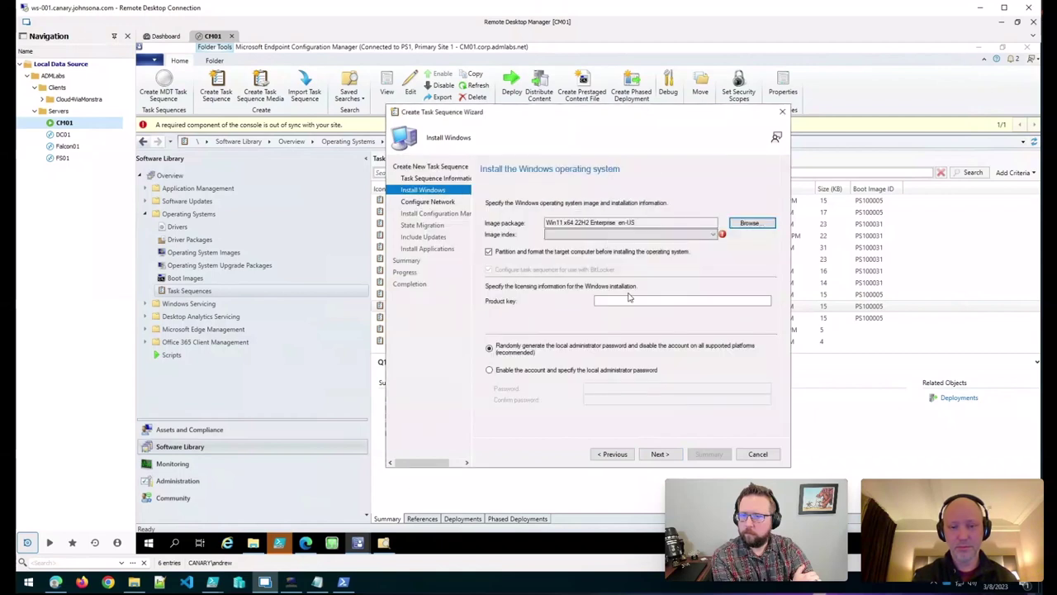
pyautogui.click(652, 456)
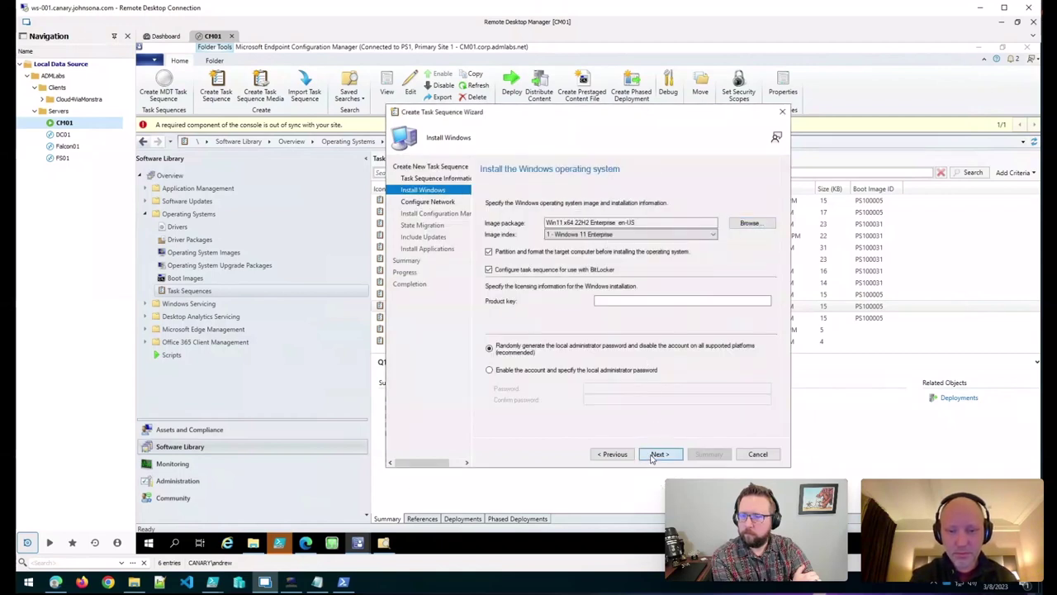
pyautogui.click(652, 456)
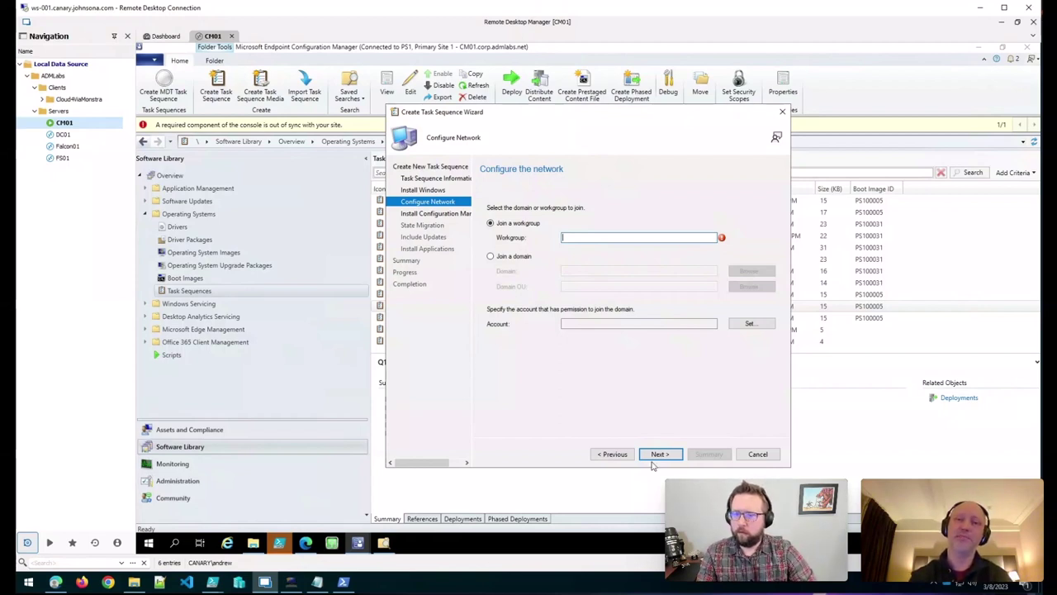
# Go back to the task sequence type choice and switch it to upgrading an operating system from an upgrade package.
pyautogui.click(618, 455)
pyautogui.click(615, 456)
pyautogui.click(614, 455)
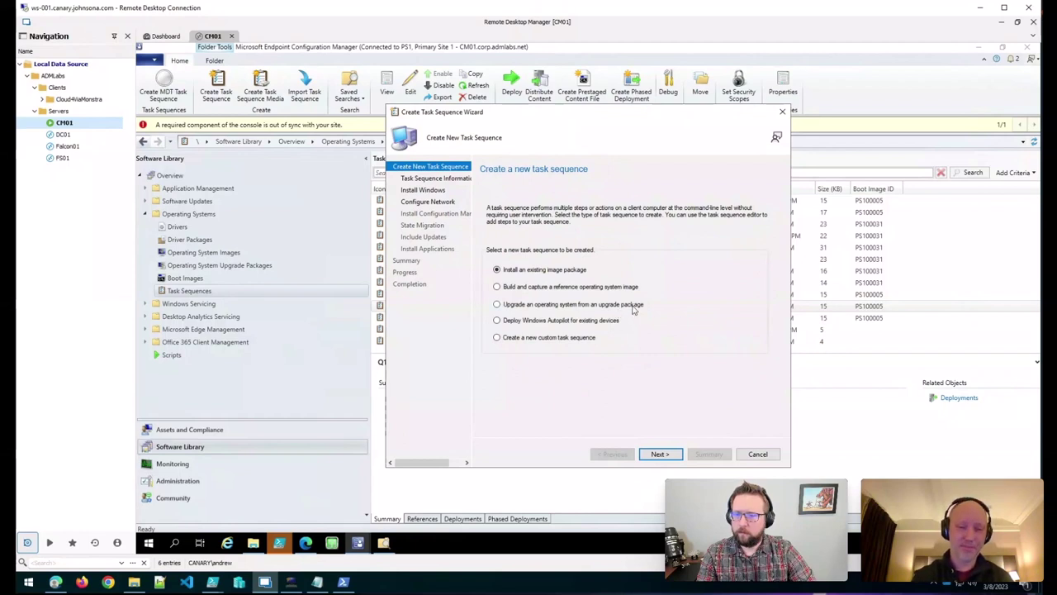
pyautogui.click(634, 305)
pyautogui.click(660, 453)
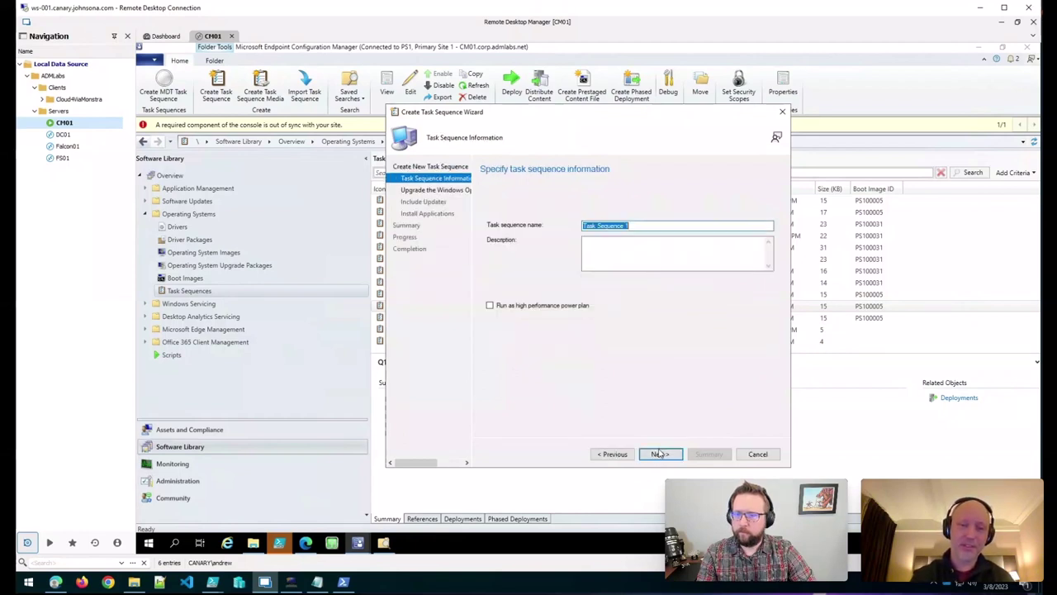
pyautogui.click(660, 454)
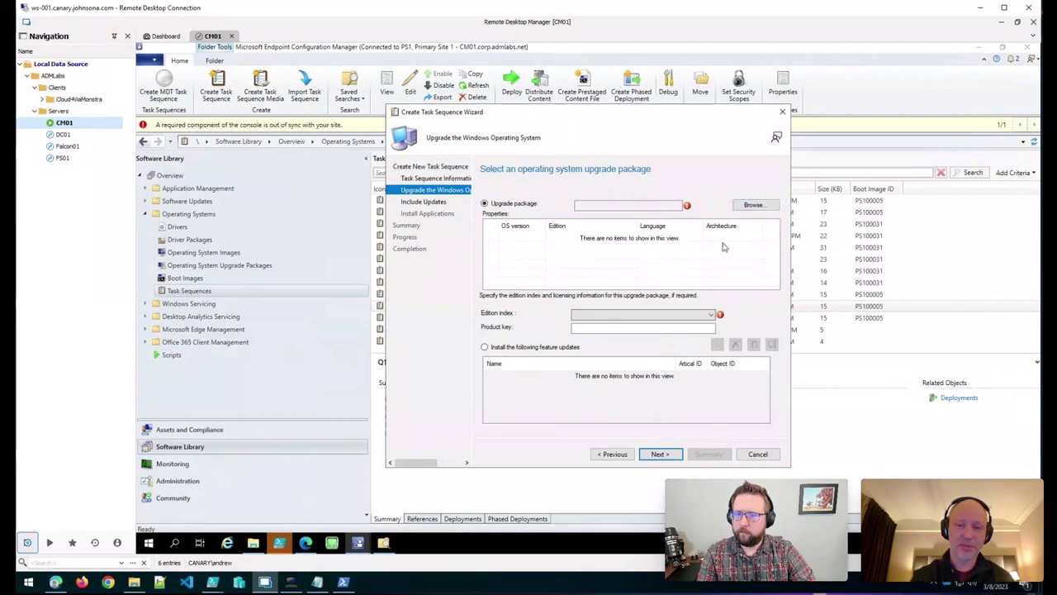
# Browse for an operating system upgrade package and try to continue without selecting one.
pyautogui.click(754, 205)
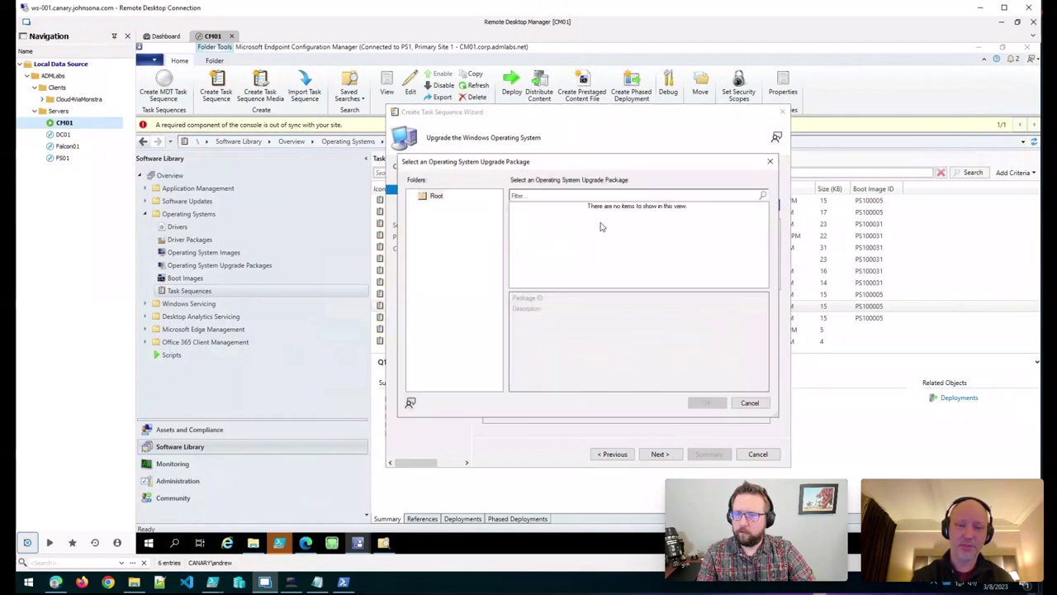
pyautogui.click(749, 403)
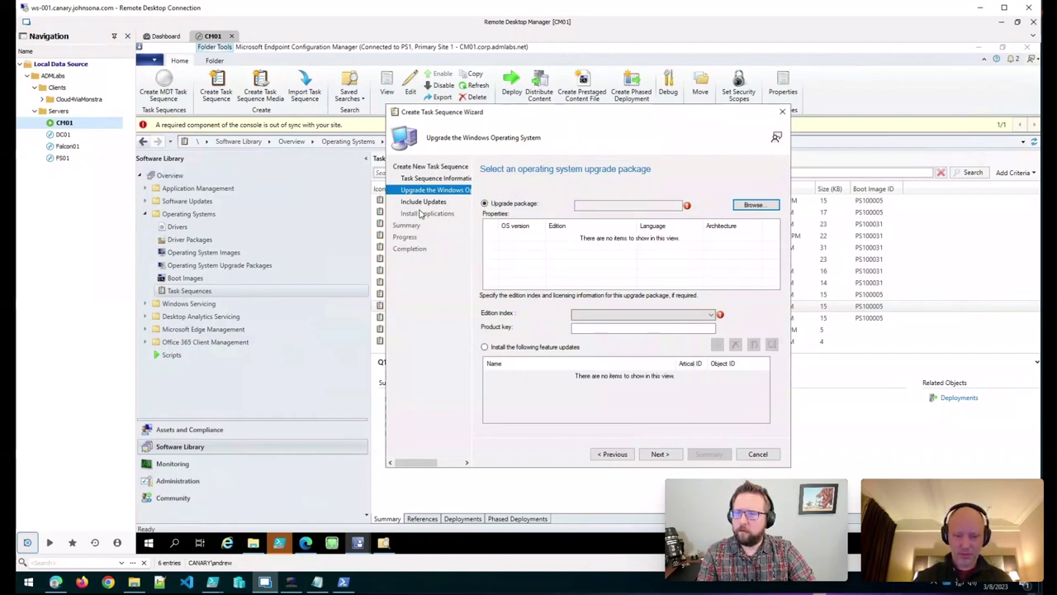
pyautogui.click(659, 454)
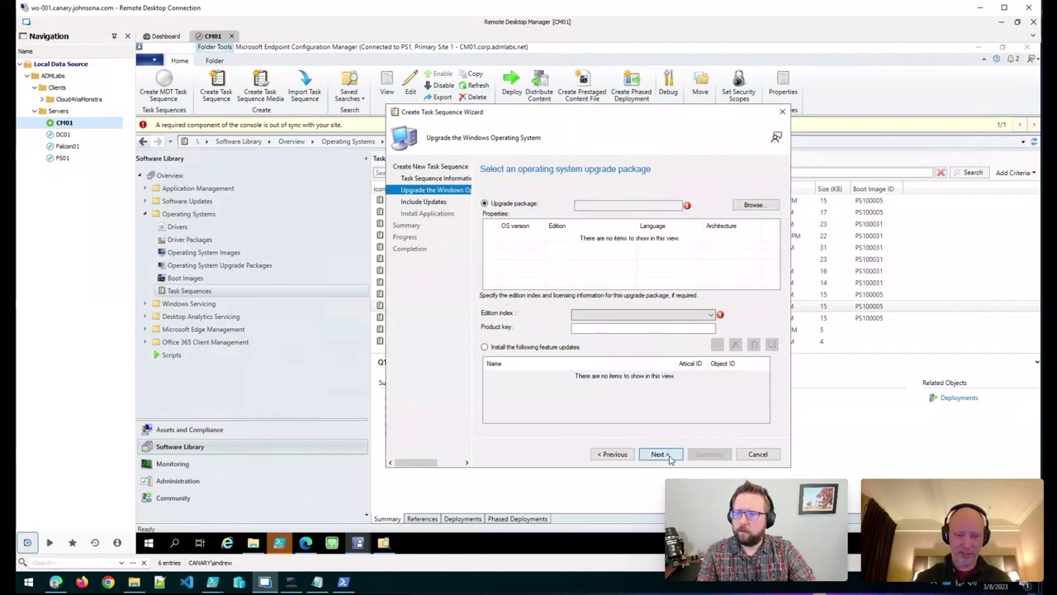
# Go back to the task sequence type choice and cancel the Create Task Sequence Wizard.
pyautogui.click(609, 453)
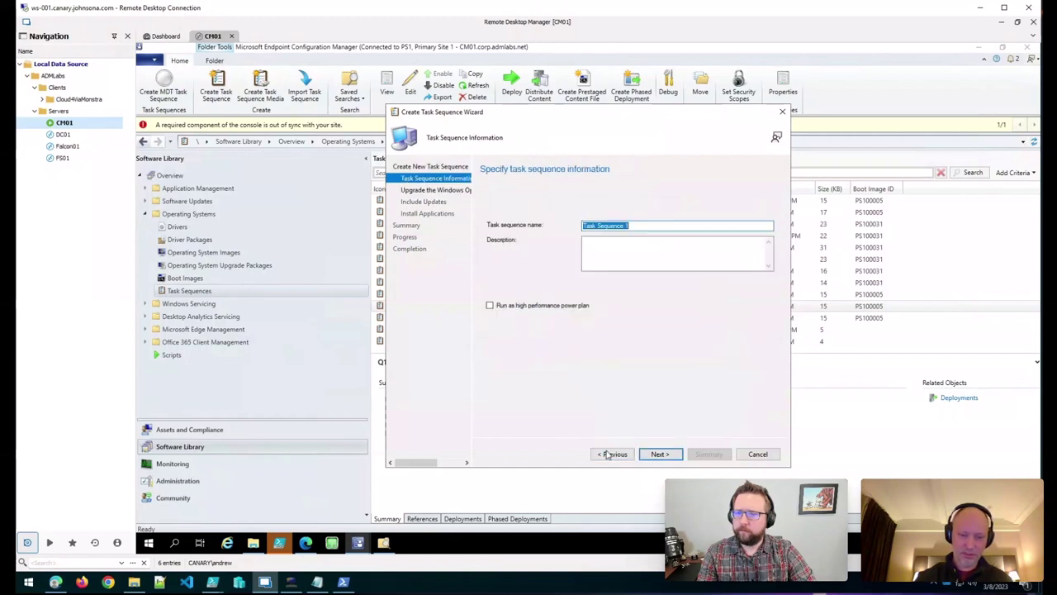
pyautogui.click(609, 453)
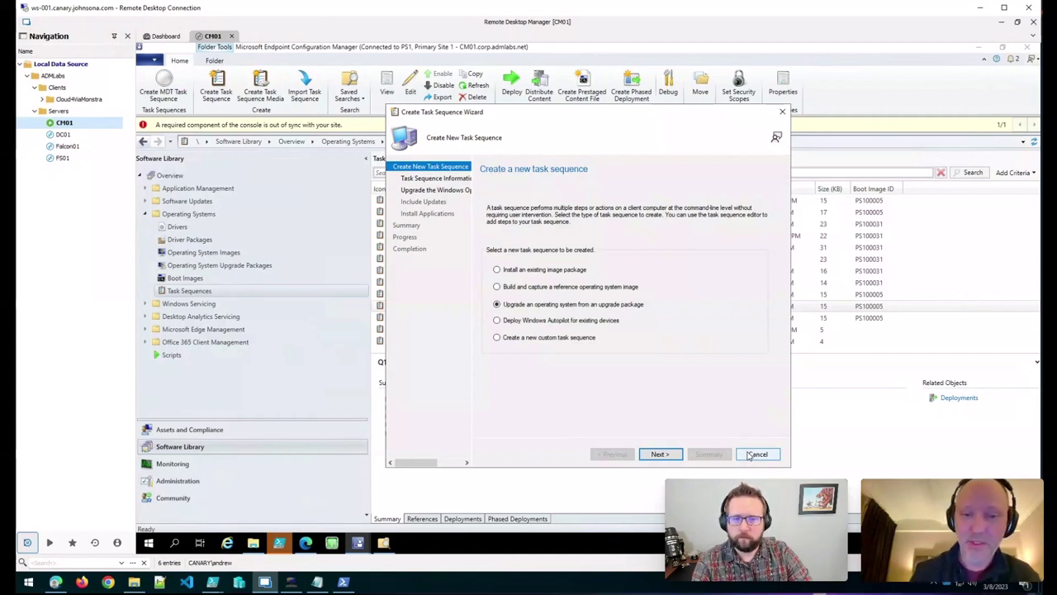
pyautogui.click(749, 455)
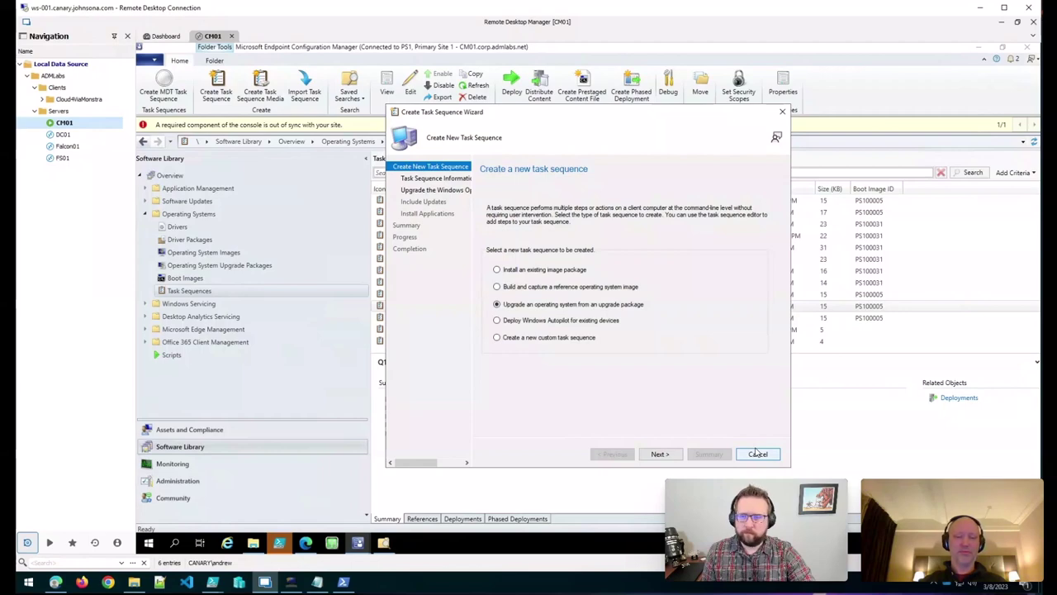
pyautogui.click(756, 454)
pyautogui.click(631, 345)
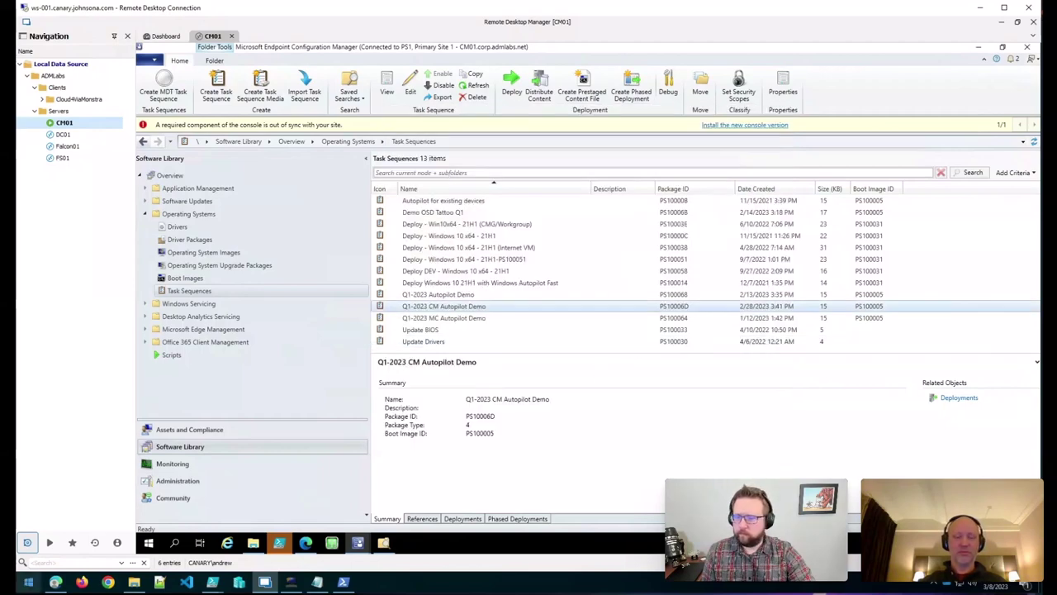
# Switch to the Edge browser and open the copied mmsmoa Twitter post link in a new tab.
pyautogui.click(56, 583)
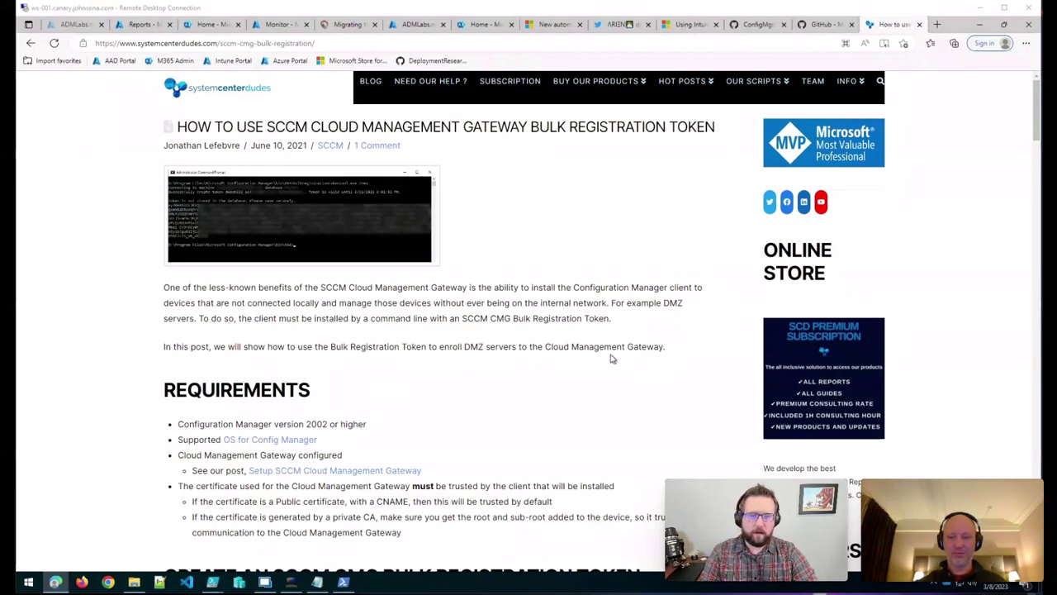
pyautogui.hotkey('ctrl', 't')
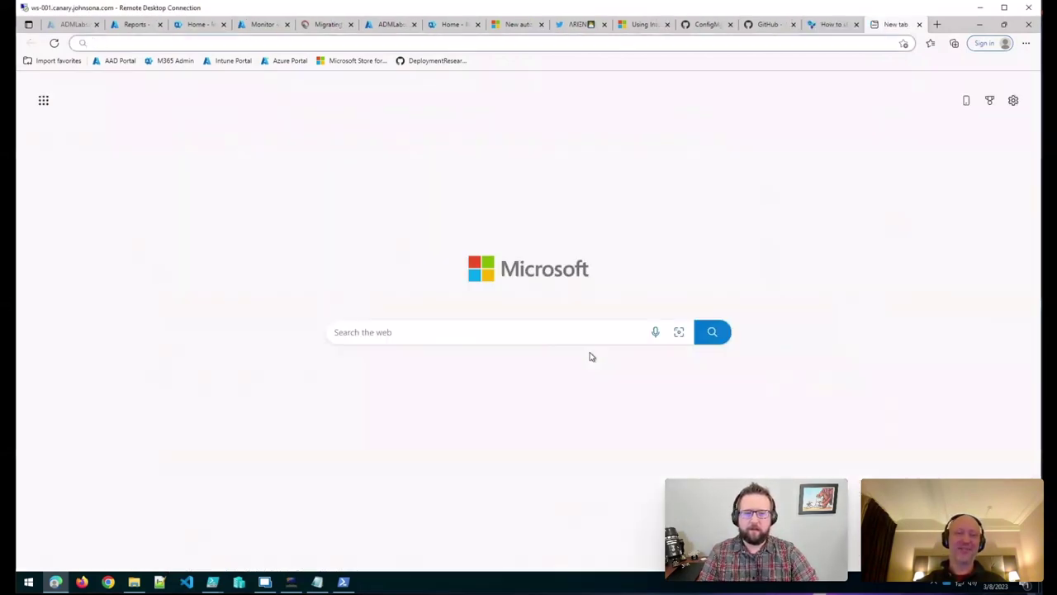
pyautogui.hotkey('ctrl', 'v')
pyautogui.press('Return')
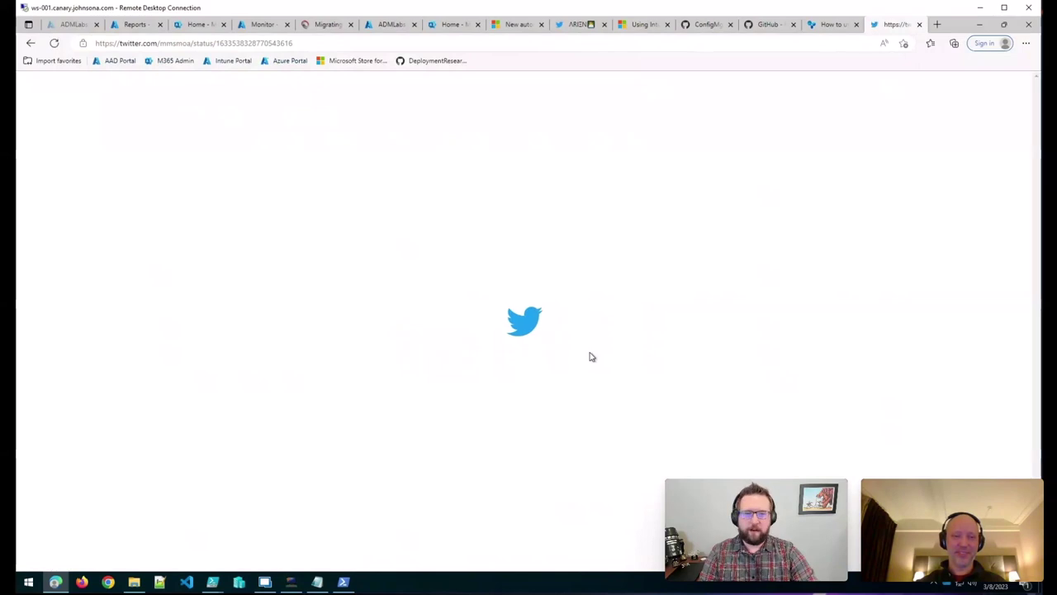